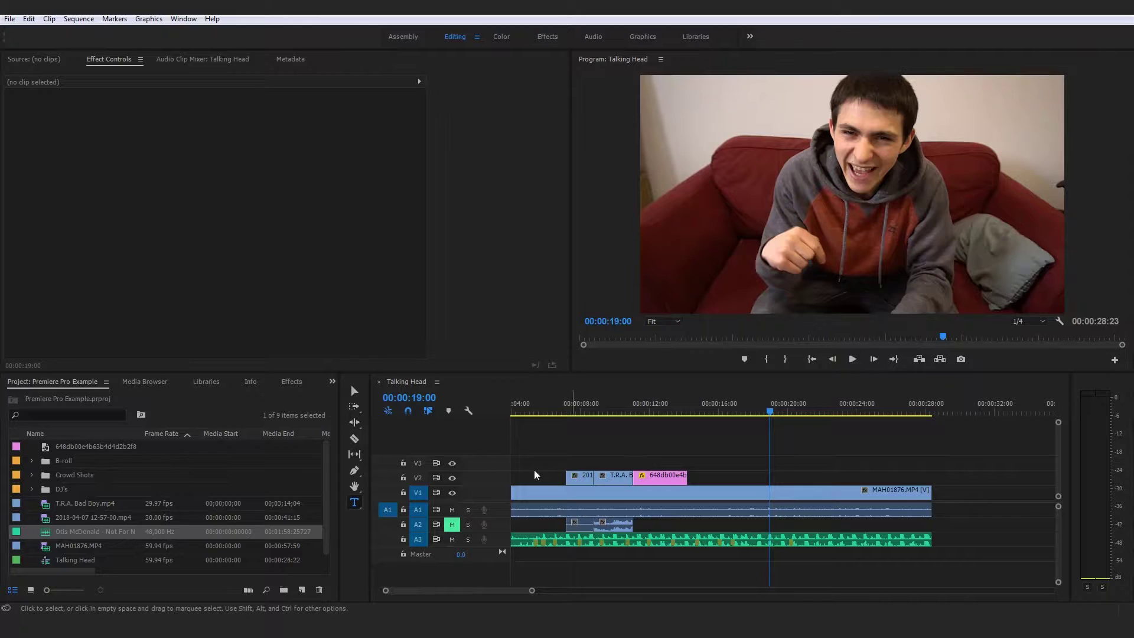
- Create a new bin in the project named "Talking head example" and collapse it
{"action": "left_click_drag", "start_coordinate": [386, 592], "coordinate": [334, 592]}
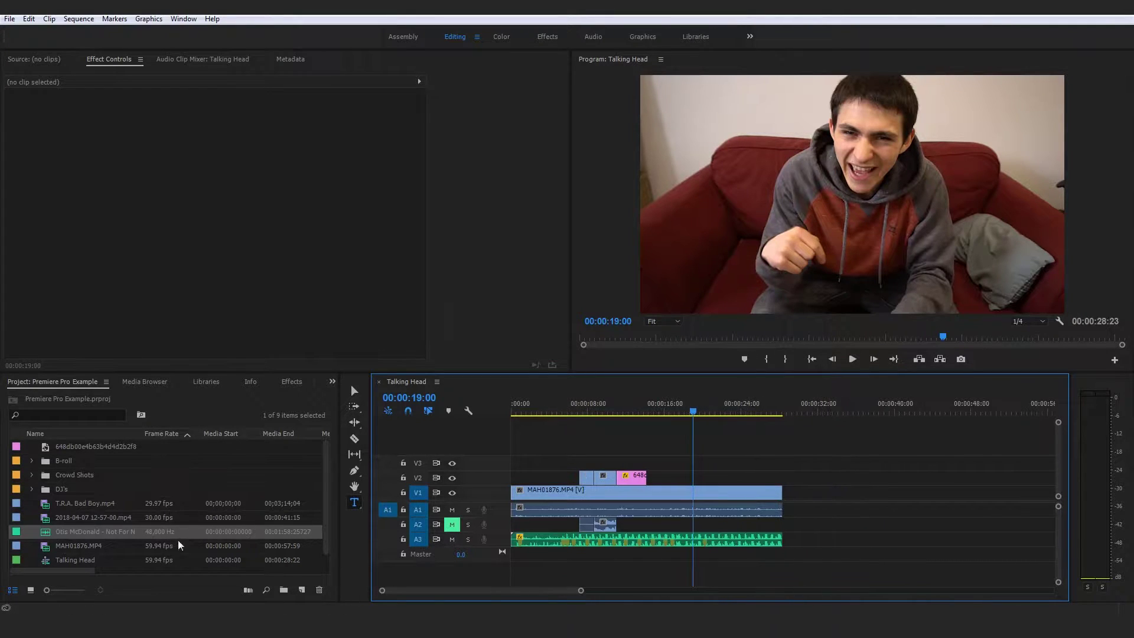
{"action": "left_click", "coordinate": [284, 590]}
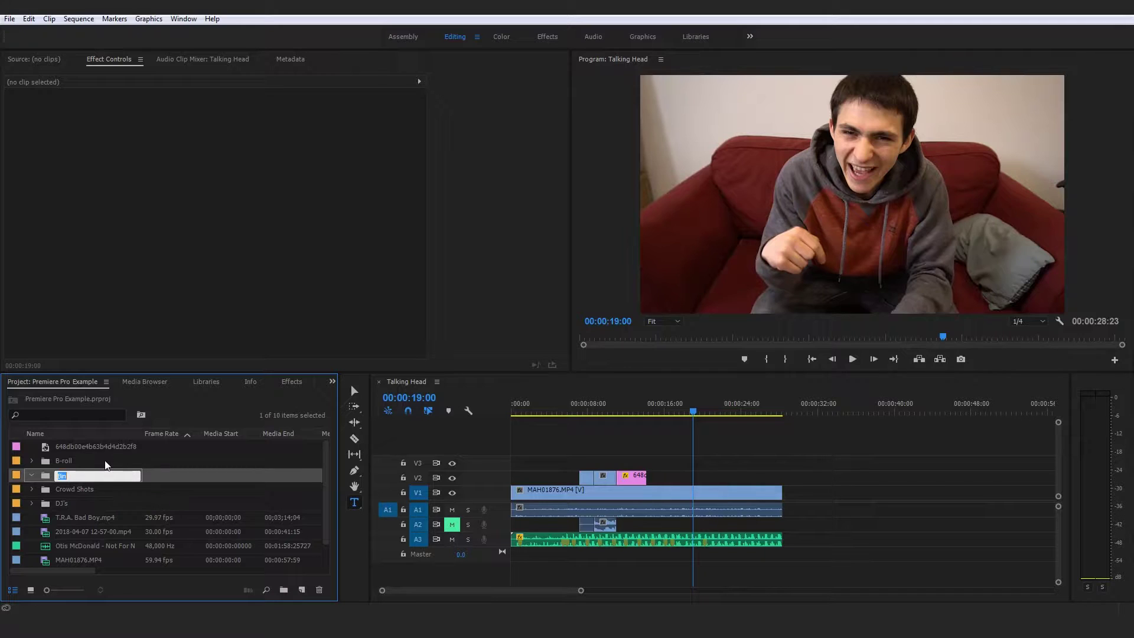
{"action": "type", "text": "Tal"}
{"action": "type", "text": "kinghe"}
{"action": "type", "text": " head example"}
{"action": "key", "text": "Tab"}
{"action": "left_click", "coordinate": [32, 477]}
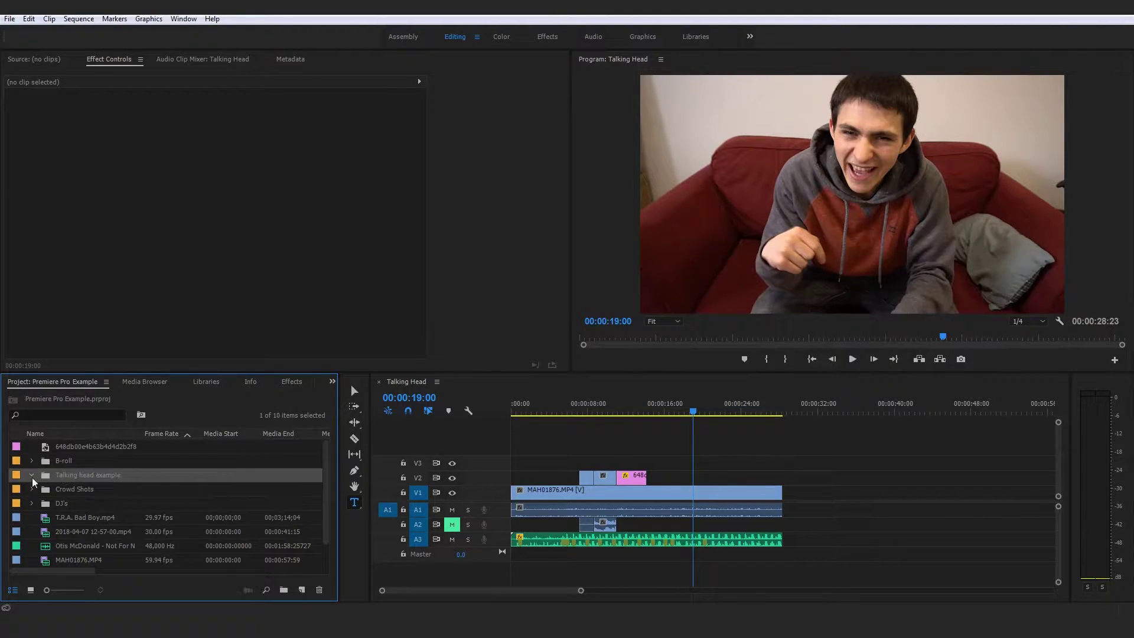
- Move all loose clips, the graphic and the Talking Head sequence into the Talking head example bin, and close that sequence's timeline
{"action": "left_click", "coordinate": [123, 447]}
{"action": "scroll", "coordinate": [129, 547], "scroll_direction": "down", "scroll_amount": 1}
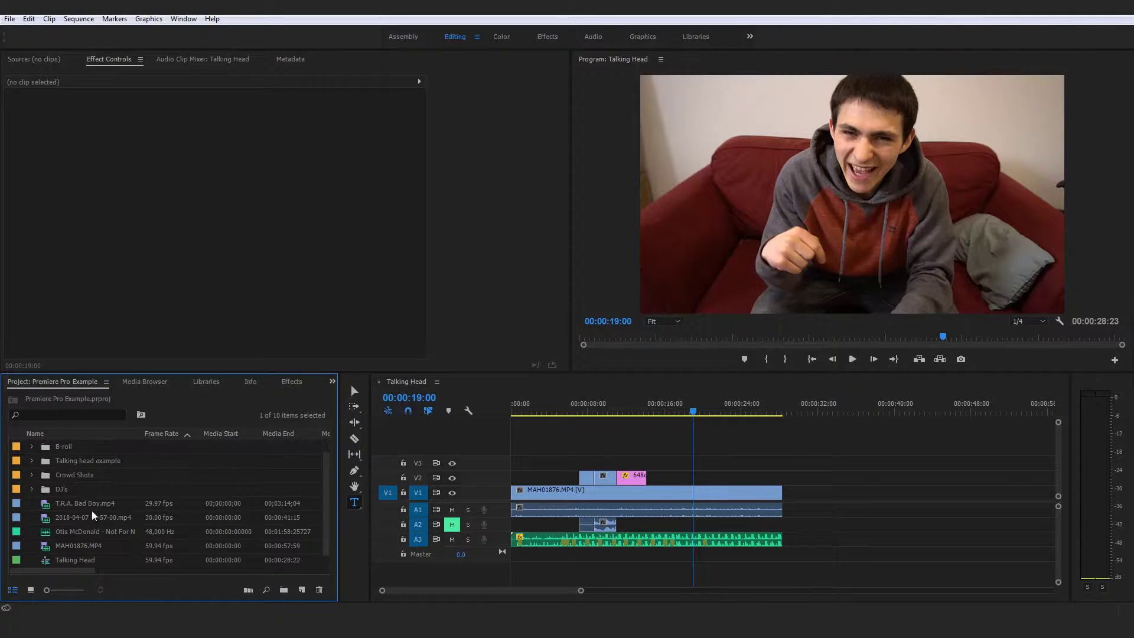
{"action": "scroll", "coordinate": [116, 501], "scroll_direction": "up", "scroll_amount": 1}
{"action": "scroll", "coordinate": [122, 508], "scroll_direction": "down", "scroll_amount": 1}
{"action": "left_click", "coordinate": [97, 508], "text": "ctrl"}
{"action": "left_click", "coordinate": [95, 518], "text": "ctrl"}
{"action": "left_click", "coordinate": [96, 533], "text": "ctrl"}
{"action": "left_click", "coordinate": [94, 546], "text": "ctrl"}
{"action": "left_click", "coordinate": [84, 557], "text": "ctrl"}
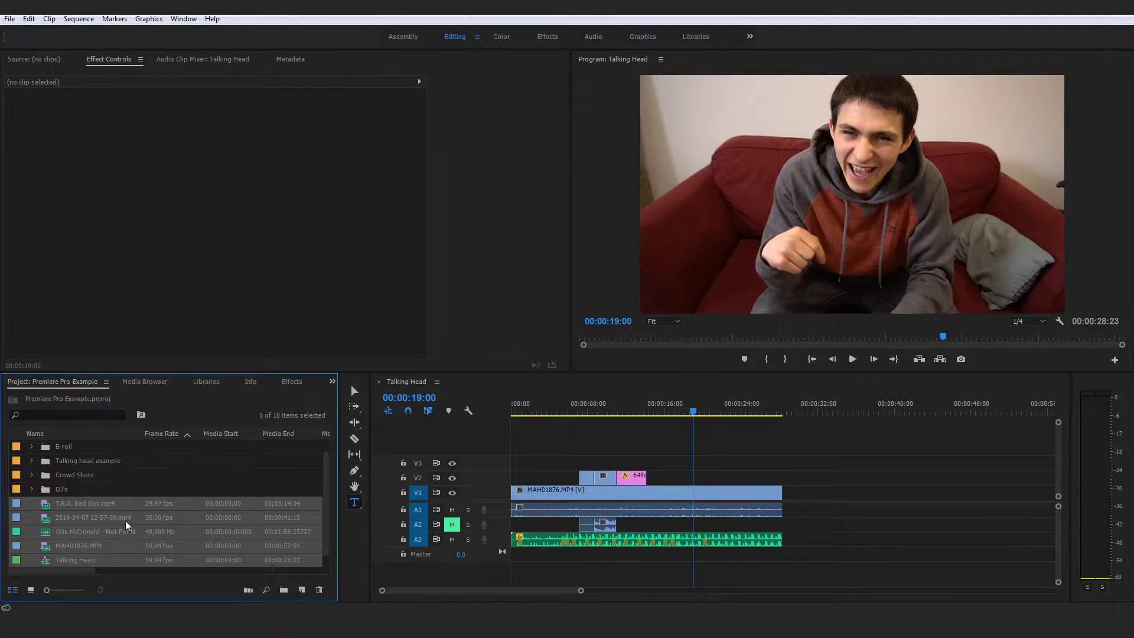
{"action": "scroll", "coordinate": [118, 525], "scroll_direction": "up", "scroll_amount": 1}
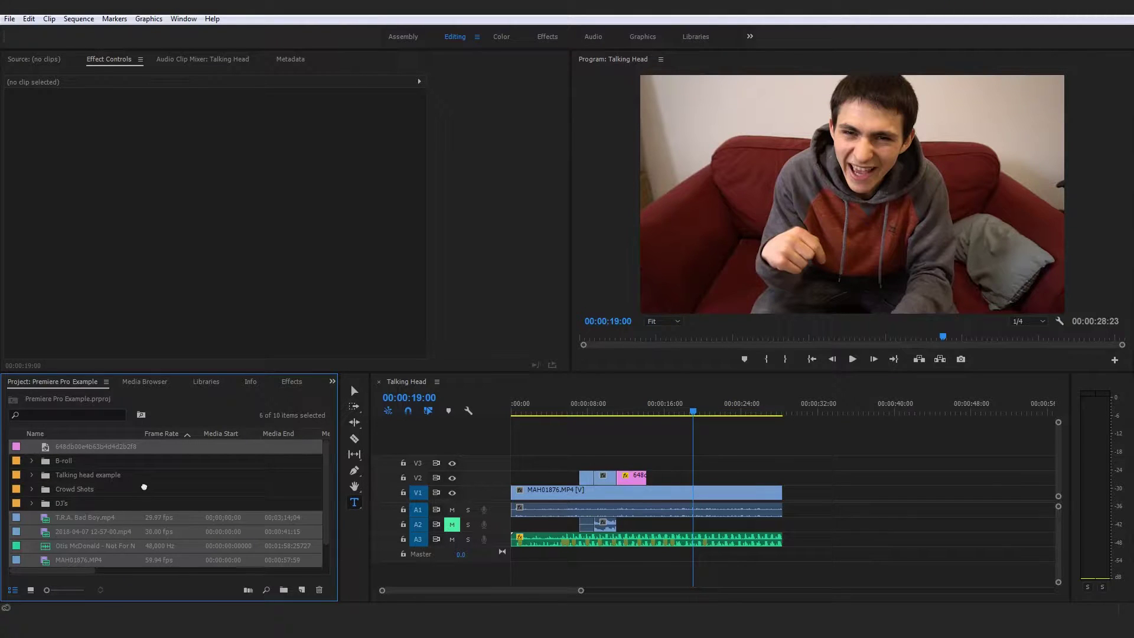
{"action": "key", "text": "Delete"}
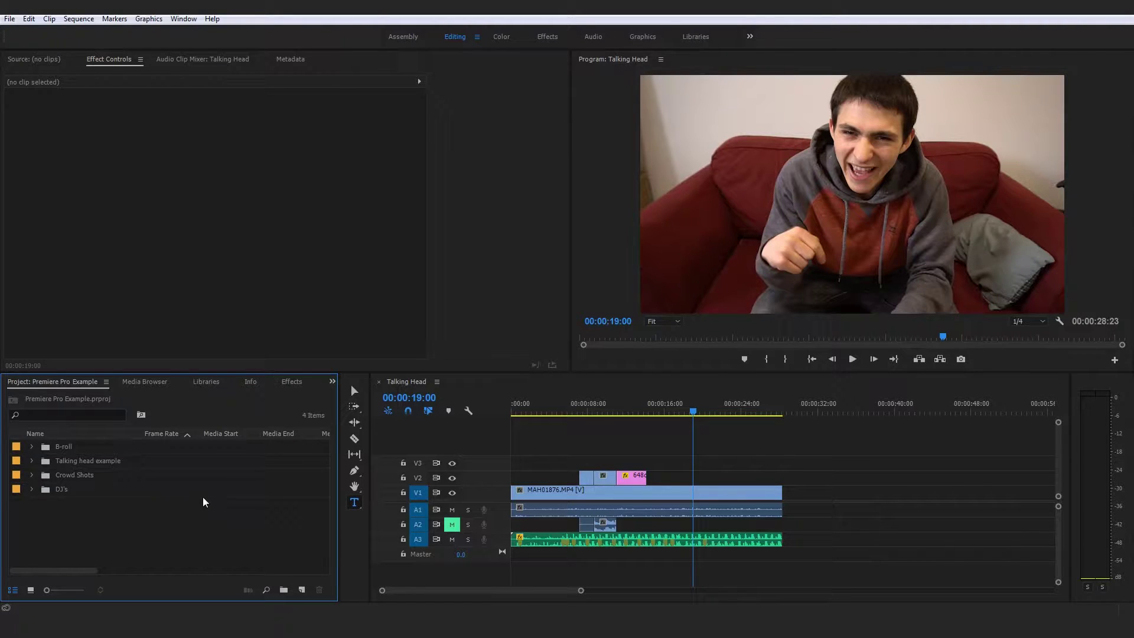
{"action": "left_click", "coordinate": [379, 381]}
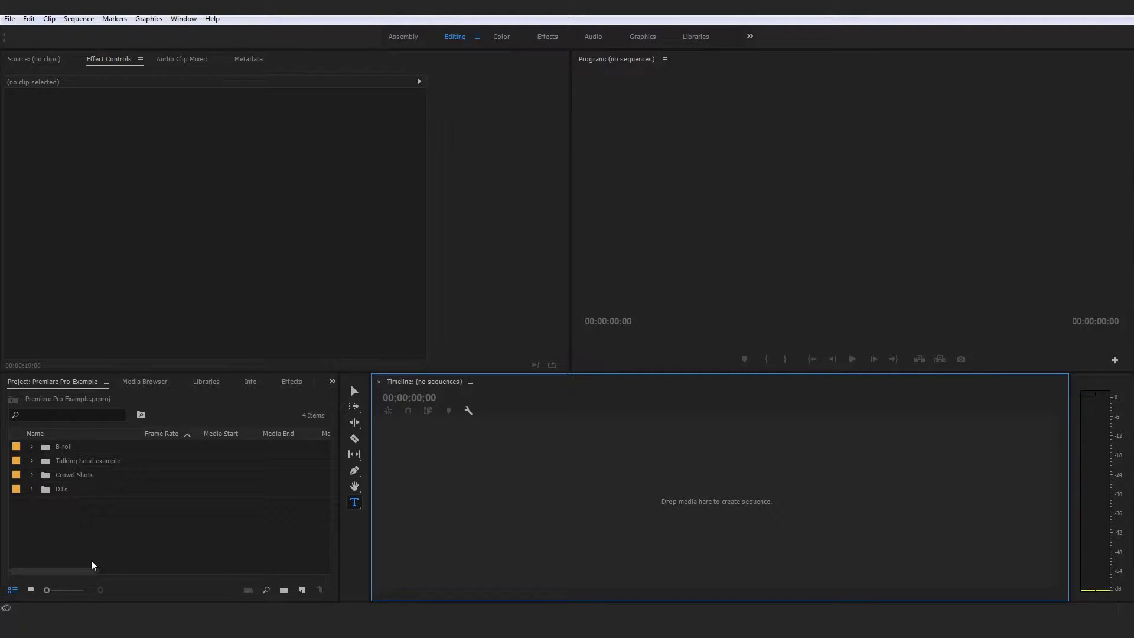
- Import the Backing Track audio file from the EXAMPLE folder in Windows Explorer into the Premiere Pro project
{"action": "left_click", "coordinate": [35, 490]}
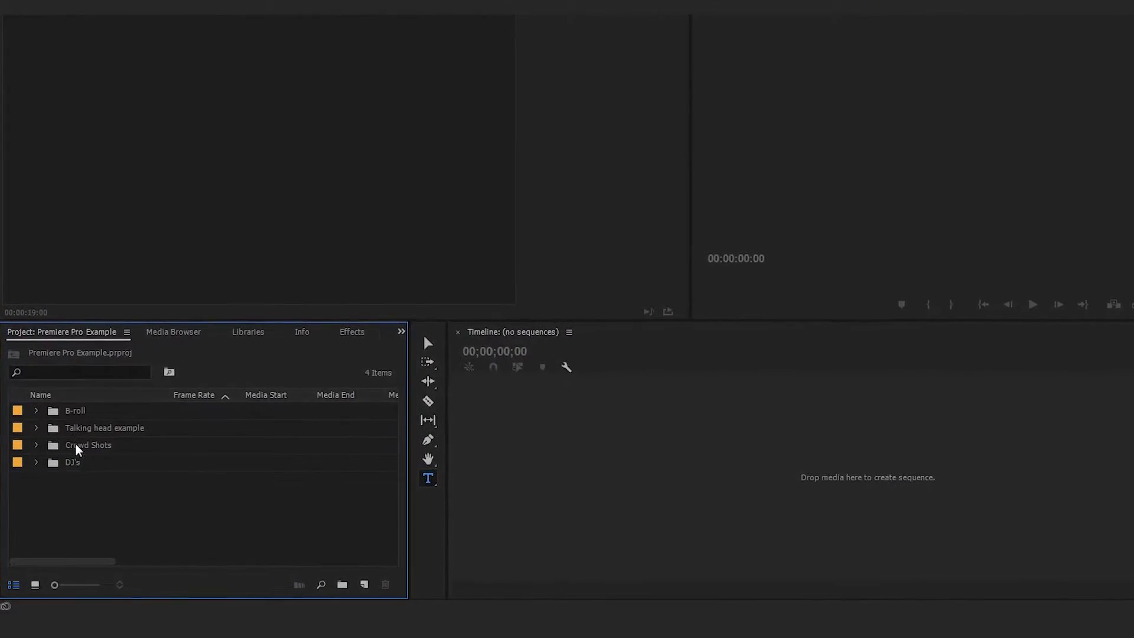
{"action": "mouse_move", "coordinate": [94, 624]}
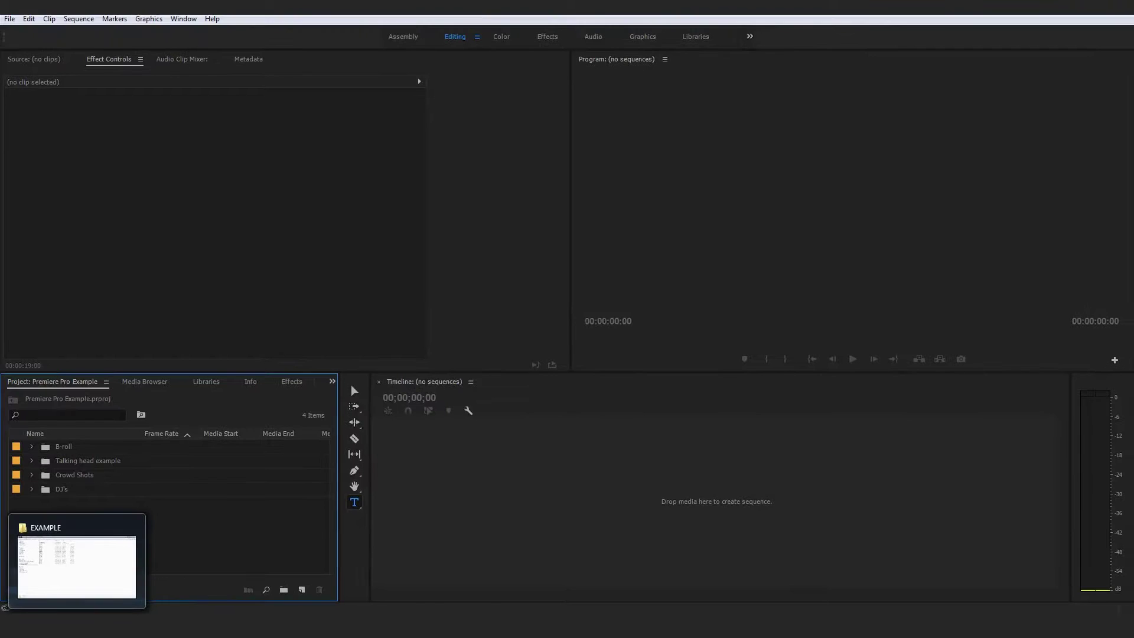
{"action": "left_click", "coordinate": [63, 602]}
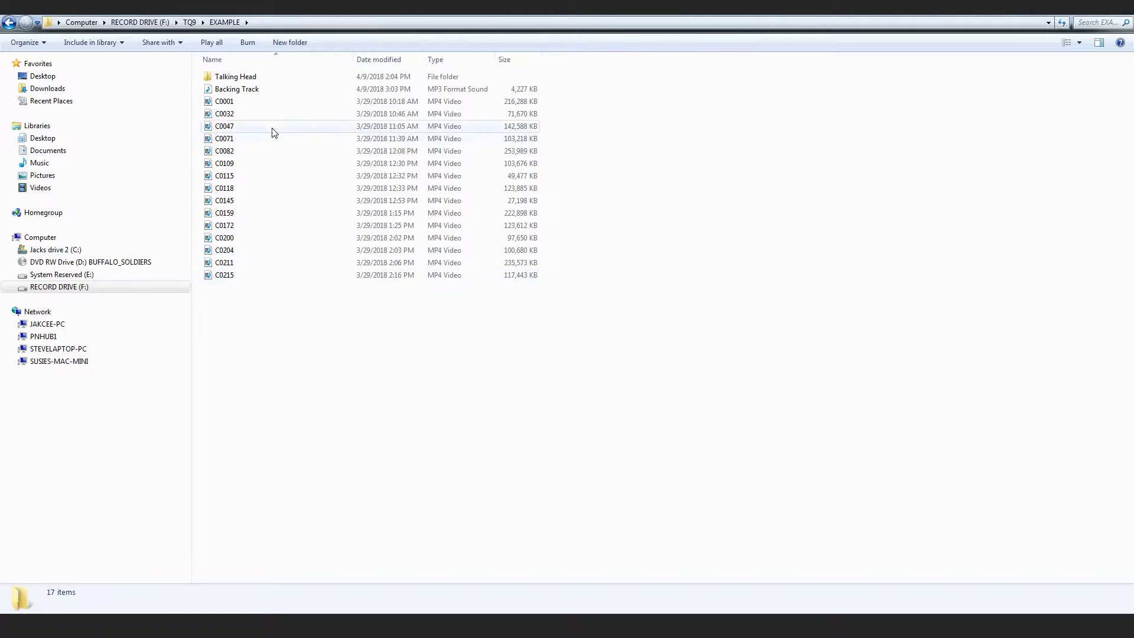
{"action": "left_click", "coordinate": [275, 94]}
{"action": "left_click_drag", "start_coordinate": [239, 93], "coordinate": [131, 526]}
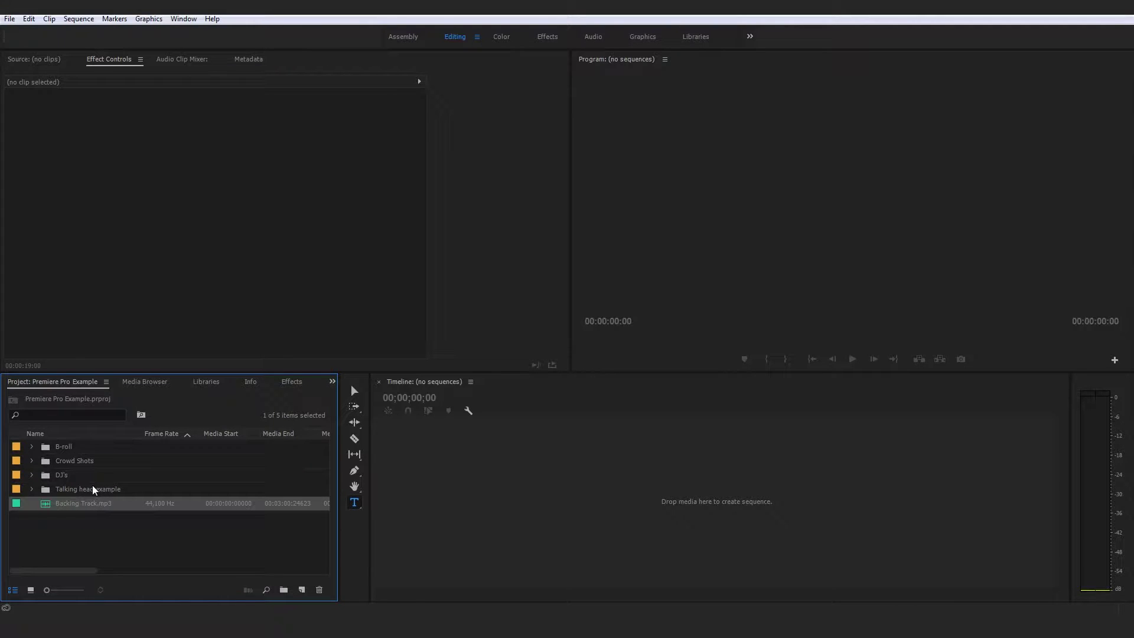
- Create a bin named "Promo Video Example" and move Backing Track.mp3 into it
{"action": "left_click", "coordinate": [284, 589]}
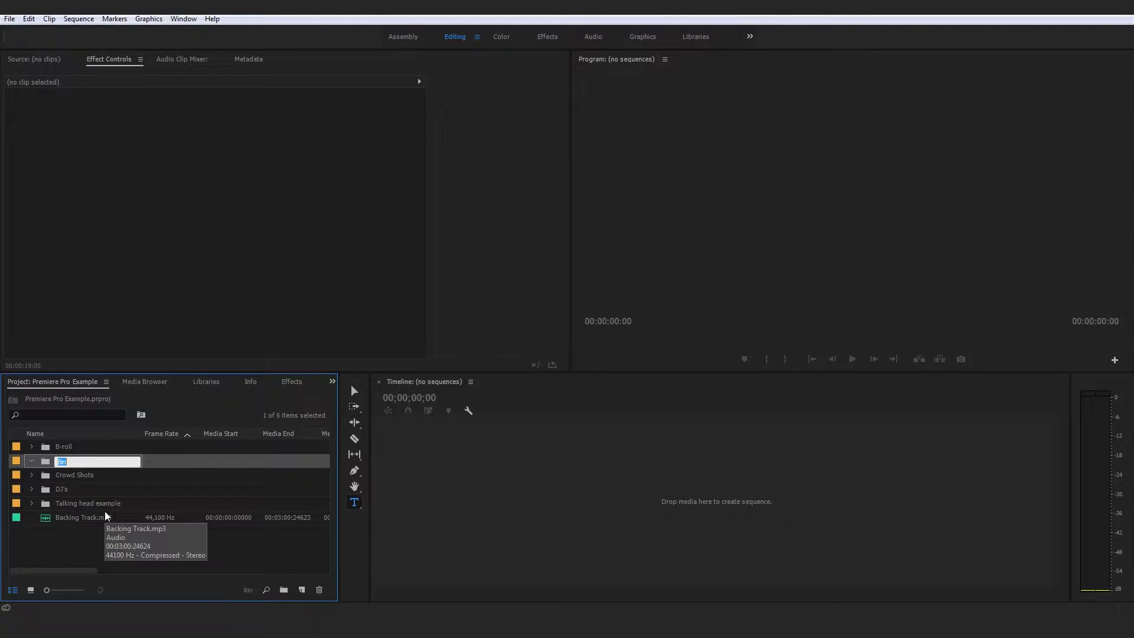
{"action": "type", "text": "Promo Vi"}
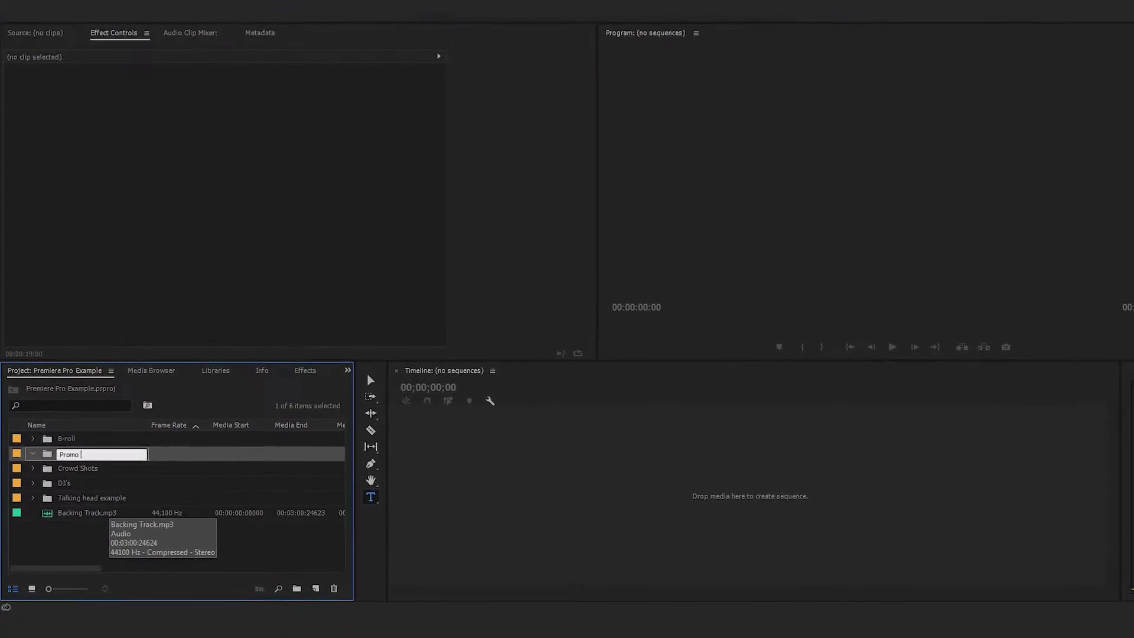
{"action": "type", "text": "deo Example"}
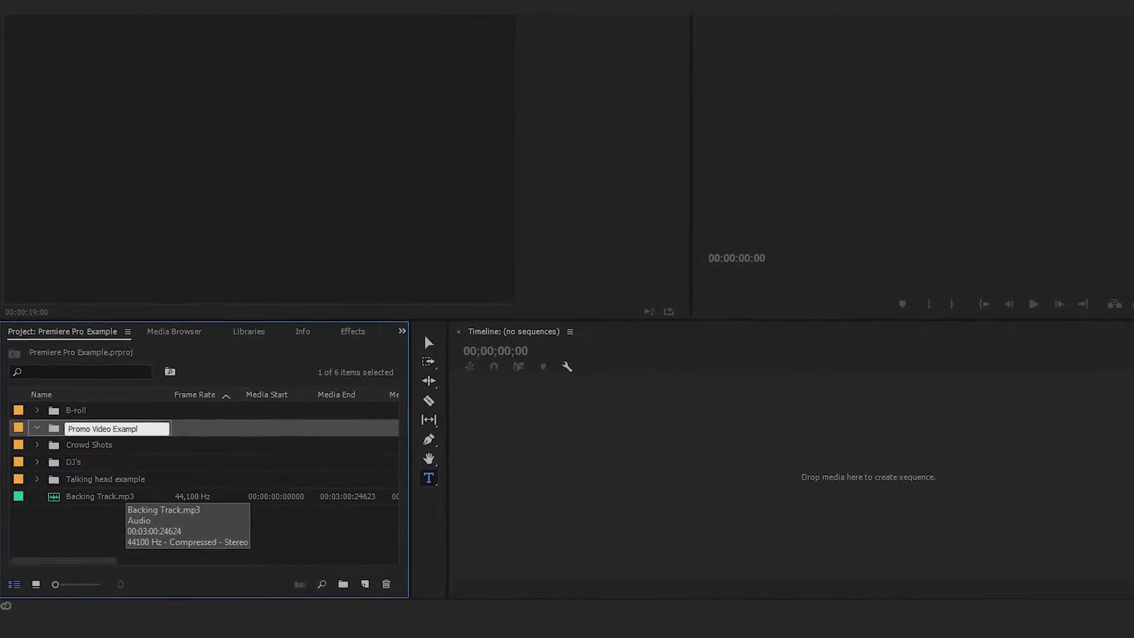
{"action": "key", "text": "Tab"}
{"action": "left_click", "coordinate": [82, 495]}
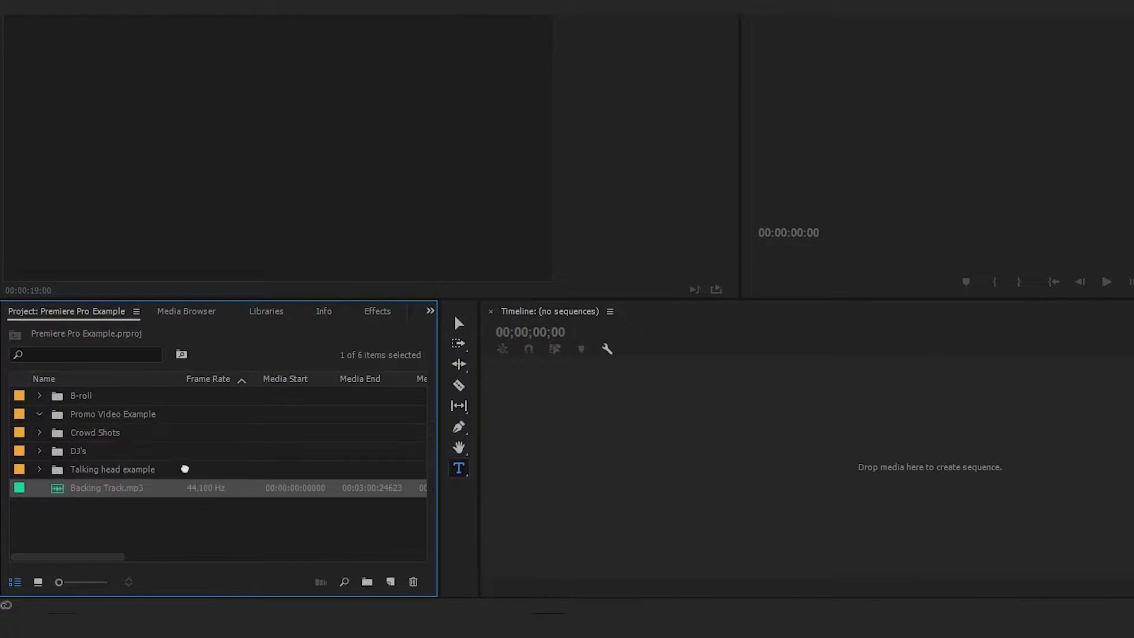
{"action": "left_click_drag", "start_coordinate": [119, 415], "coordinate": [117, 419]}
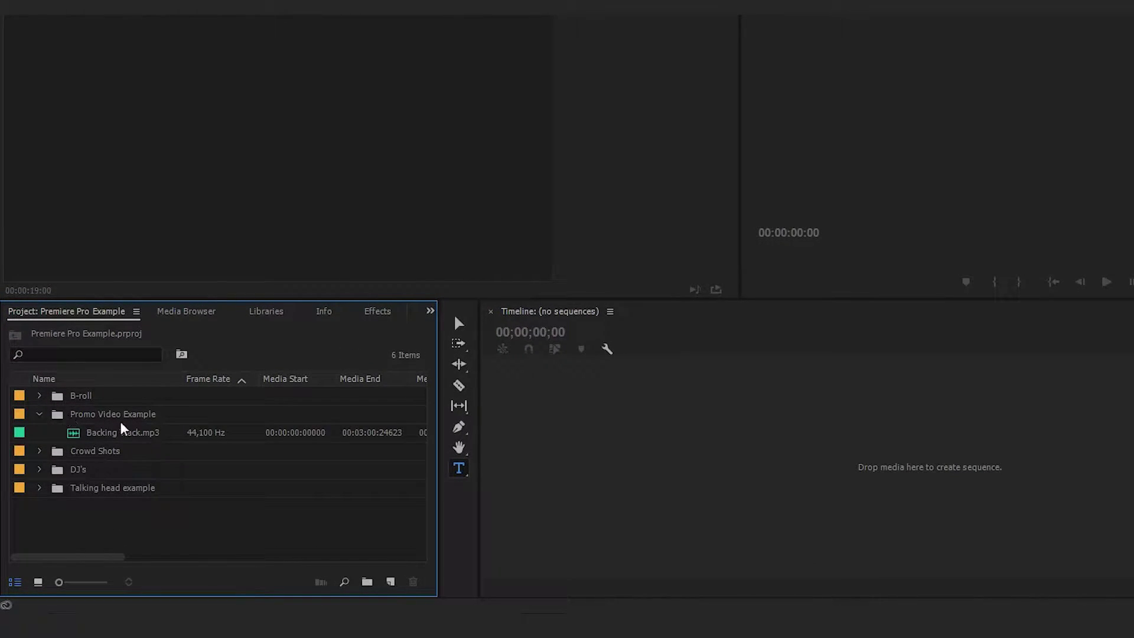
- Collapse the Promo Video Example bin, check the Crowd Shots bin, and open the beer neon light sequence from the B-roll bin
{"action": "left_click", "coordinate": [65, 416]}
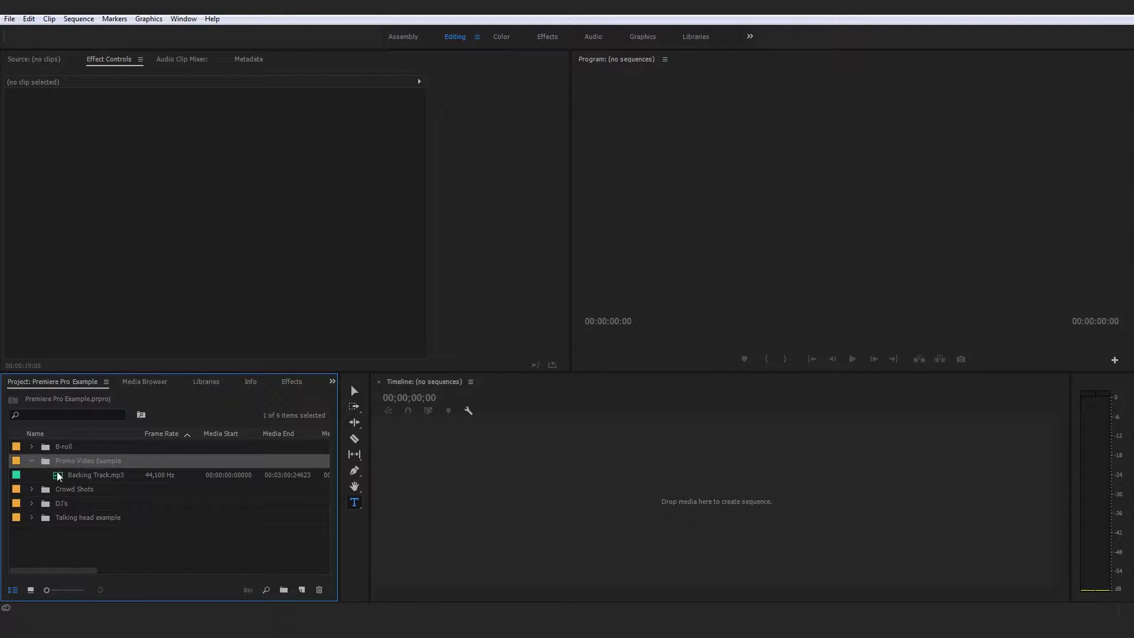
{"action": "left_click", "coordinate": [32, 461]}
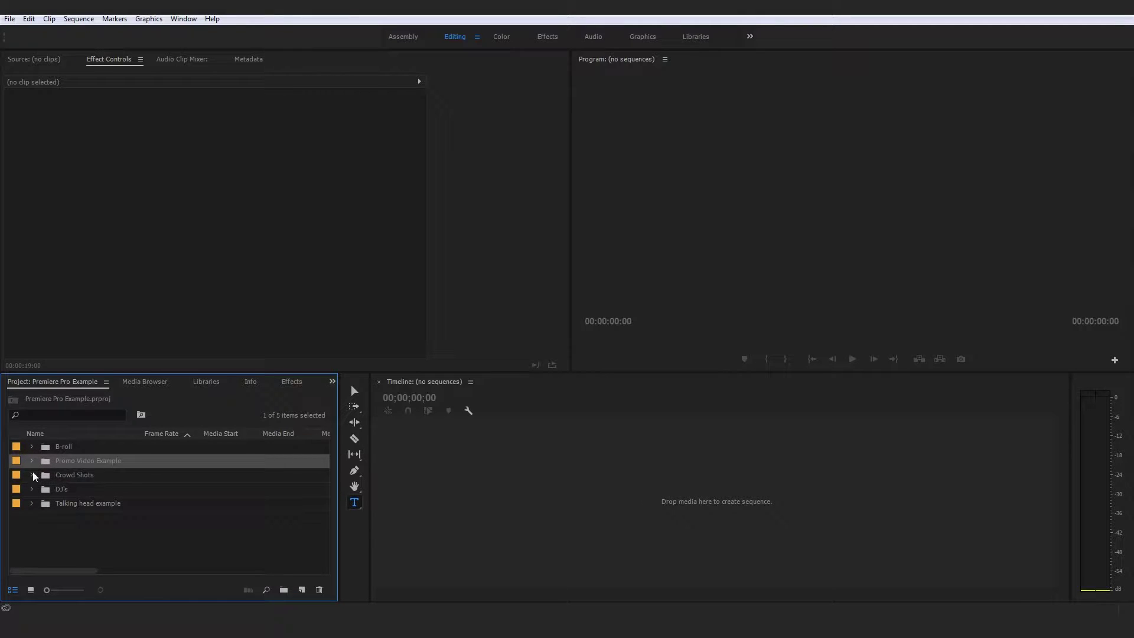
{"action": "left_click", "coordinate": [33, 472]}
{"action": "left_click", "coordinate": [31, 475]}
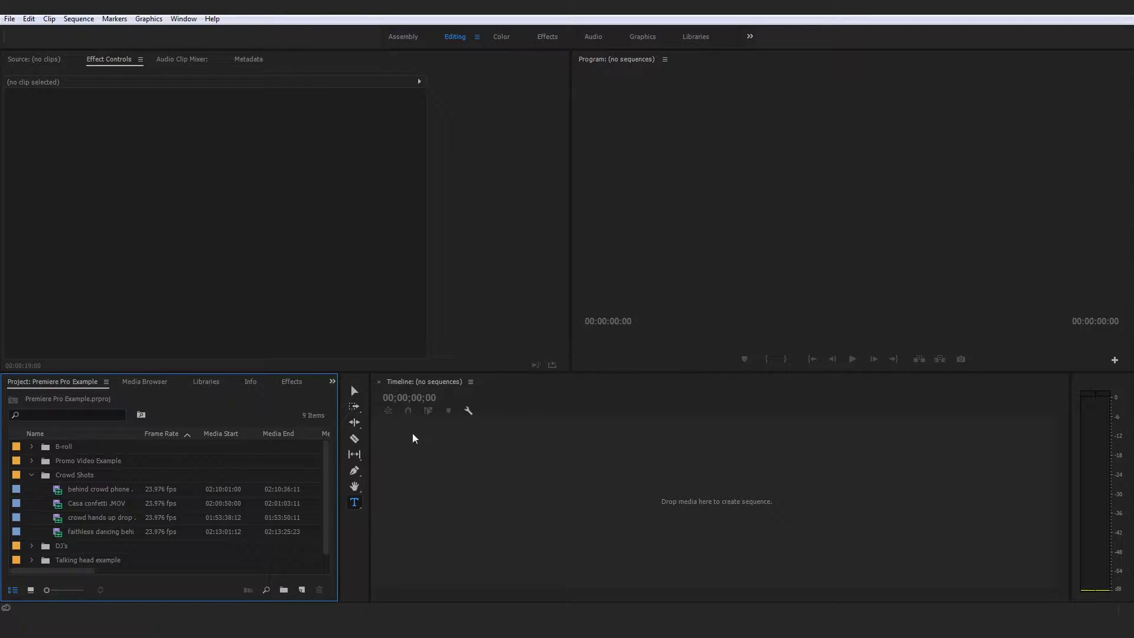
{"action": "left_click", "coordinate": [32, 475]}
{"action": "left_click", "coordinate": [31, 447]}
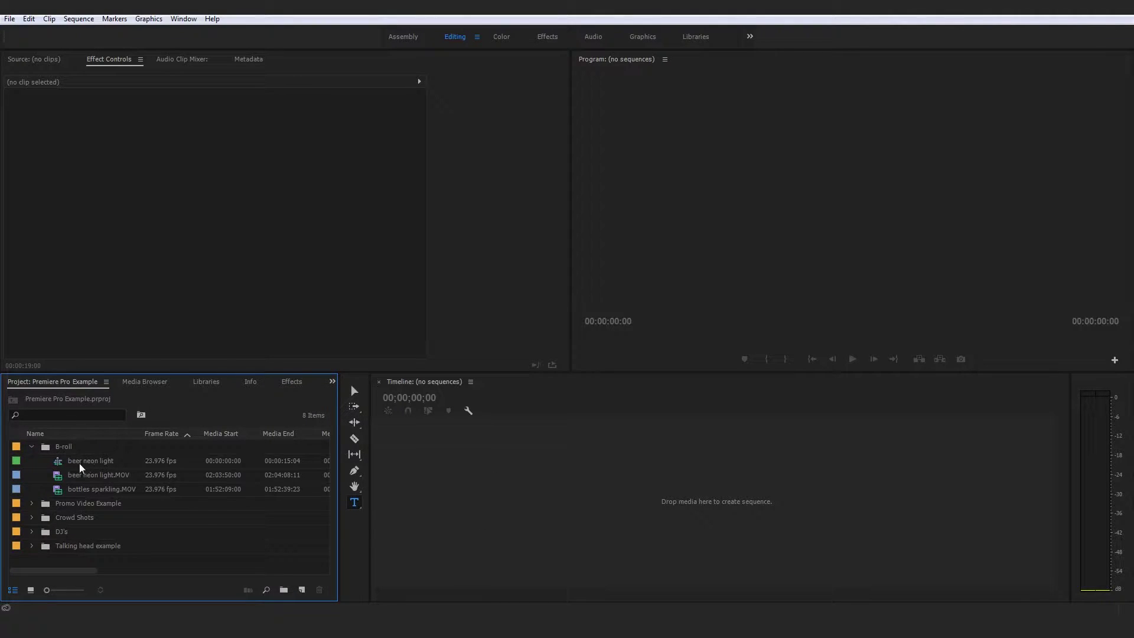
{"action": "double_click", "coordinate": [64, 459]}
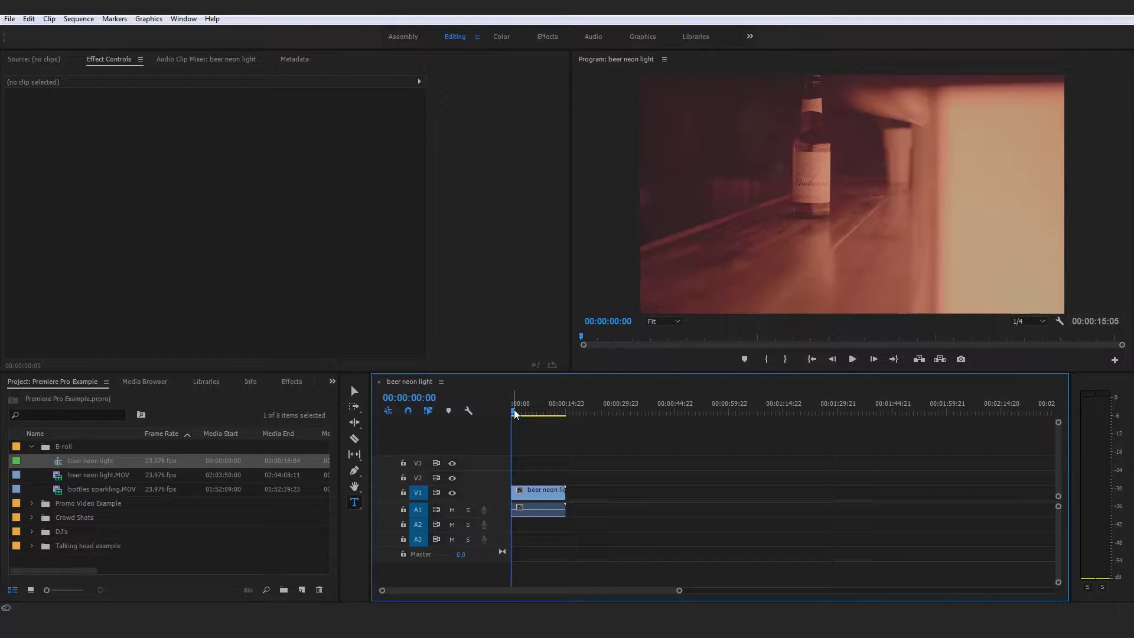
- Delete the existing clip from the beer neon light sequence and return the playhead to the start
{"action": "left_click_drag", "start_coordinate": [515, 408], "coordinate": [543, 414]}
{"action": "left_click_drag", "start_coordinate": [585, 470], "coordinate": [510, 535]}
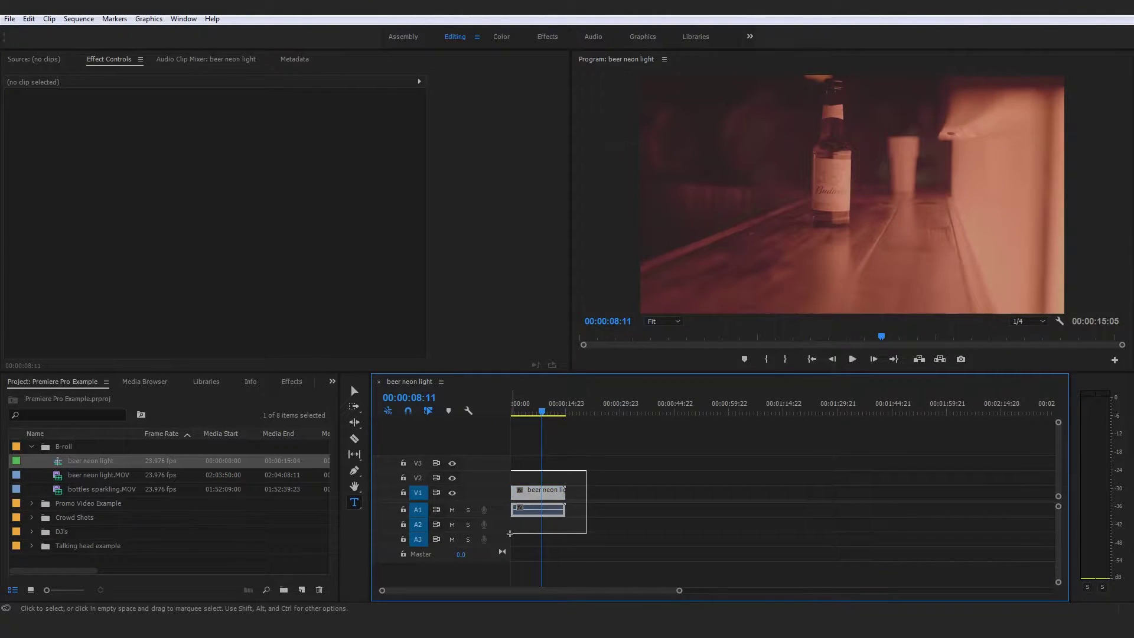
{"action": "key", "text": "Delete"}
{"action": "left_click_drag", "start_coordinate": [512, 406], "coordinate": [495, 411]}
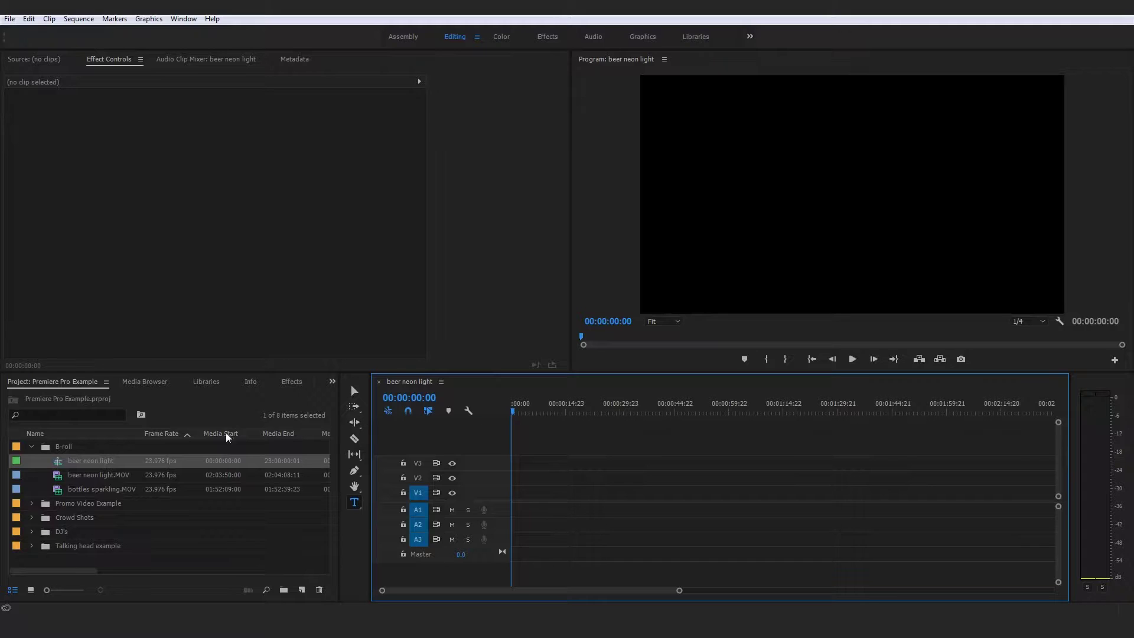
- Rename the beer neon light sequence as "Promo Video", leaving the beer neon light.MOV clip's name as it is
{"action": "left_click", "coordinate": [66, 461]}
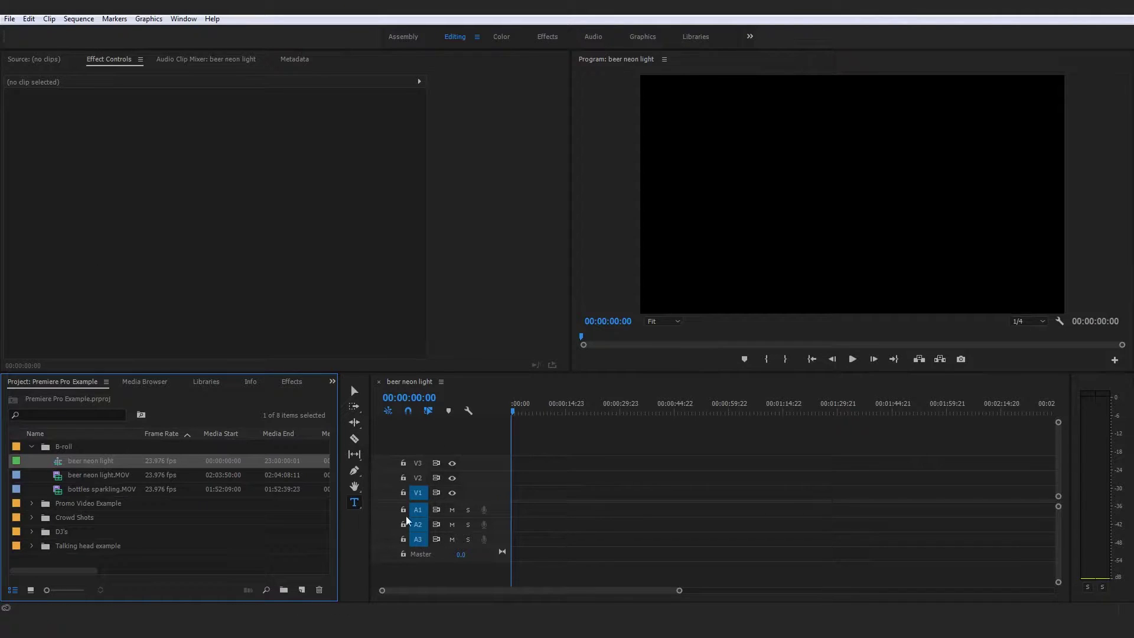
{"action": "left_click", "coordinate": [93, 475]}
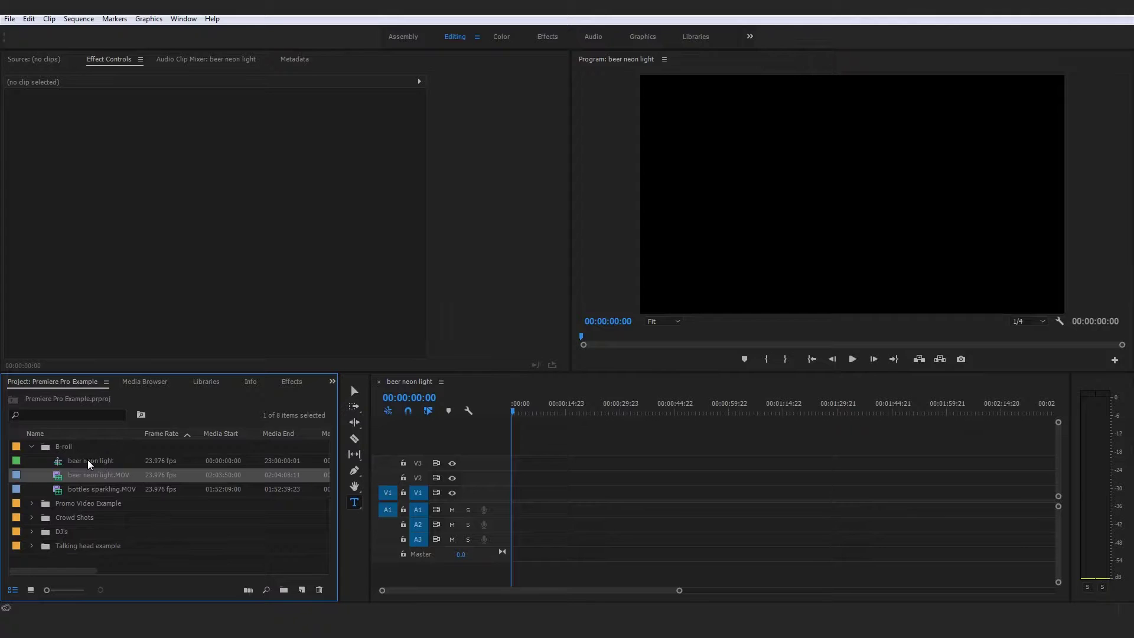
{"action": "left_click", "coordinate": [88, 464]}
{"action": "left_click", "coordinate": [91, 465]}
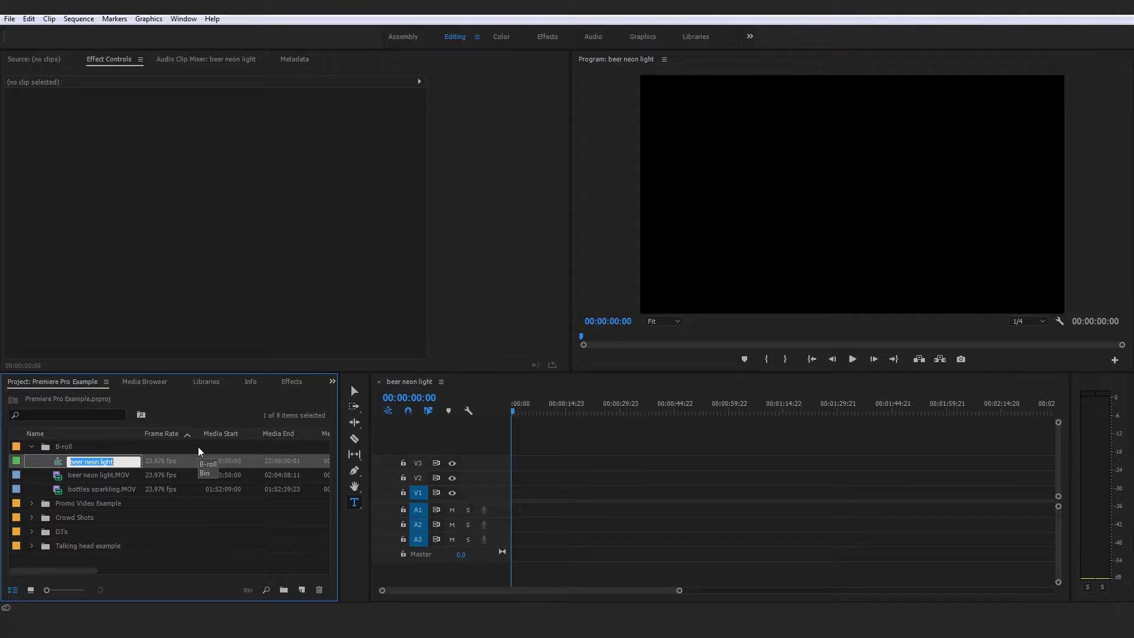
{"action": "type", "text": "Promo Videop"}
{"action": "key", "text": "Tab"}
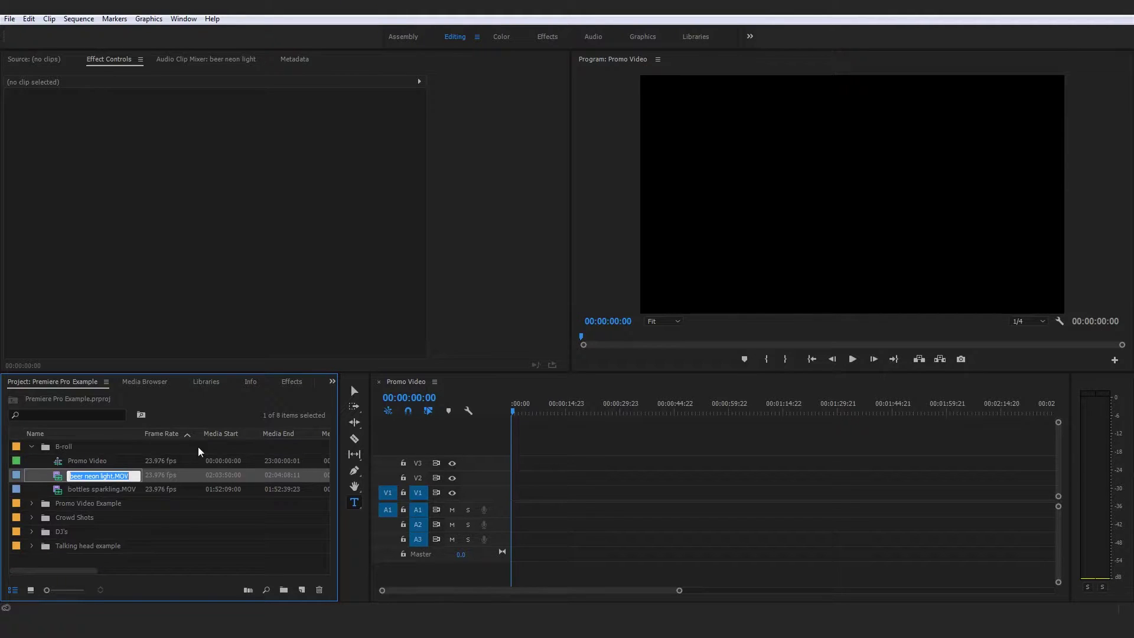
{"action": "left_click", "coordinate": [162, 475]}
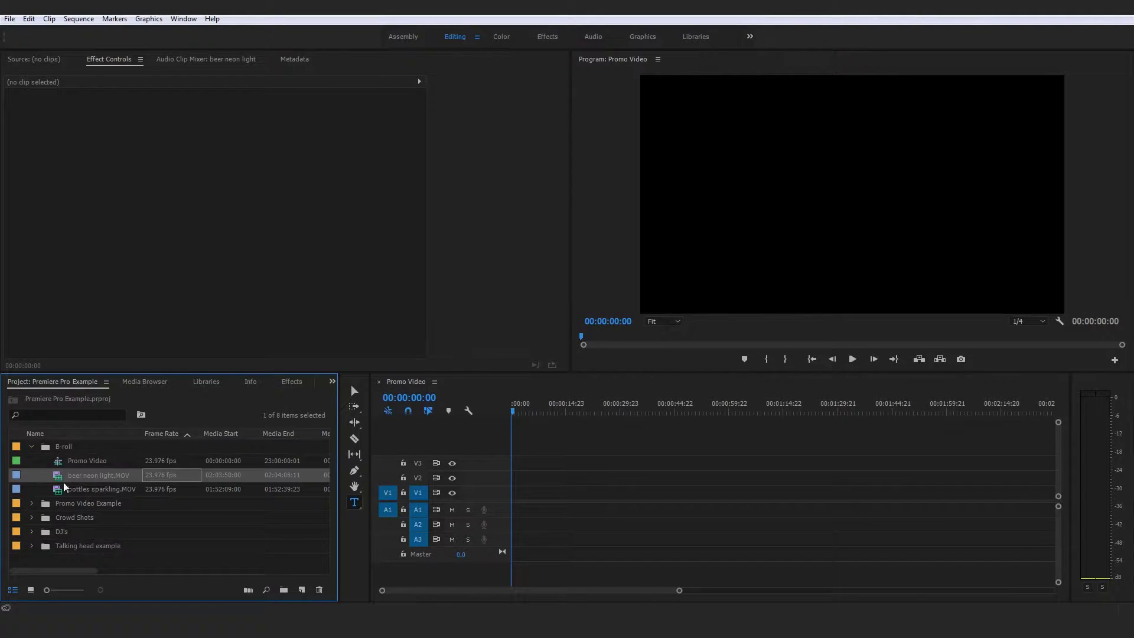
- Place Backing Track.mp3 from the Promo Video Example bin on audio track A1 at the start of the Promo Video sequence
{"action": "left_click", "coordinate": [61, 460]}
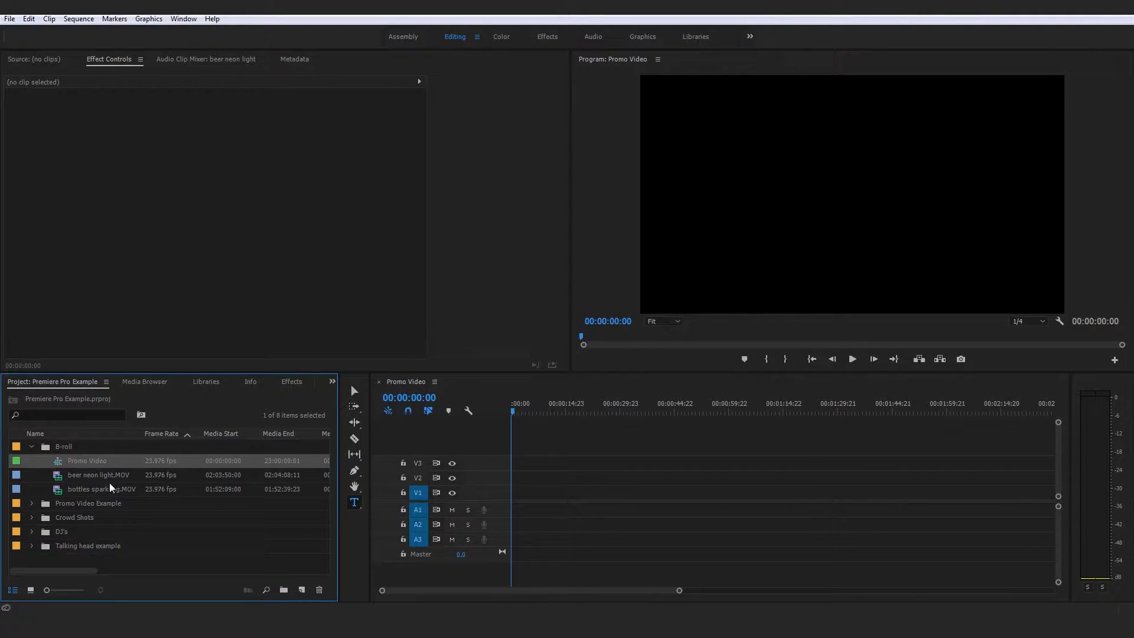
{"action": "left_click", "coordinate": [32, 503]}
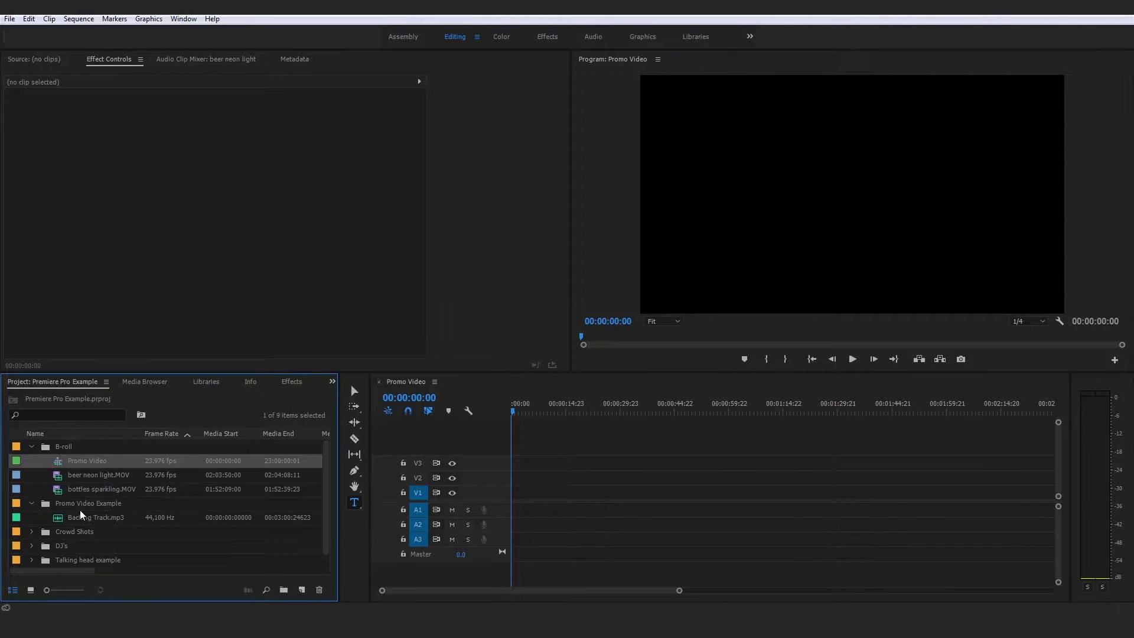
{"action": "left_click_drag", "start_coordinate": [56, 515], "coordinate": [518, 520]}
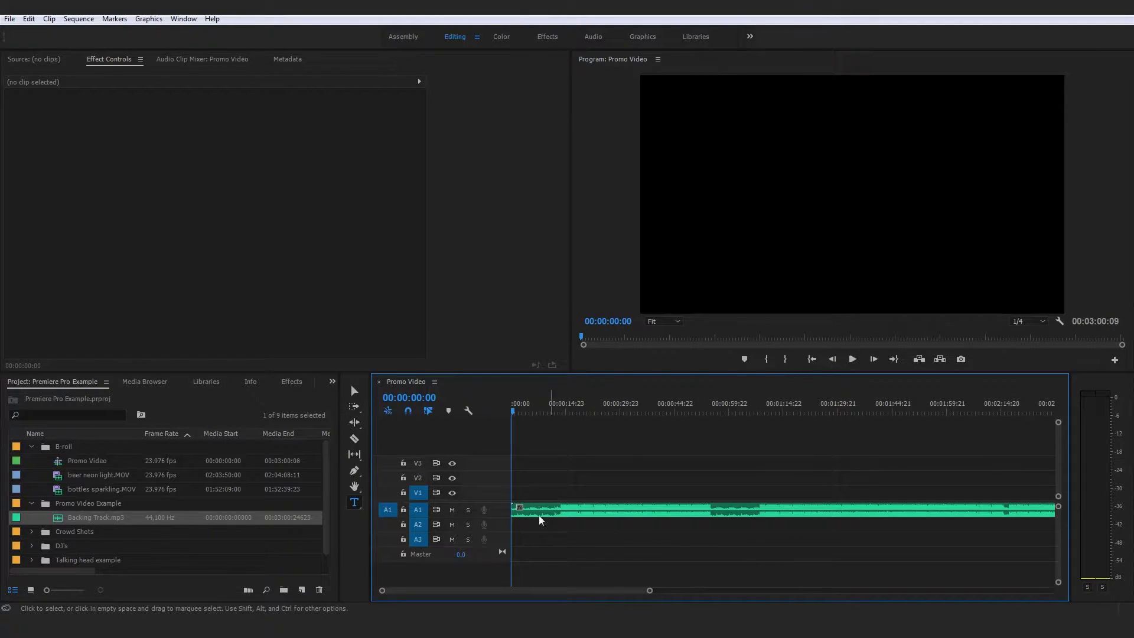
- Increase the height of the audio tracks to enlarge the backing track's waveform
{"action": "left_click", "coordinate": [572, 504]}
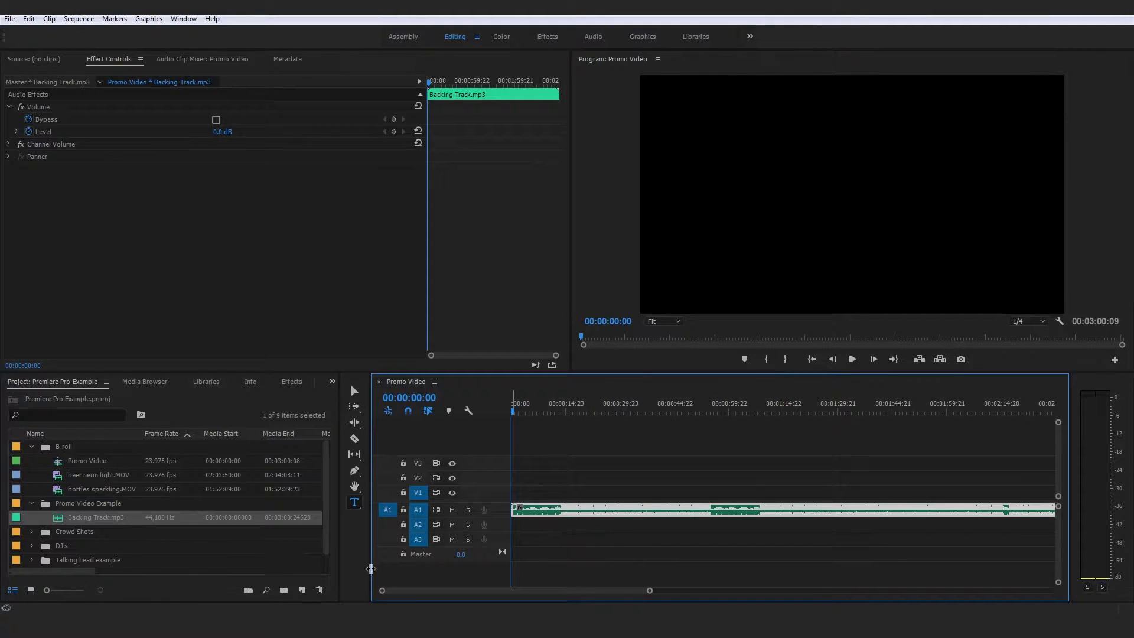
{"action": "left_click", "coordinate": [567, 531]}
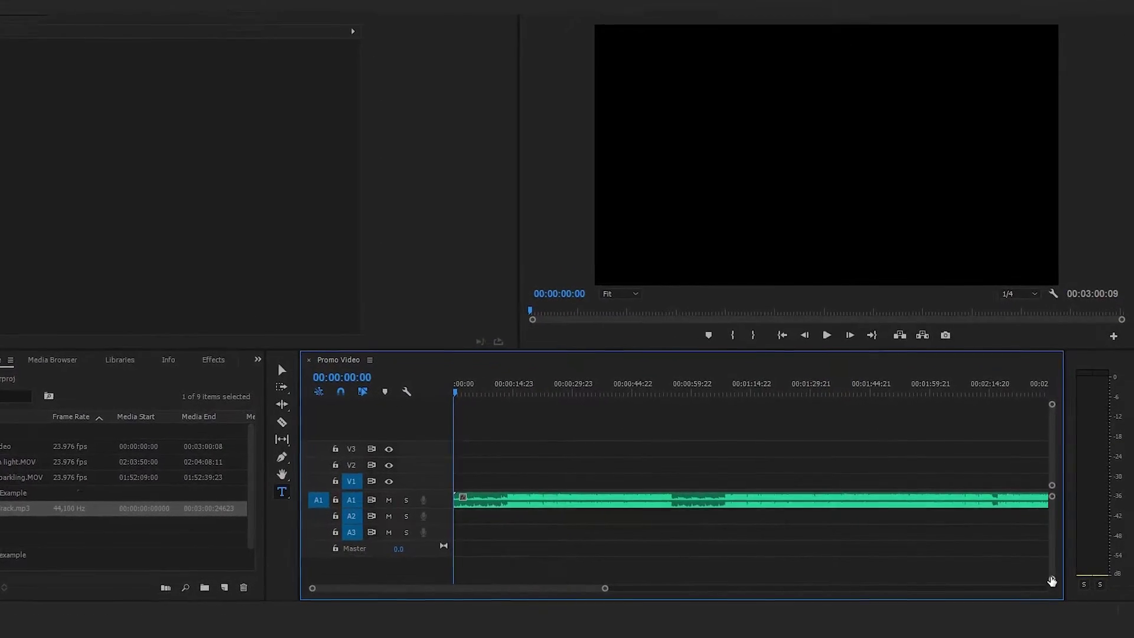
{"action": "mouse_move", "coordinate": [1051, 581]}
{"action": "left_mouse_down"}
{"action": "mouse_move", "coordinate": [1039, 541]}
{"action": "mouse_move", "coordinate": [1044, 604]}
{"action": "mouse_move", "coordinate": [1043, 568]}
{"action": "left_mouse_up"}
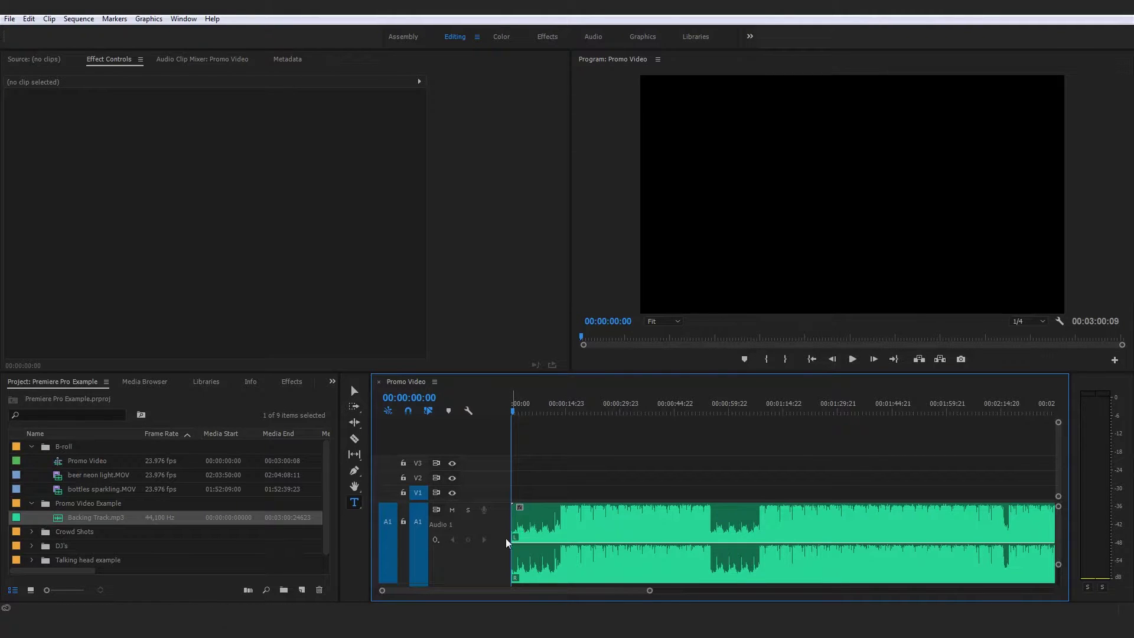
- Examine where the backing track's waveform changes from quiet intro to louder section, and play the track from the start
{"action": "left_click_drag", "start_coordinate": [385, 588], "coordinate": [472, 590]}
{"action": "left_click", "coordinate": [827, 405]}
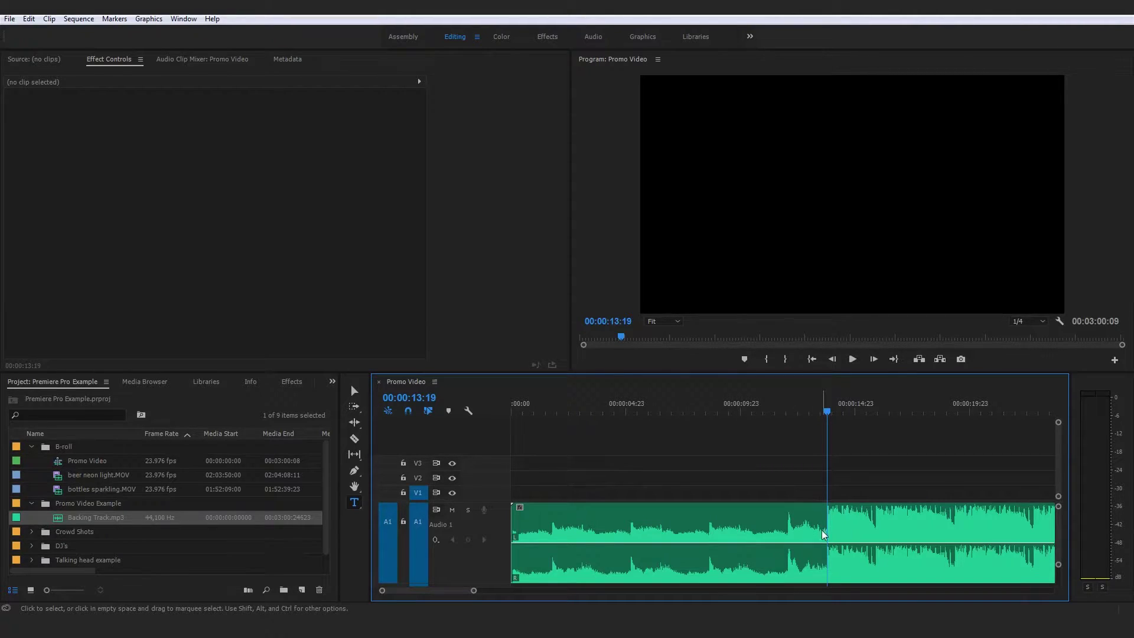
{"action": "left_click_drag", "start_coordinate": [474, 591], "coordinate": [553, 593]}
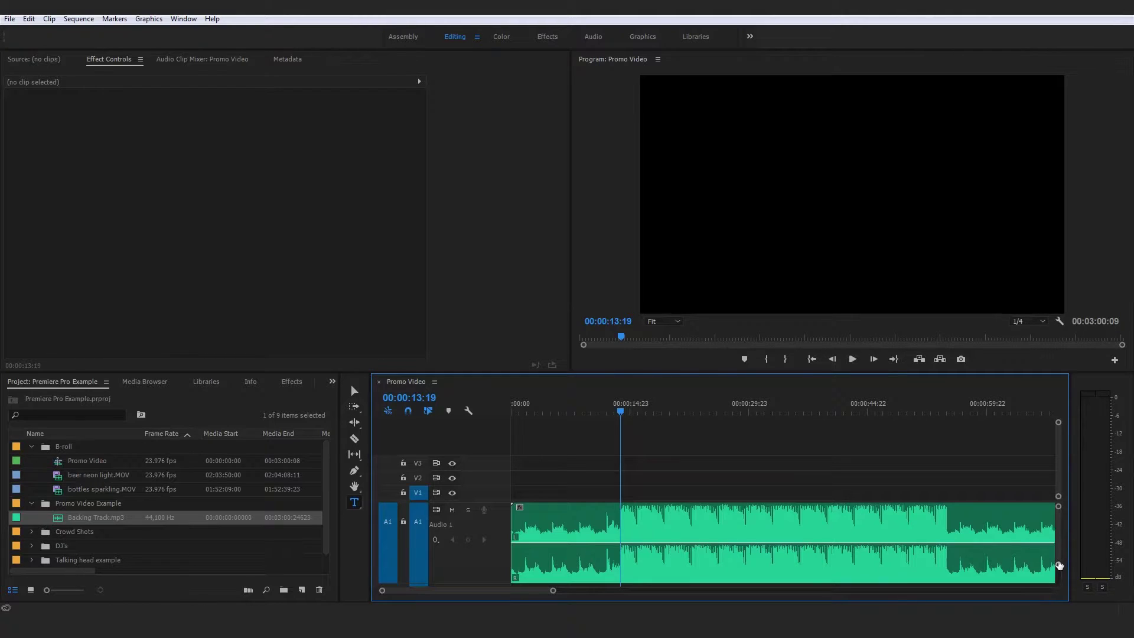
{"action": "left_click_drag", "start_coordinate": [1059, 566], "coordinate": [1045, 571]}
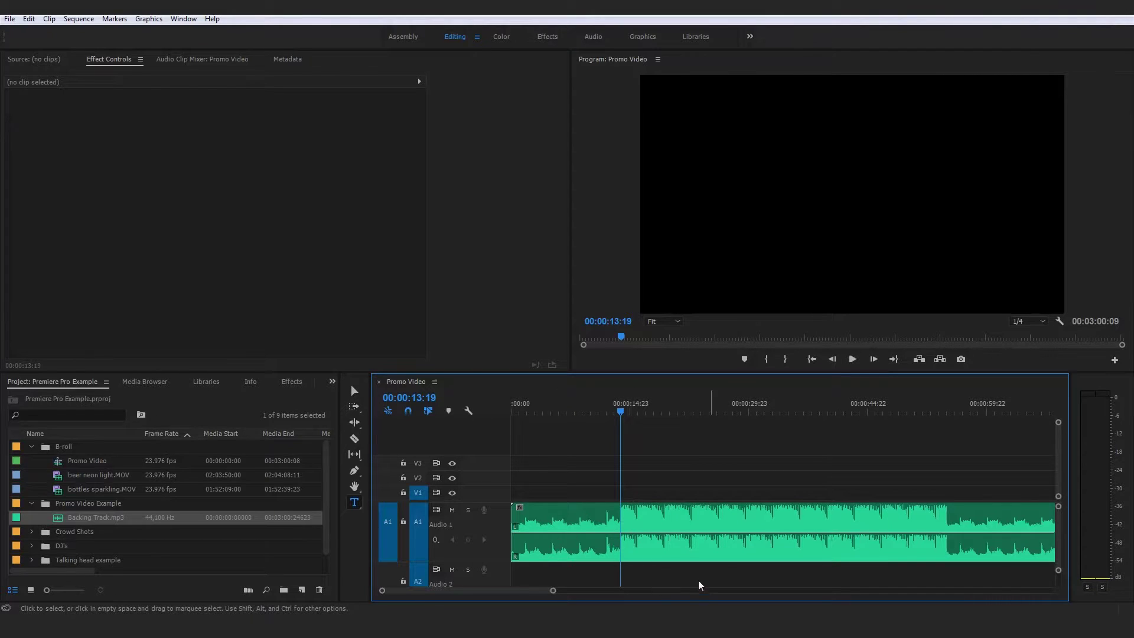
{"action": "left_click_drag", "start_coordinate": [382, 590], "coordinate": [408, 593]}
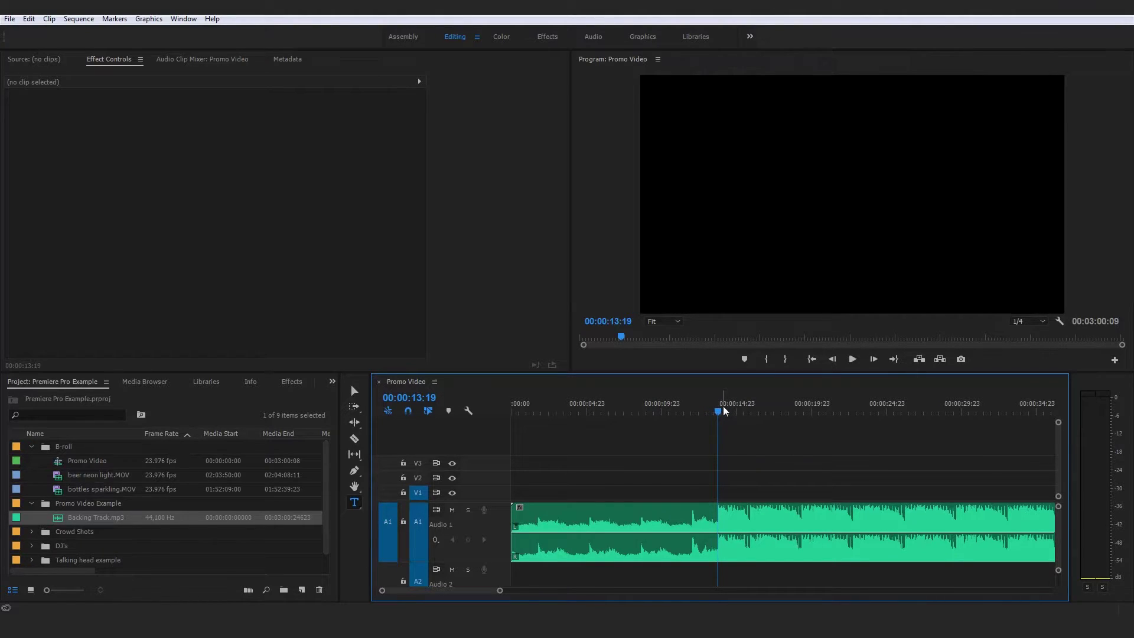
{"action": "left_click_drag", "start_coordinate": [714, 408], "coordinate": [502, 416]}
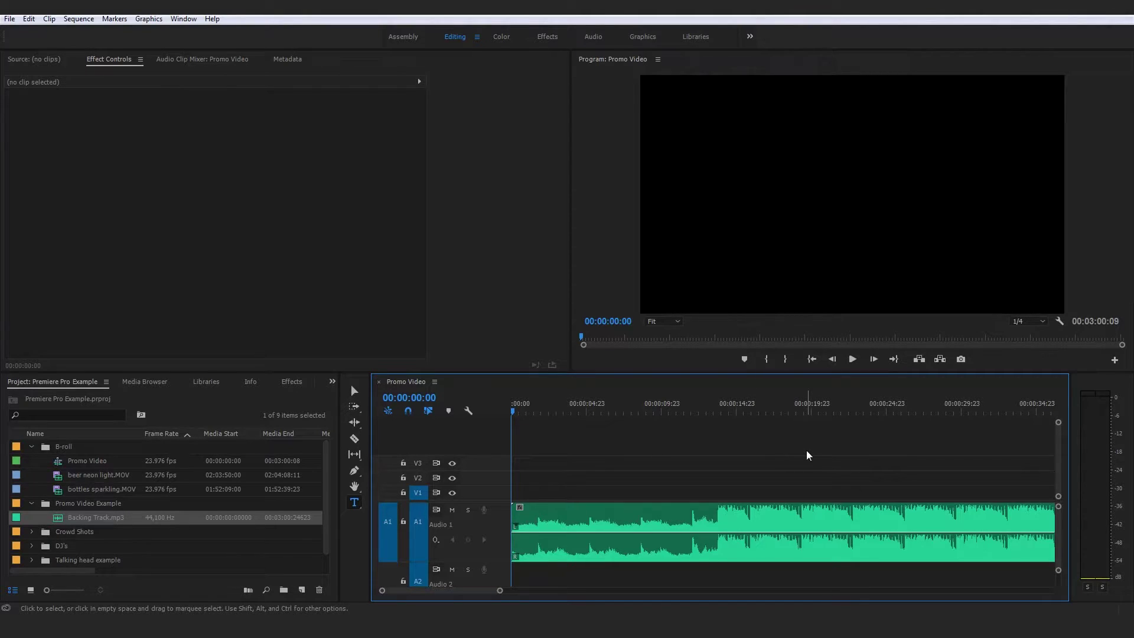
{"action": "key", "text": "space"}
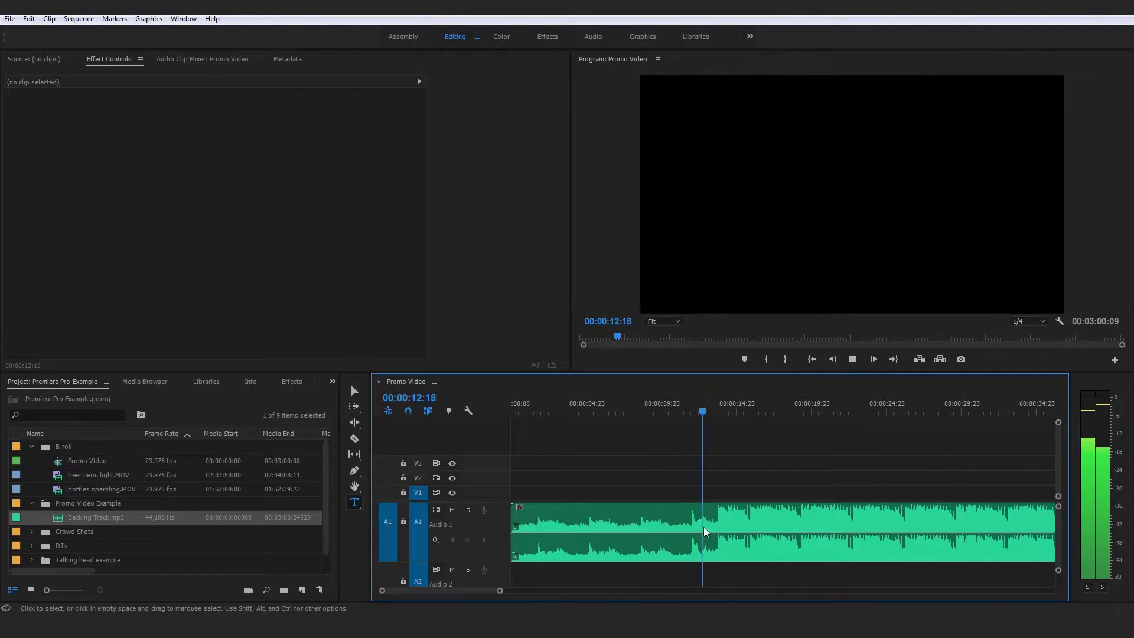
- Trim the quiet intro off Backing Track.mp3 so the clip starts at 00:00:13:18, where the louder section begins
{"action": "left_click", "coordinate": [725, 407]}
{"action": "left_click_drag", "start_coordinate": [725, 410], "coordinate": [720, 410]}
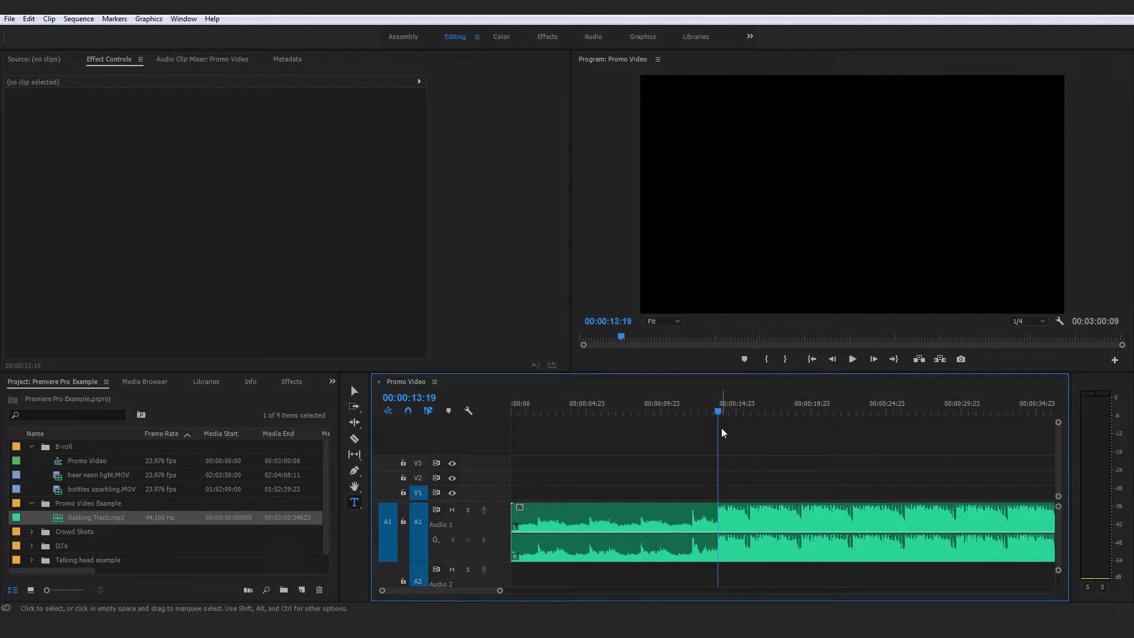
{"action": "left_click", "coordinate": [725, 526]}
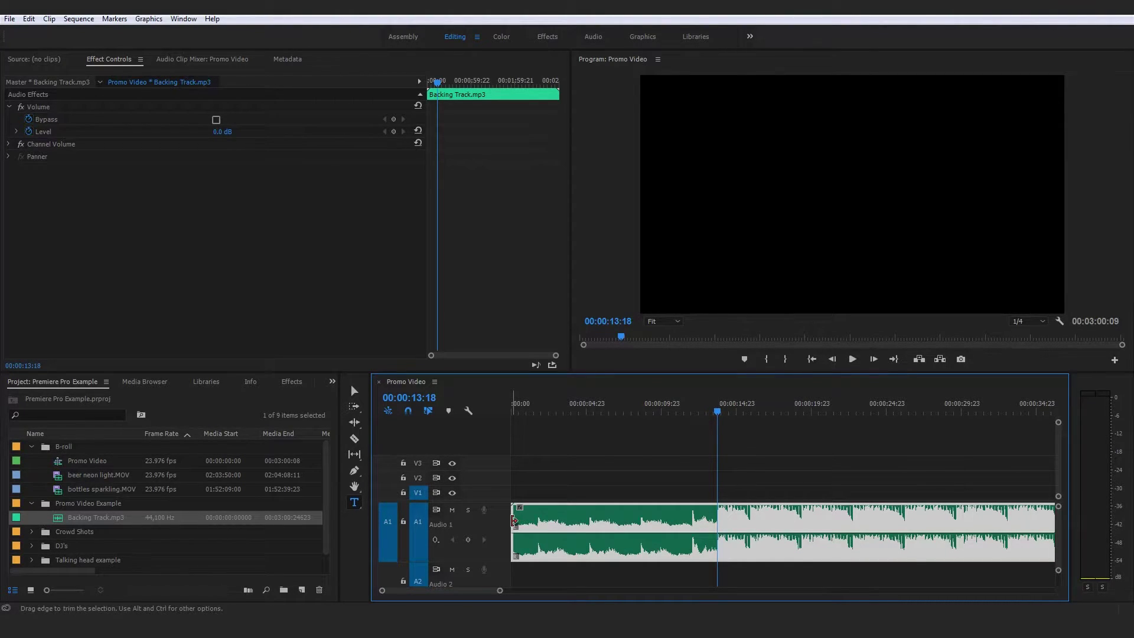
{"action": "left_click_drag", "start_coordinate": [513, 519], "coordinate": [718, 521]}
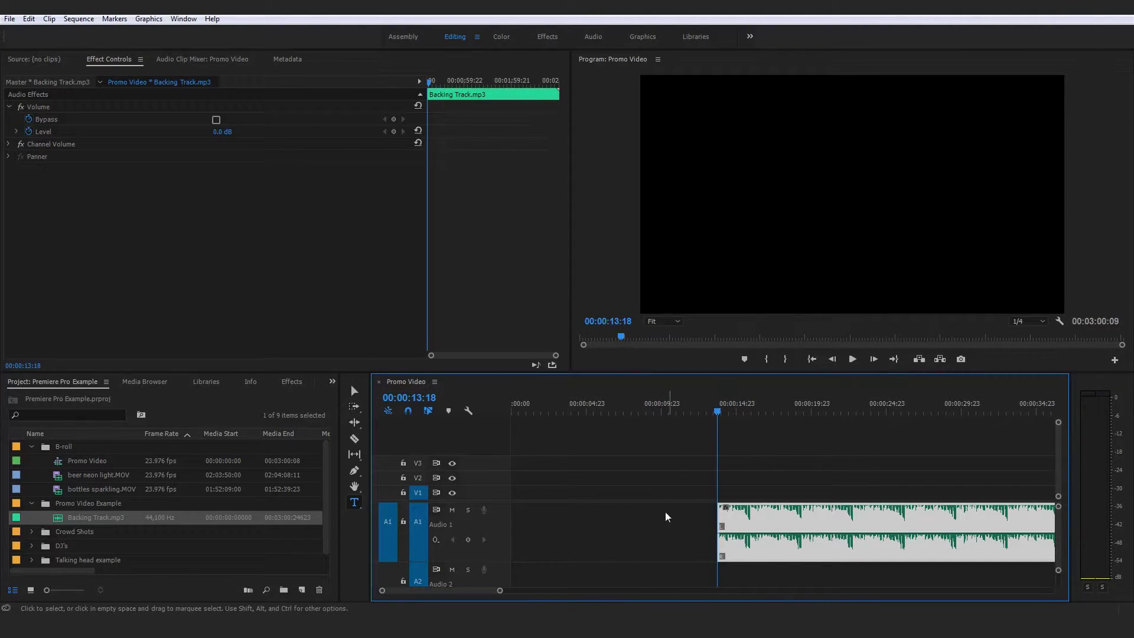
- Move the trimmed backing track to the start of the Promo Video sequence and return the playhead to 00:00:00:00
{"action": "left_click_drag", "start_coordinate": [845, 529], "coordinate": [855, 539]}
{"action": "left_click", "coordinate": [883, 481]}
{"action": "left_click_drag", "start_coordinate": [893, 515], "coordinate": [638, 519]}
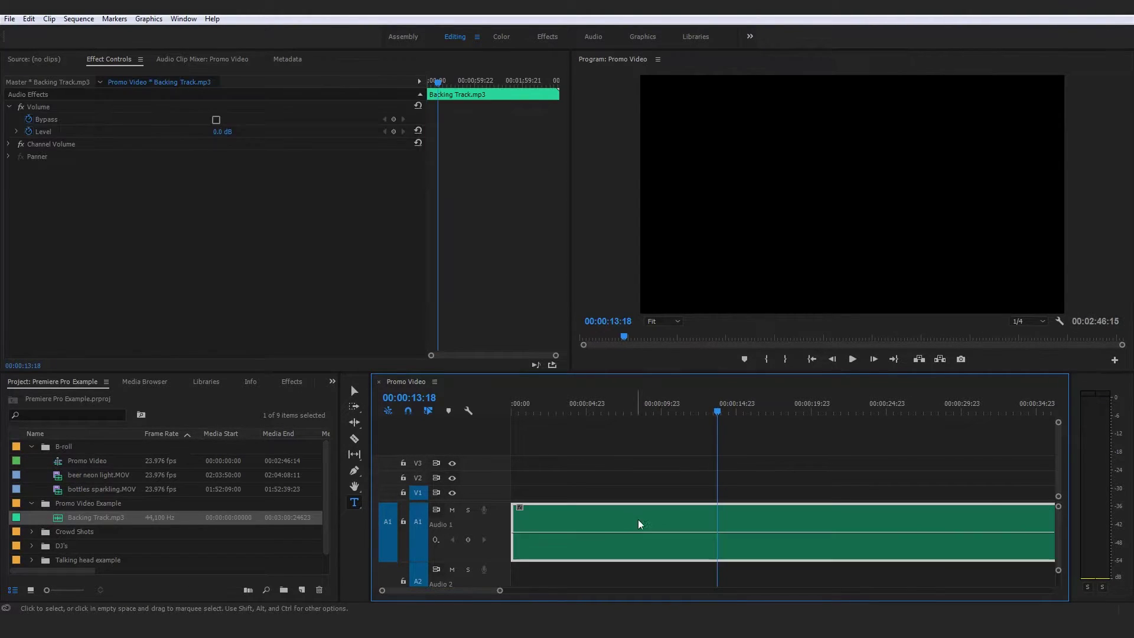
{"action": "left_click_drag", "start_coordinate": [537, 406], "coordinate": [477, 412]}
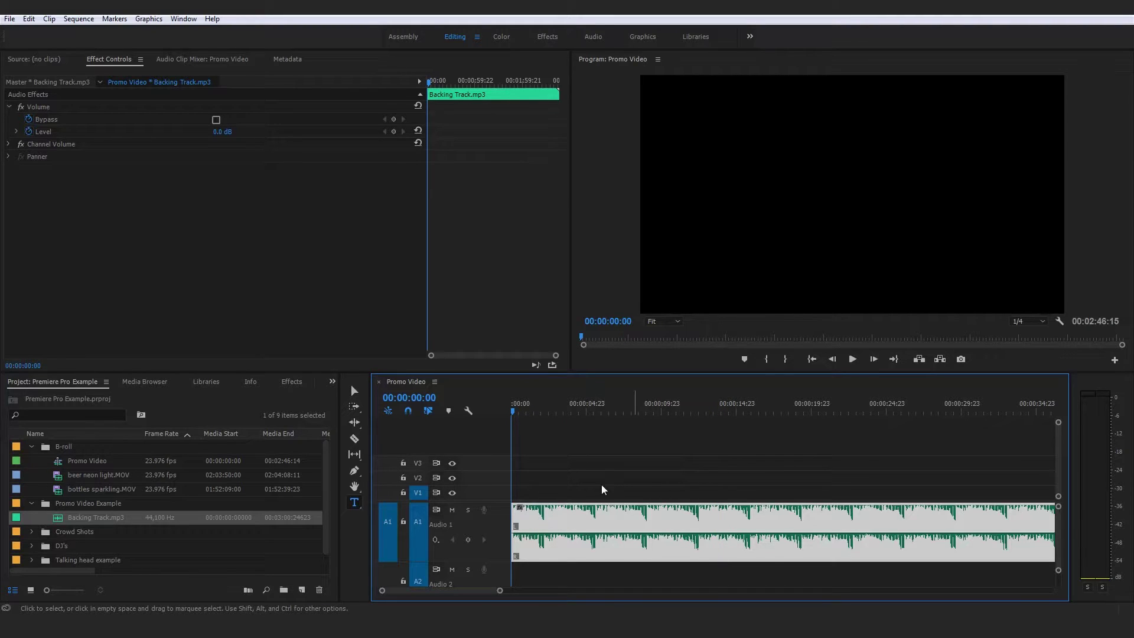
{"action": "left_click", "coordinate": [632, 484]}
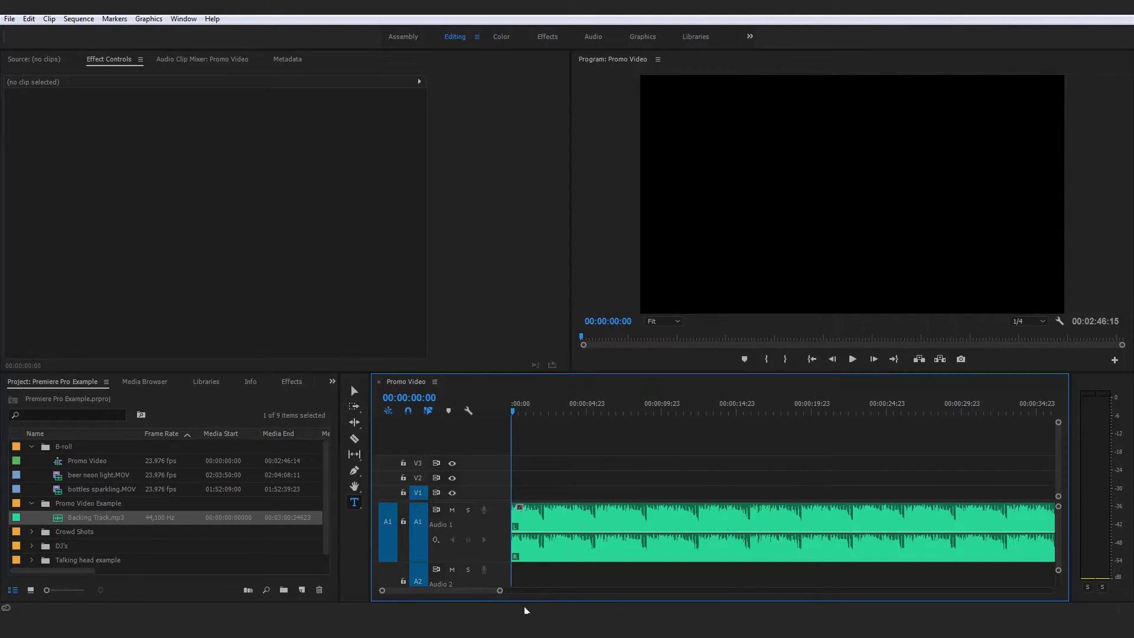
{"action": "left_click_drag", "start_coordinate": [499, 590], "coordinate": [549, 594]}
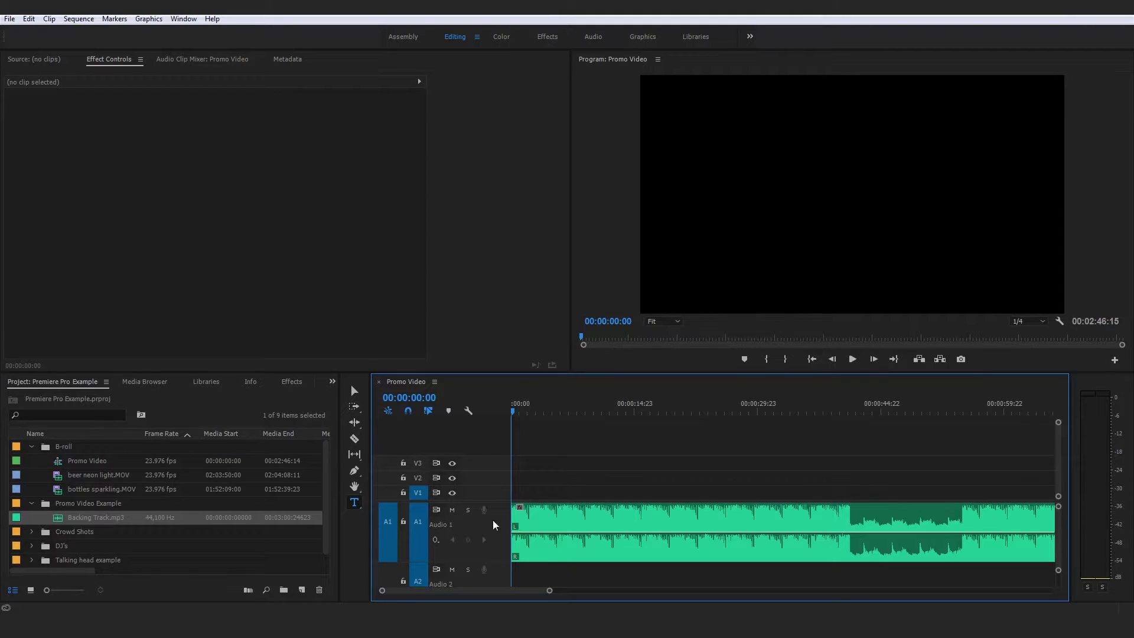
- Collapse the Promo Video Example and B-roll bins, and open close up decks DJ hand up .MOV from the DJ's bin for preview
{"action": "left_click", "coordinate": [32, 503]}
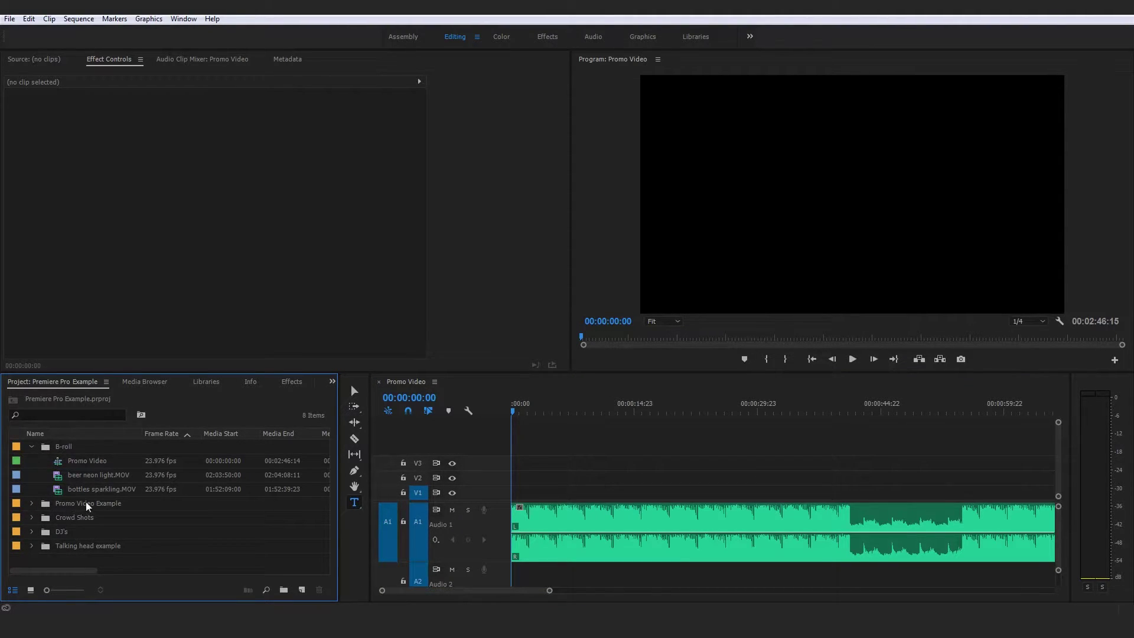
{"action": "left_click", "coordinate": [32, 446]}
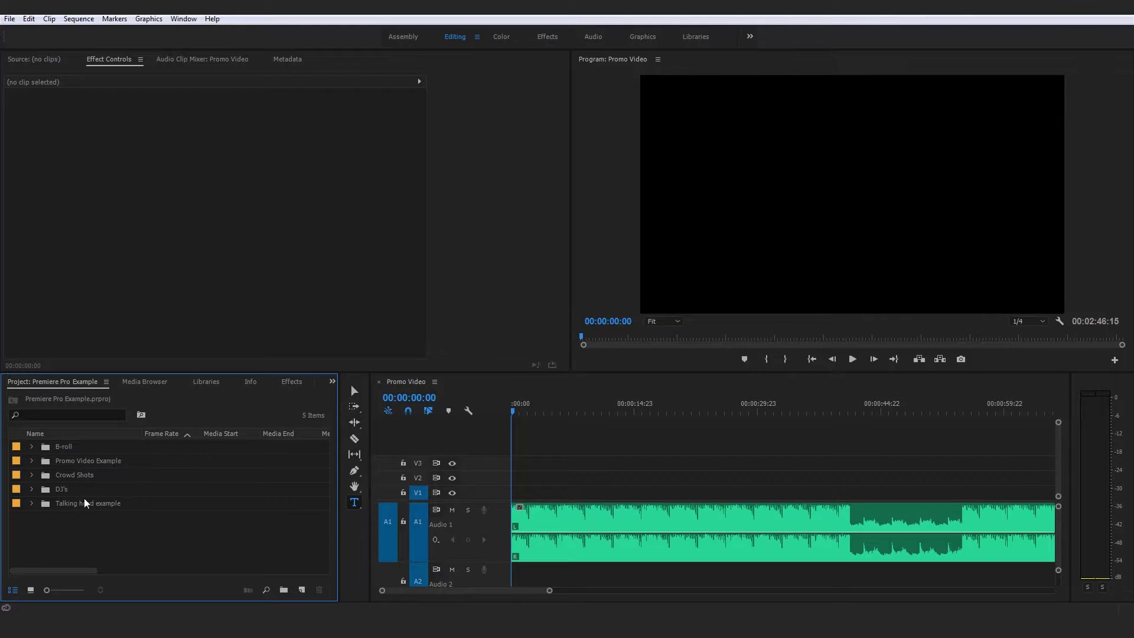
{"action": "left_click", "coordinate": [31, 489]}
{"action": "scroll", "coordinate": [84, 487], "scroll_direction": "down", "scroll_amount": 2}
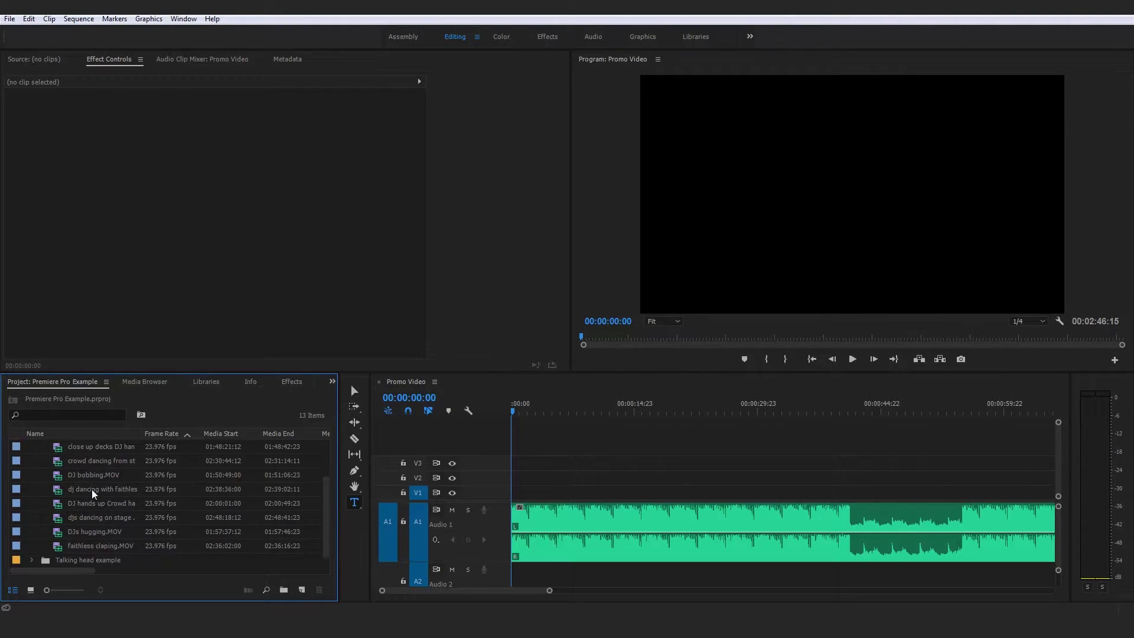
{"action": "scroll", "coordinate": [91, 489], "scroll_direction": "up", "scroll_amount": 1}
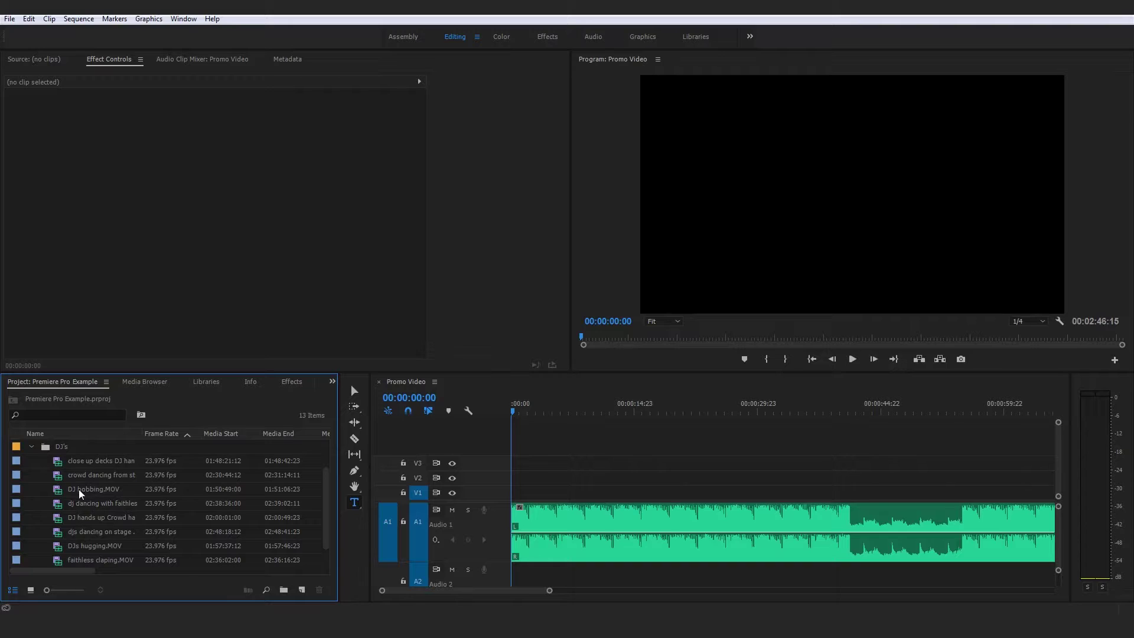
{"action": "double_click", "coordinate": [57, 465]}
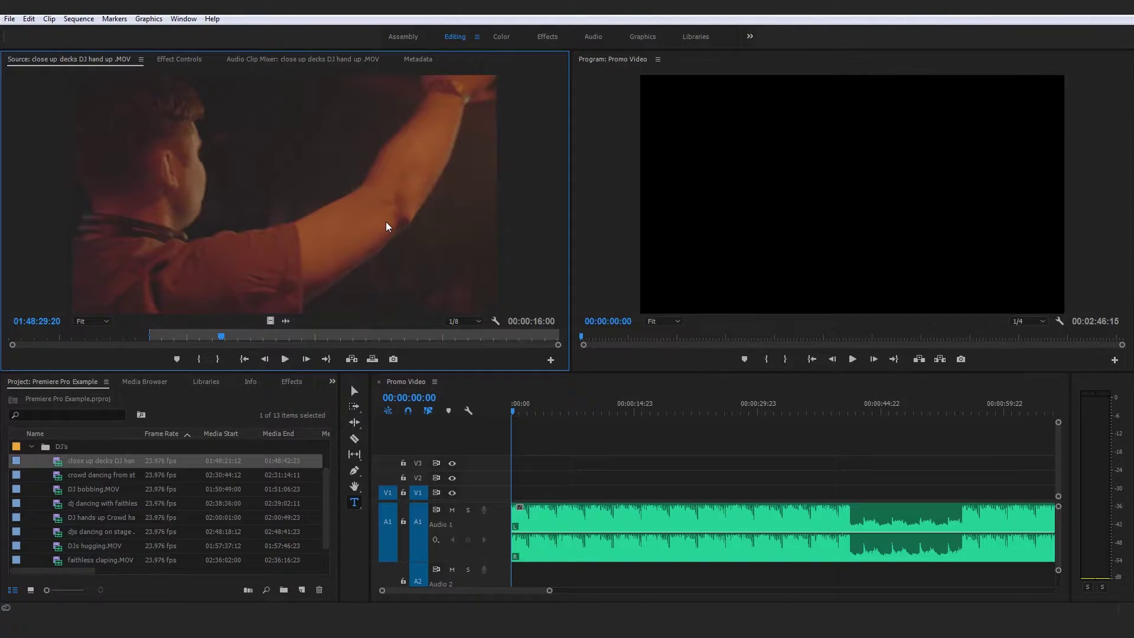
- Preview close up decks DJ hand up .MOV in the Source monitor by playing it from its In point
{"action": "key", "text": "shift+i"}
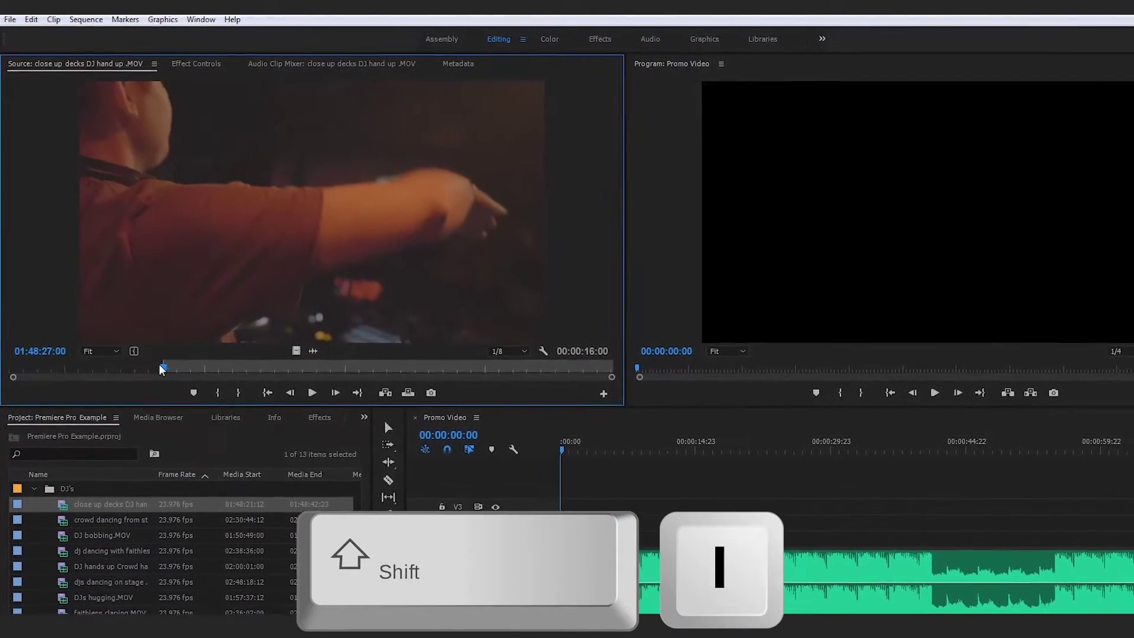
{"action": "key", "text": "space"}
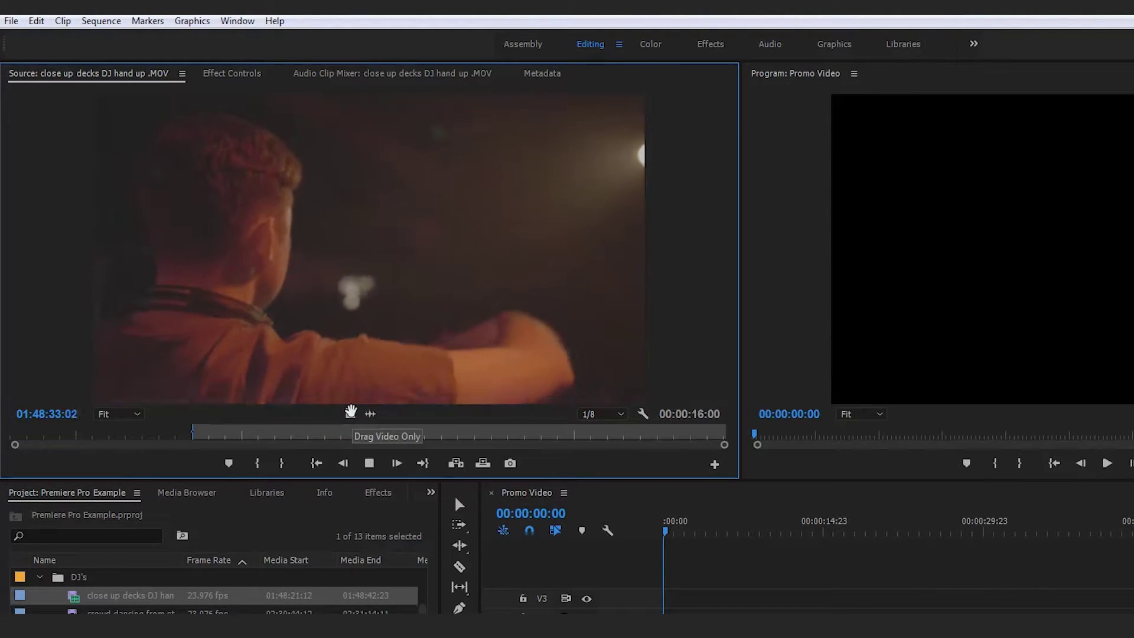
{"action": "key", "text": "space"}
{"action": "key", "text": "shift+i"}
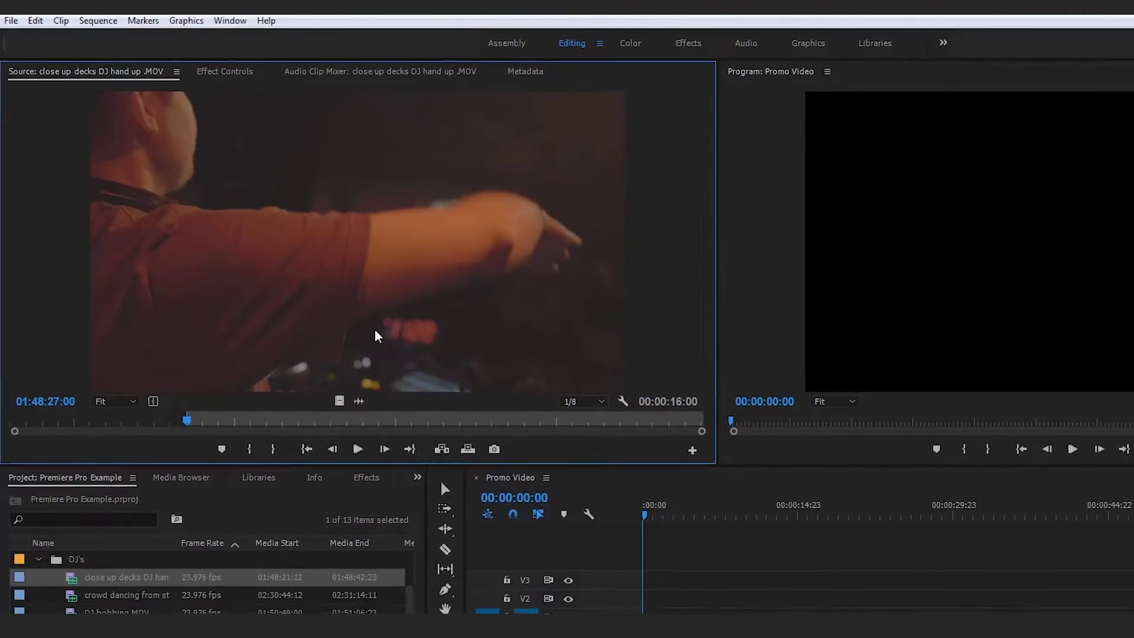
{"action": "key", "text": "space"}
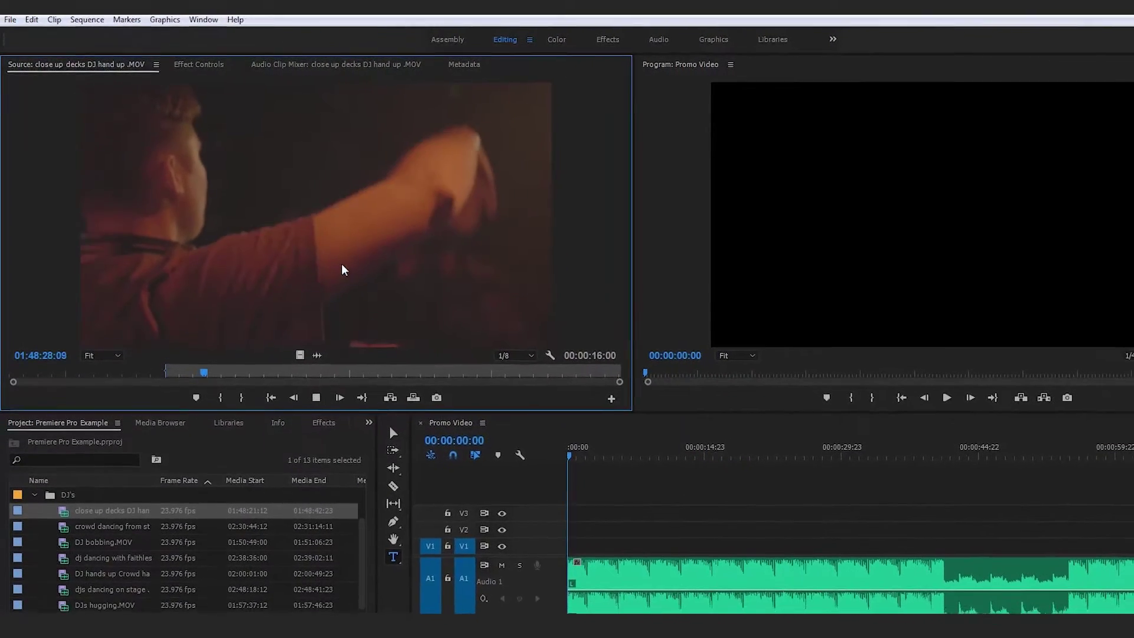
{"action": "key", "text": "space"}
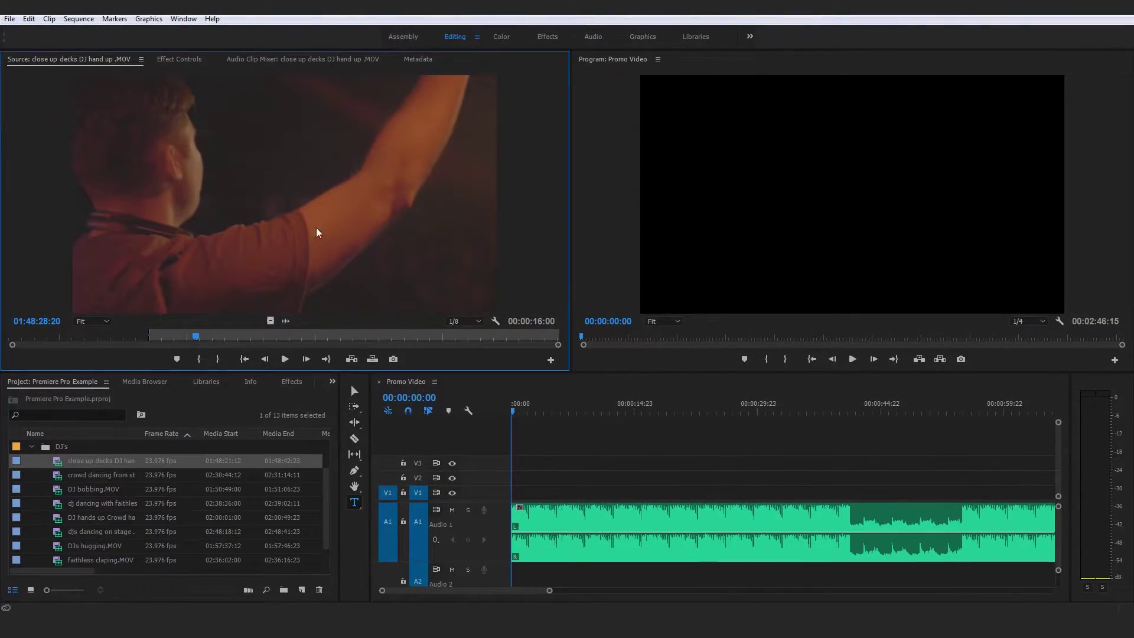
- Open faithless claping.MOV from the DJ's bin in the Source monitor and preview the clapping section from its In point
{"action": "left_click", "coordinate": [56, 477]}
{"action": "scroll", "coordinate": [56, 477], "scroll_direction": "down", "scroll_amount": 1}
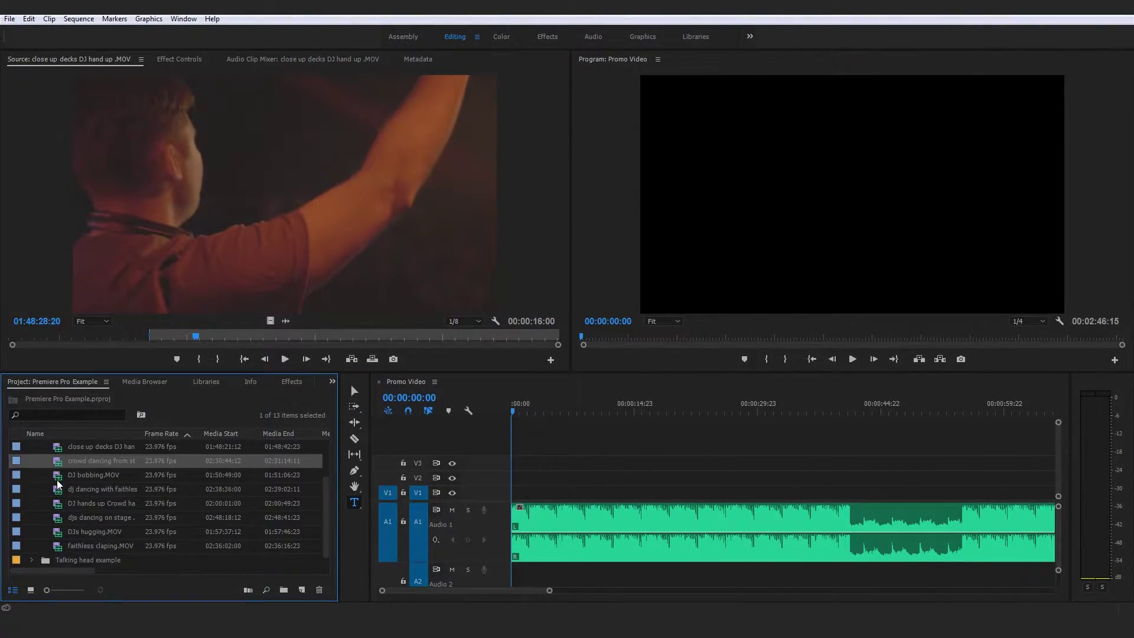
{"action": "double_click", "coordinate": [55, 544]}
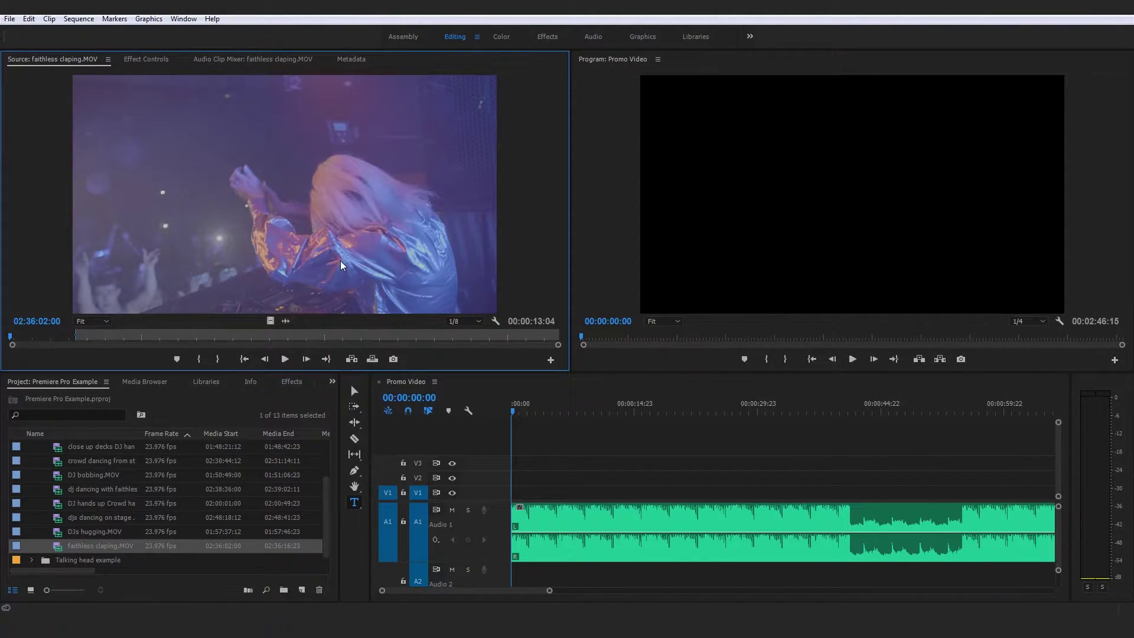
{"action": "key", "text": "space"}
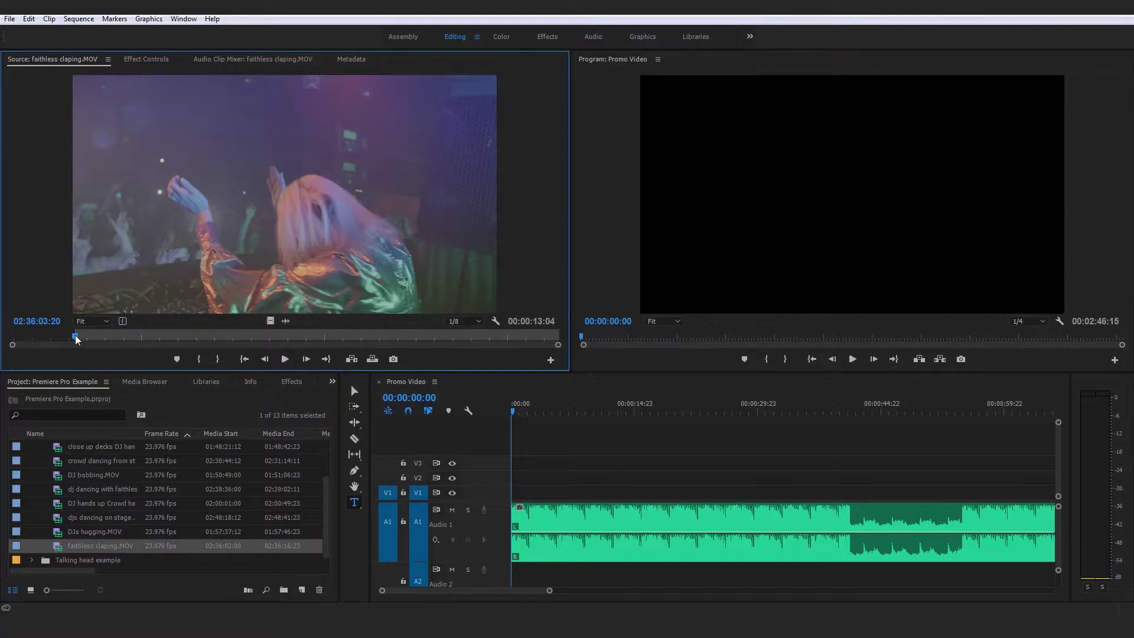
{"action": "key", "text": "space"}
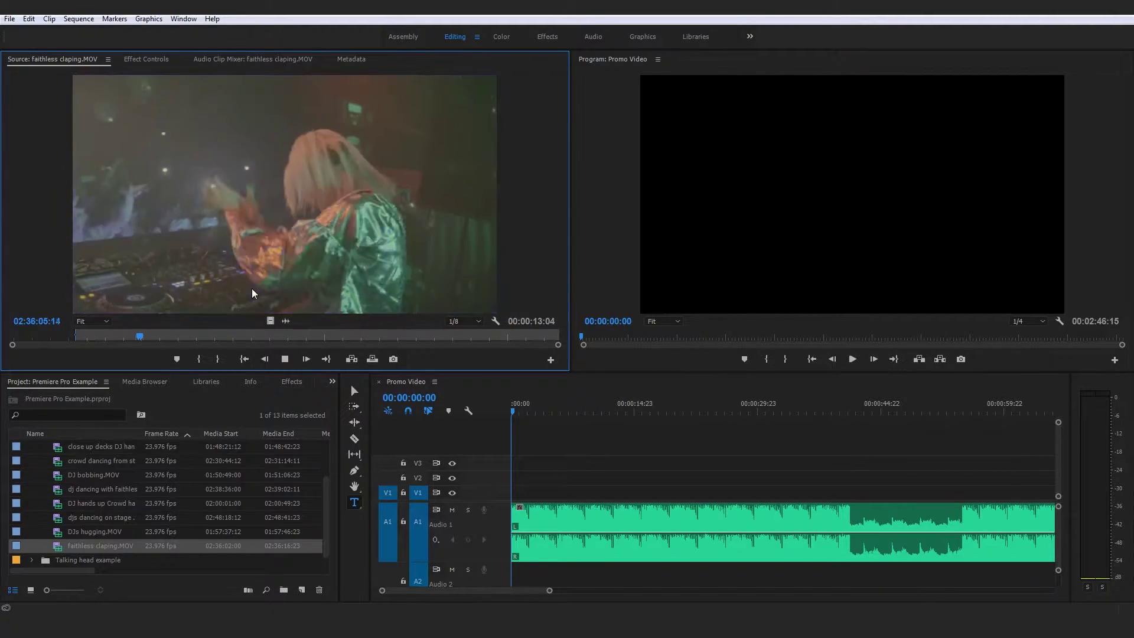
{"action": "key", "text": "space"}
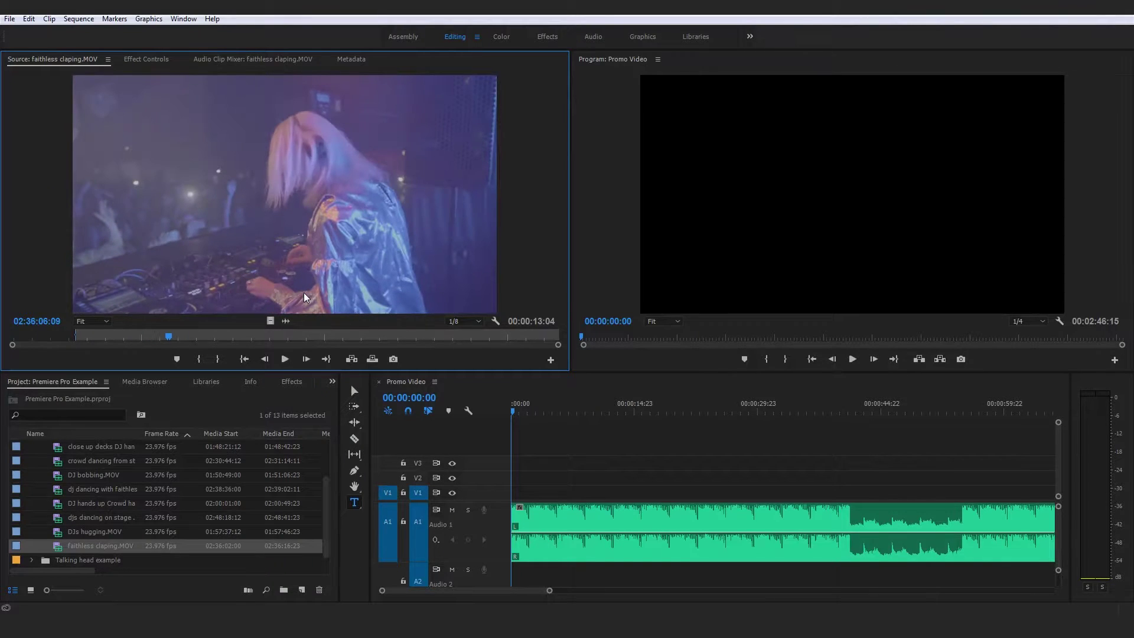
{"action": "left_click", "coordinate": [118, 334]}
{"action": "key", "text": "space"}
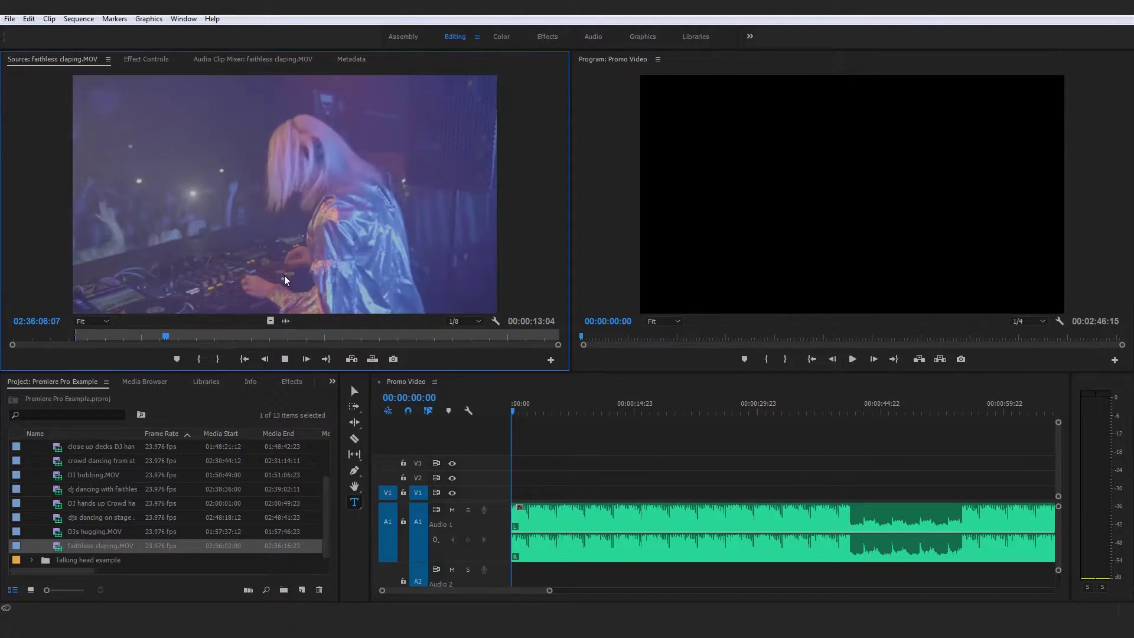
{"action": "key", "text": "space"}
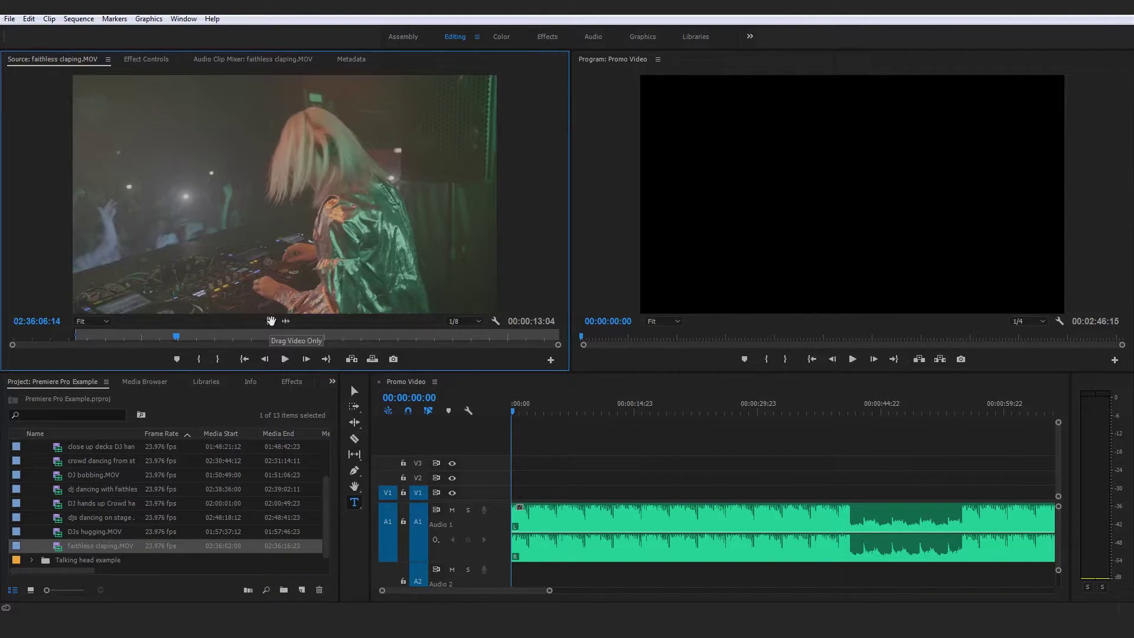
- Place only the video of faithless claping.MOV on track V1 at the start of the Promo Video sequence
{"action": "left_click_drag", "start_coordinate": [401, 400], "coordinate": [550, 491]}
{"action": "left_click_drag", "start_coordinate": [549, 590], "coordinate": [506, 597]}
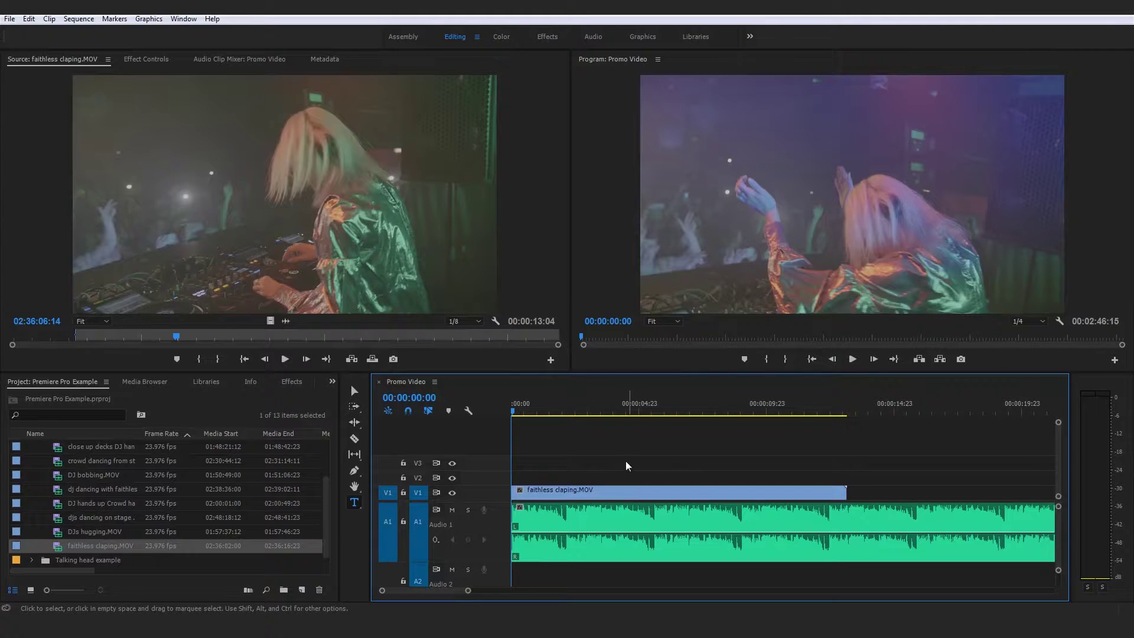
{"action": "left_click_drag", "start_coordinate": [464, 590], "coordinate": [463, 592]}
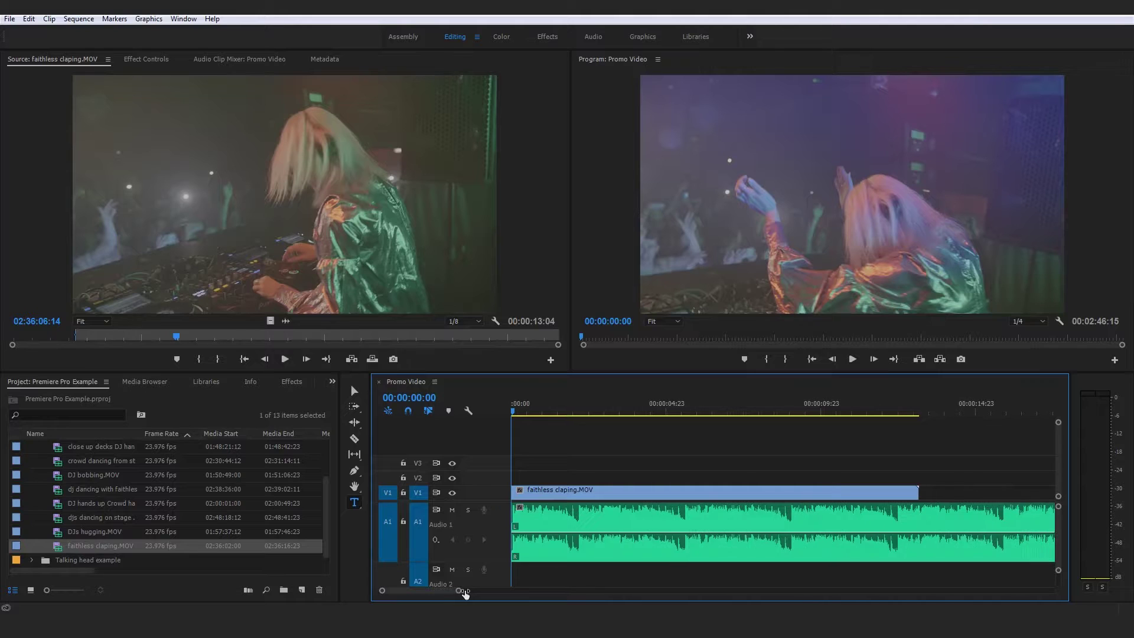
- Trim the end of faithless claping.MOV on V1 to the beat at 00:00:01:18, and play back the shortened clip from the sequence start
{"action": "key", "text": "space"}
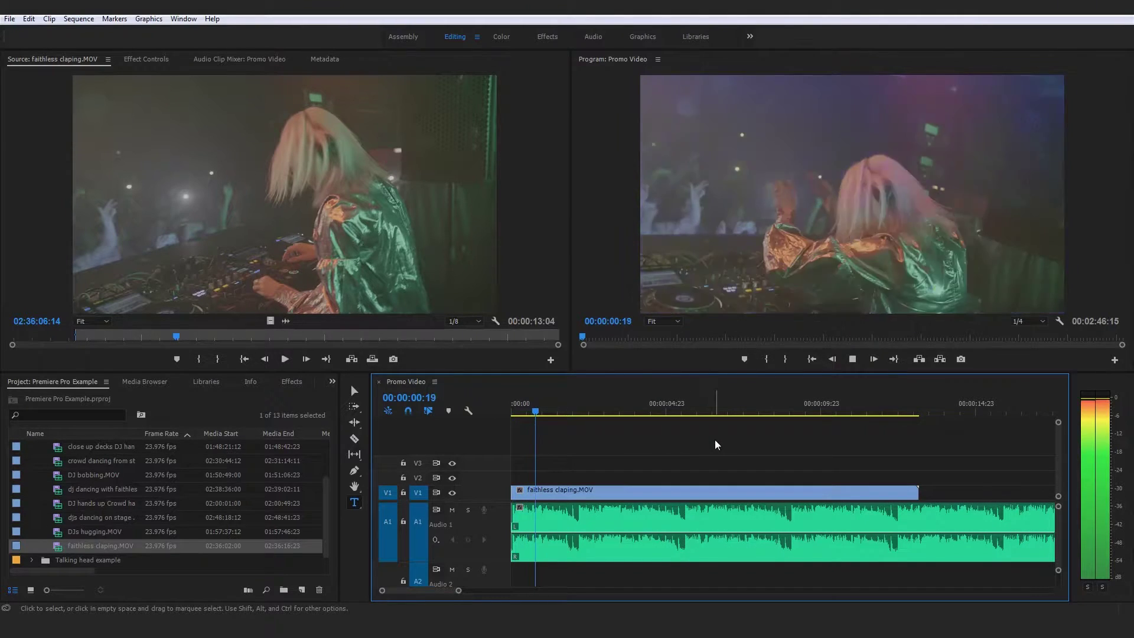
{"action": "key", "text": "space"}
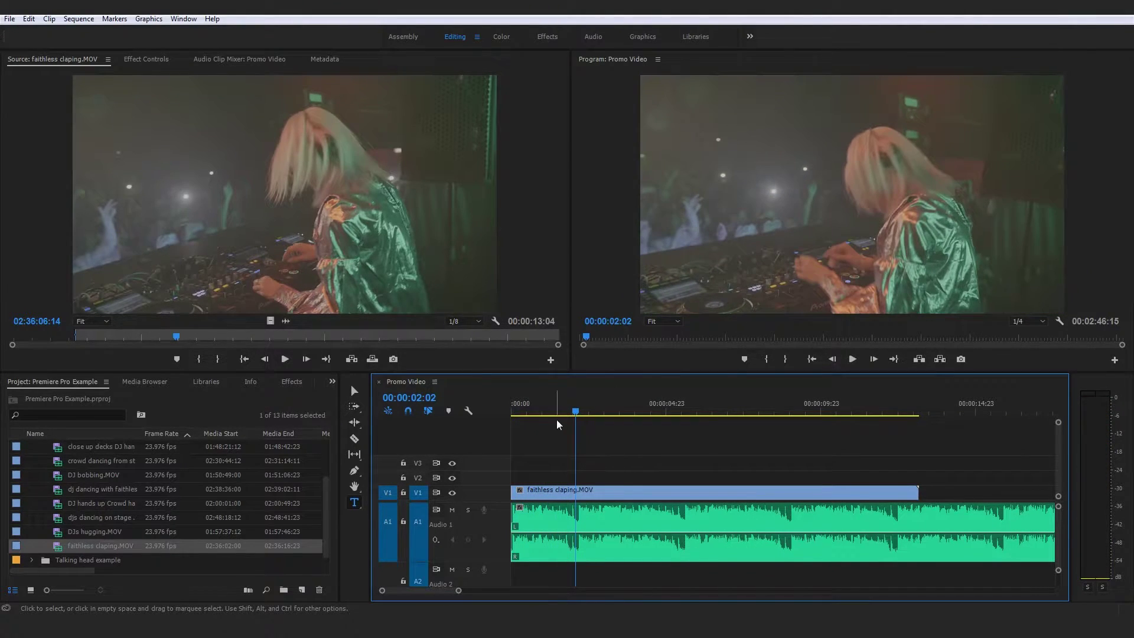
{"action": "left_click_drag", "start_coordinate": [576, 412], "coordinate": [564, 417]}
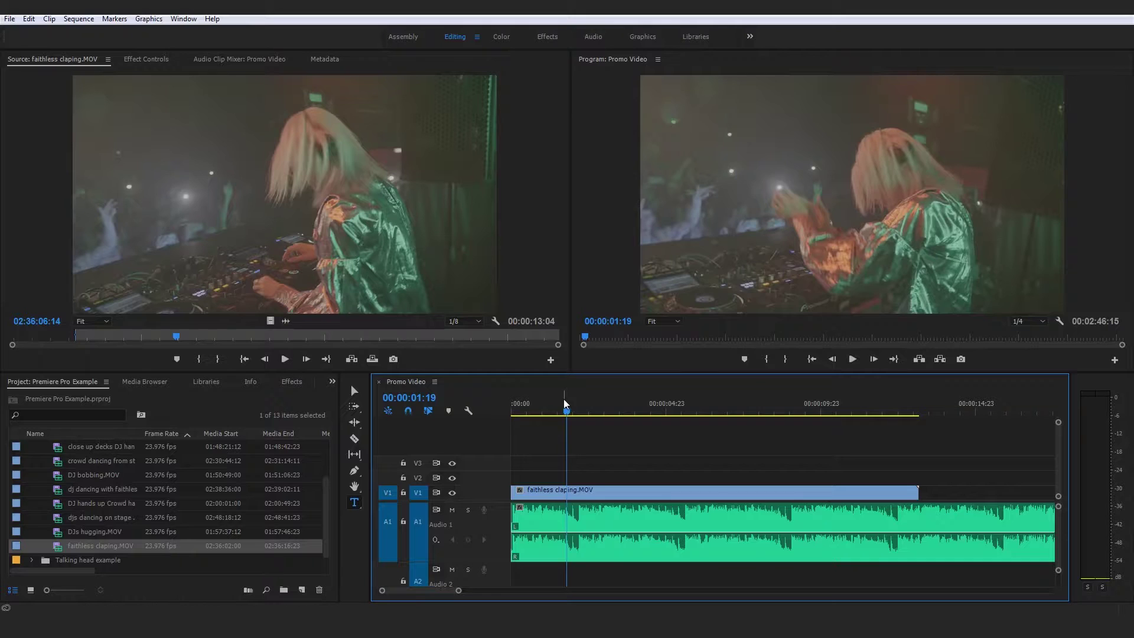
{"action": "left_click_drag", "start_coordinate": [564, 407], "coordinate": [477, 415]}
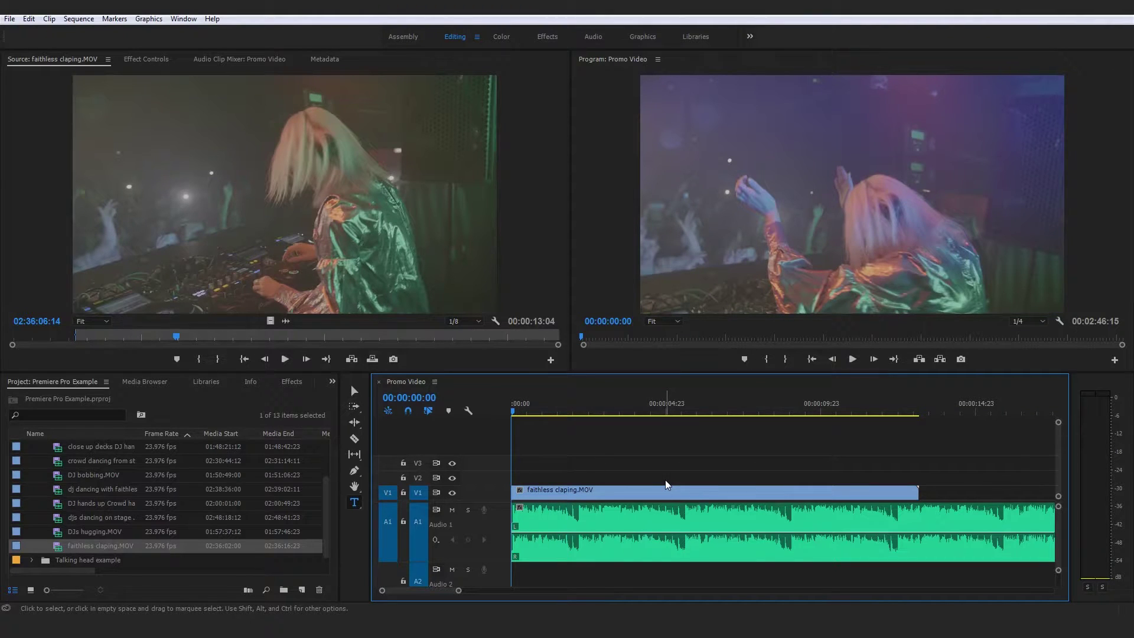
{"action": "key", "text": "space"}
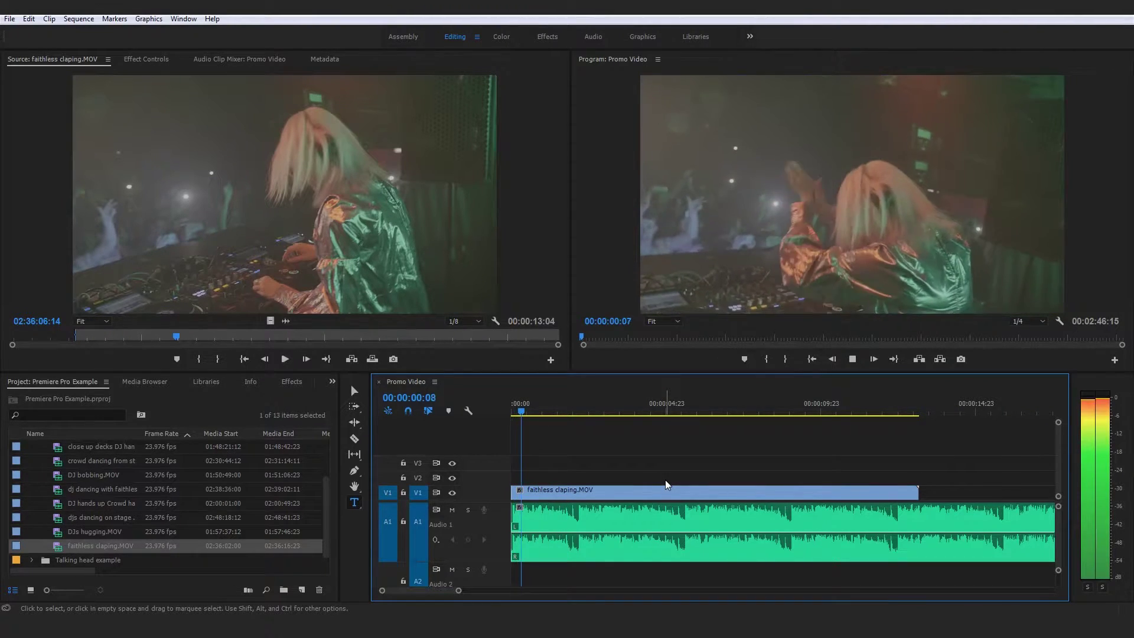
{"action": "key", "text": "space"}
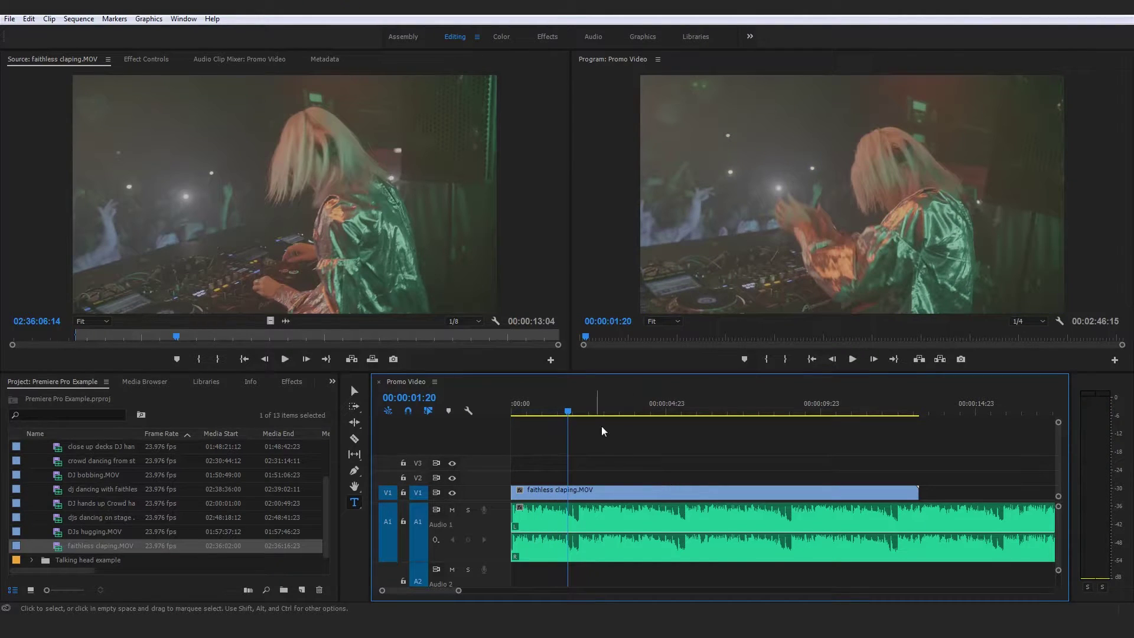
{"action": "left_click", "coordinate": [566, 411]}
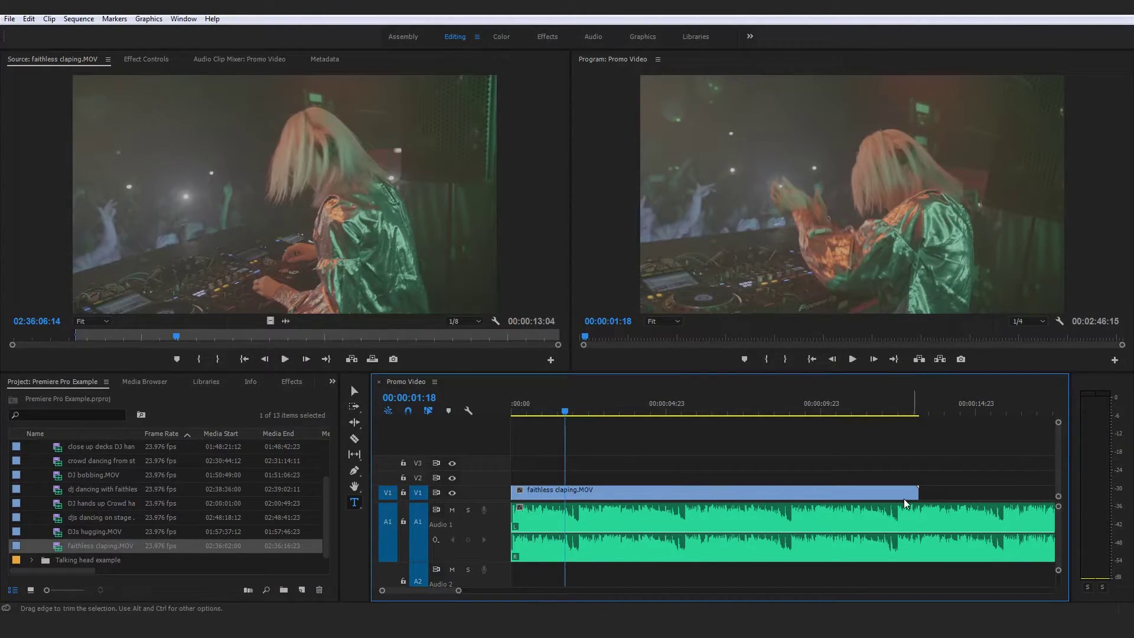
{"action": "left_click_drag", "start_coordinate": [917, 490], "coordinate": [564, 490]}
{"action": "key", "text": "space"}
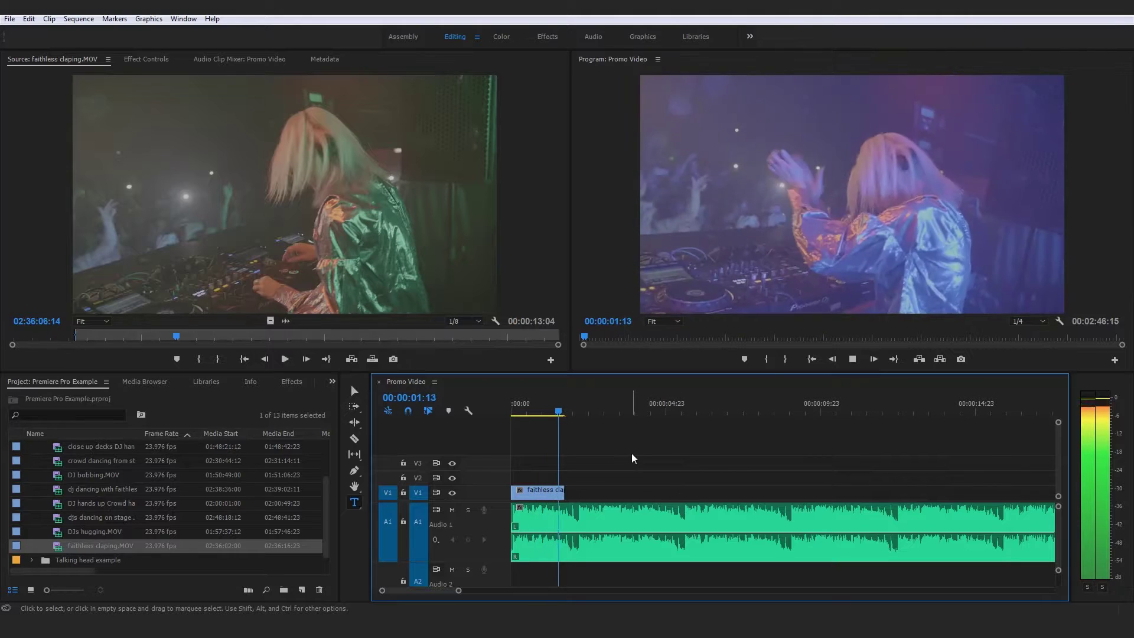
{"action": "left_click_drag", "start_coordinate": [576, 412], "coordinate": [500, 418]}
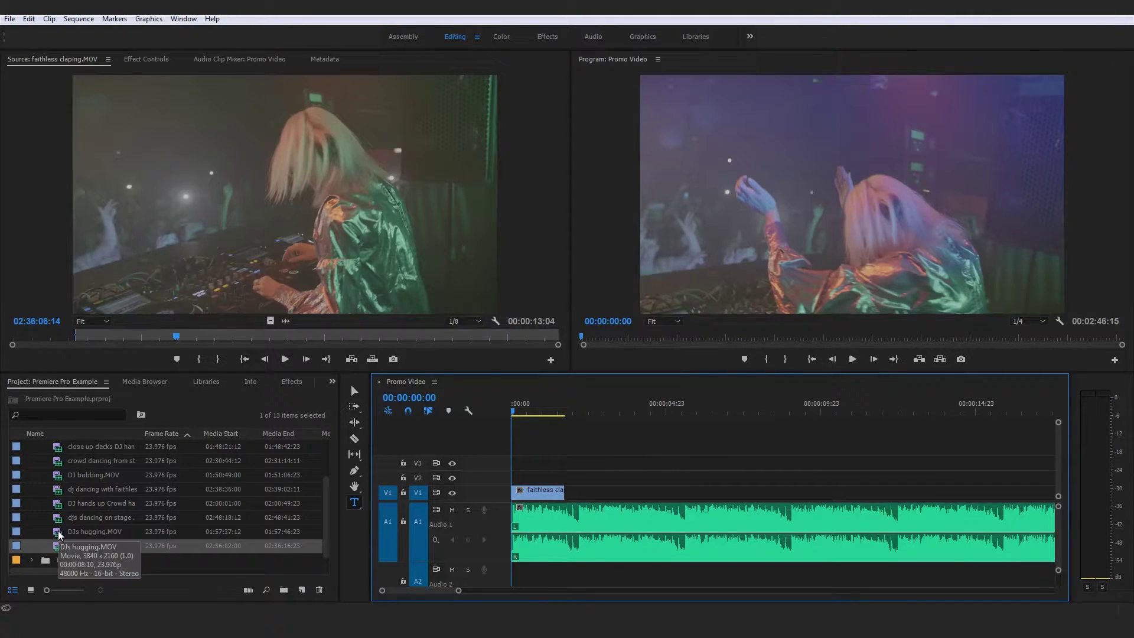
- Open behind crowd phone .MOV from the Crowd Shots bin and place only its video on V1 after faithless claping.MOV
{"action": "scroll", "coordinate": [59, 531], "scroll_direction": "up", "scroll_amount": 2}
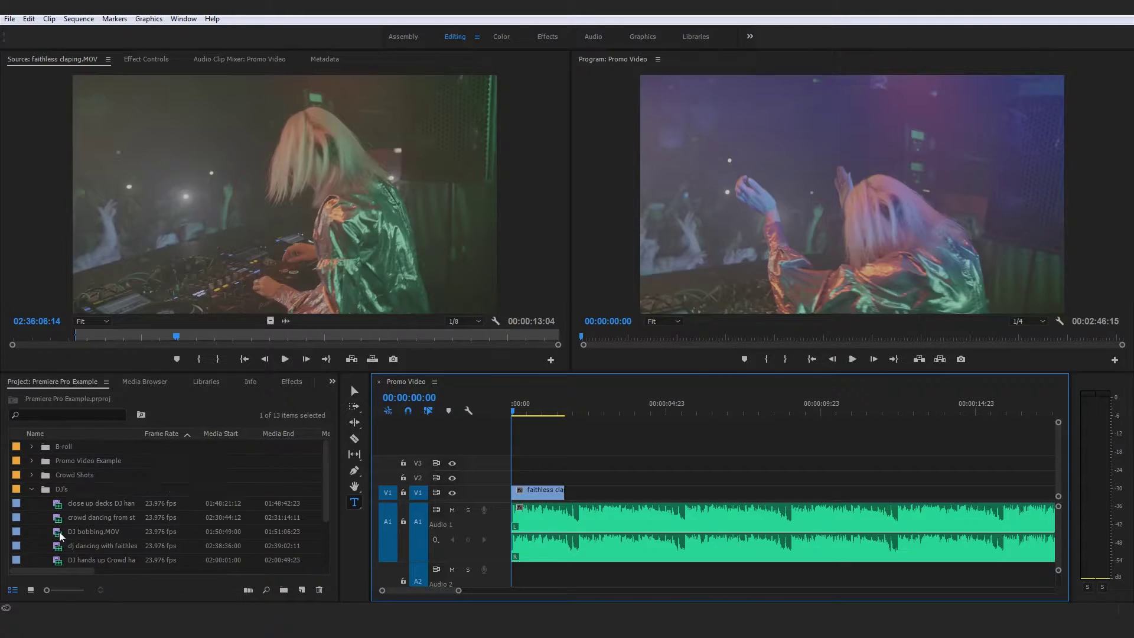
{"action": "left_click", "coordinate": [31, 490]}
{"action": "left_click", "coordinate": [31, 474]}
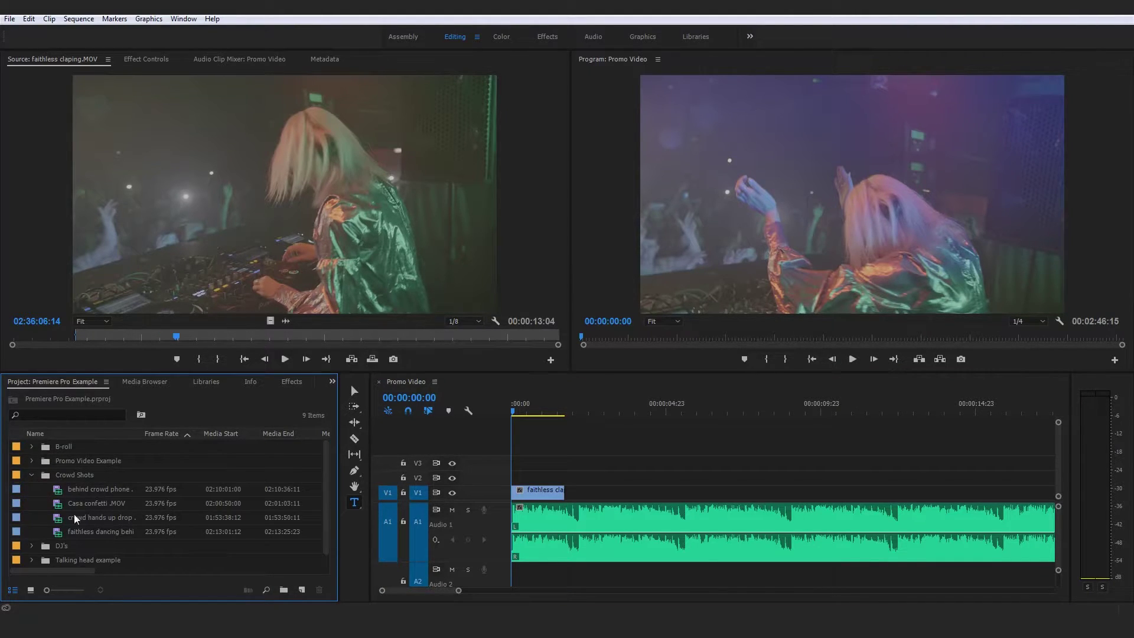
{"action": "double_click", "coordinate": [56, 491]}
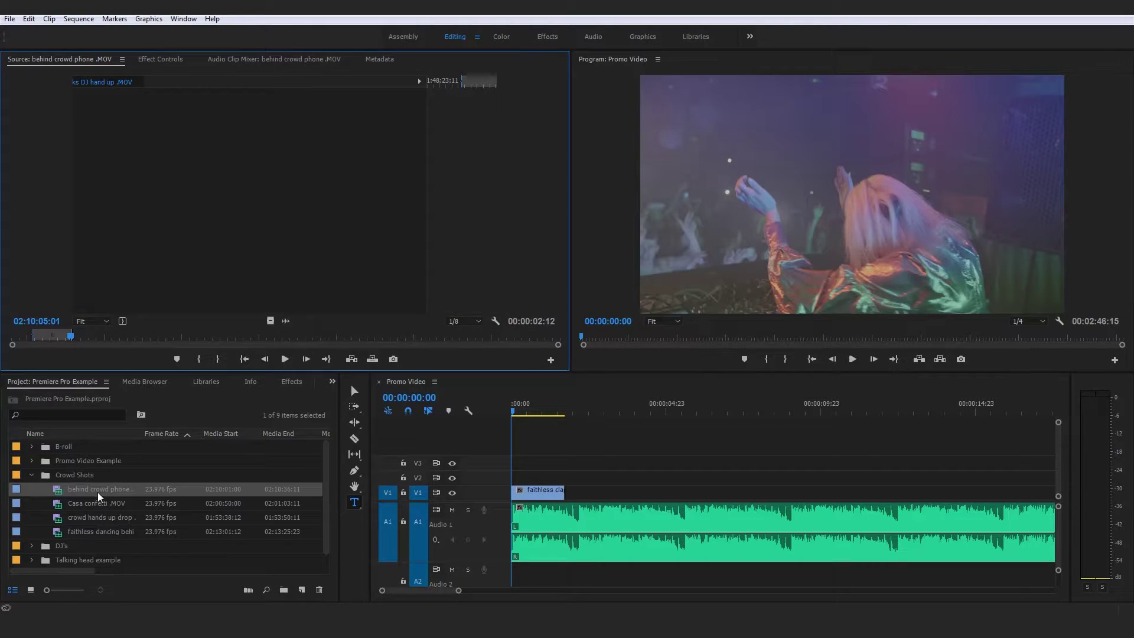
{"action": "left_click_drag", "start_coordinate": [70, 334], "coordinate": [37, 334]}
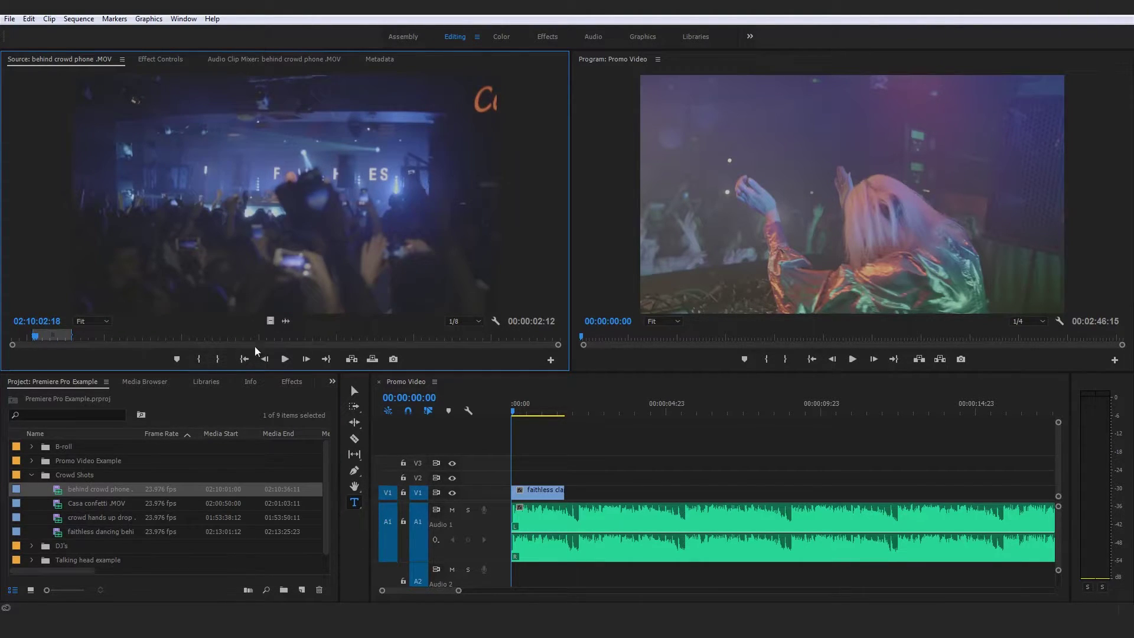
{"action": "left_click_drag", "start_coordinate": [271, 321], "coordinate": [578, 495]}
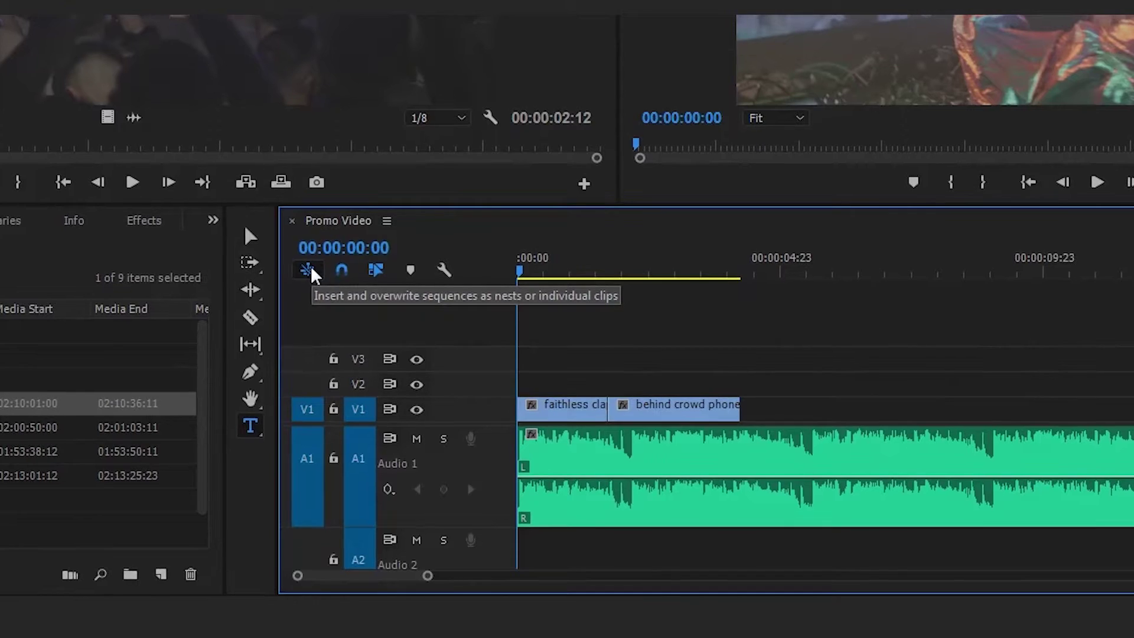
- Turn off timeline snapping and delete the behind crowd phone .MOV clip from track V1
{"action": "left_click", "coordinate": [376, 271]}
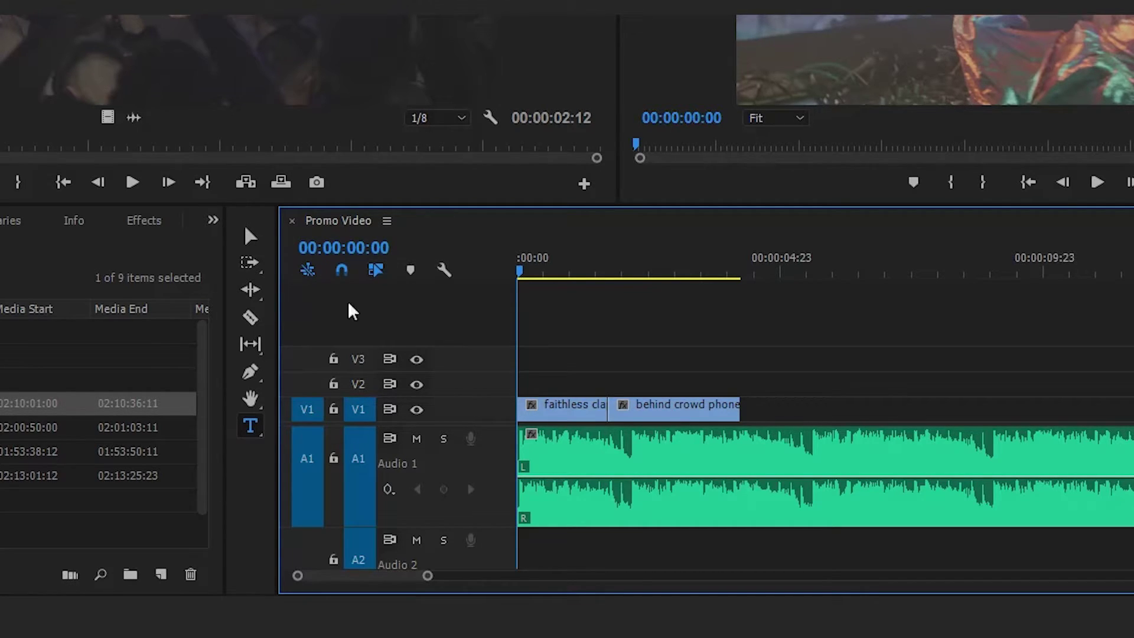
{"action": "left_click", "coordinate": [342, 273]}
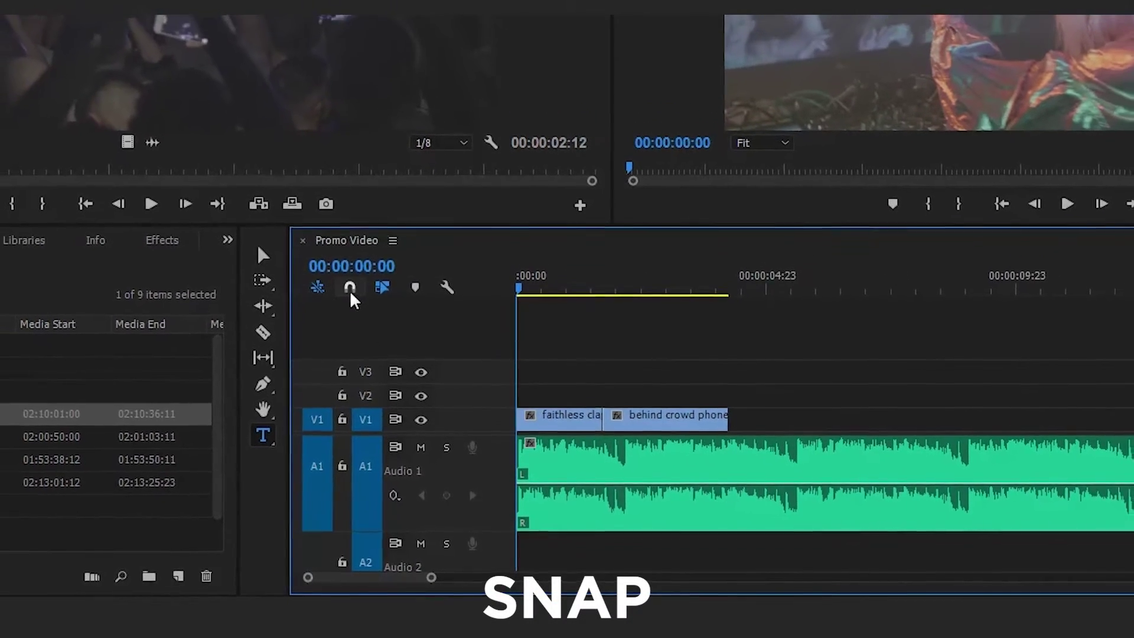
{"action": "left_click", "coordinate": [649, 420]}
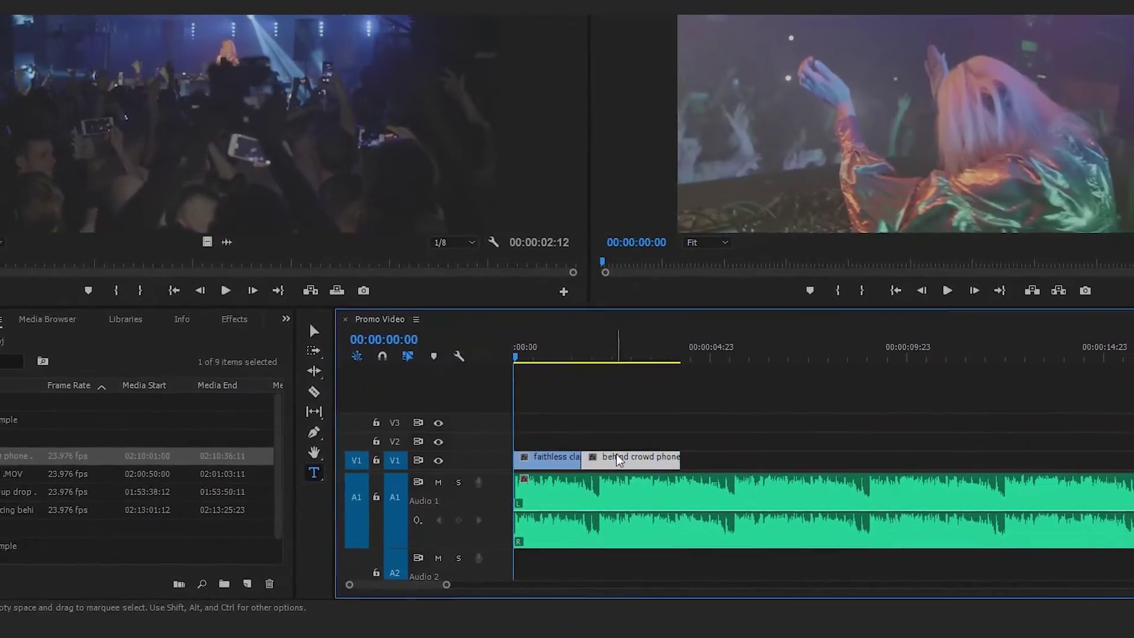
{"action": "left_click_drag", "start_coordinate": [617, 459], "coordinate": [607, 491]}
{"action": "key", "text": "Delete"}
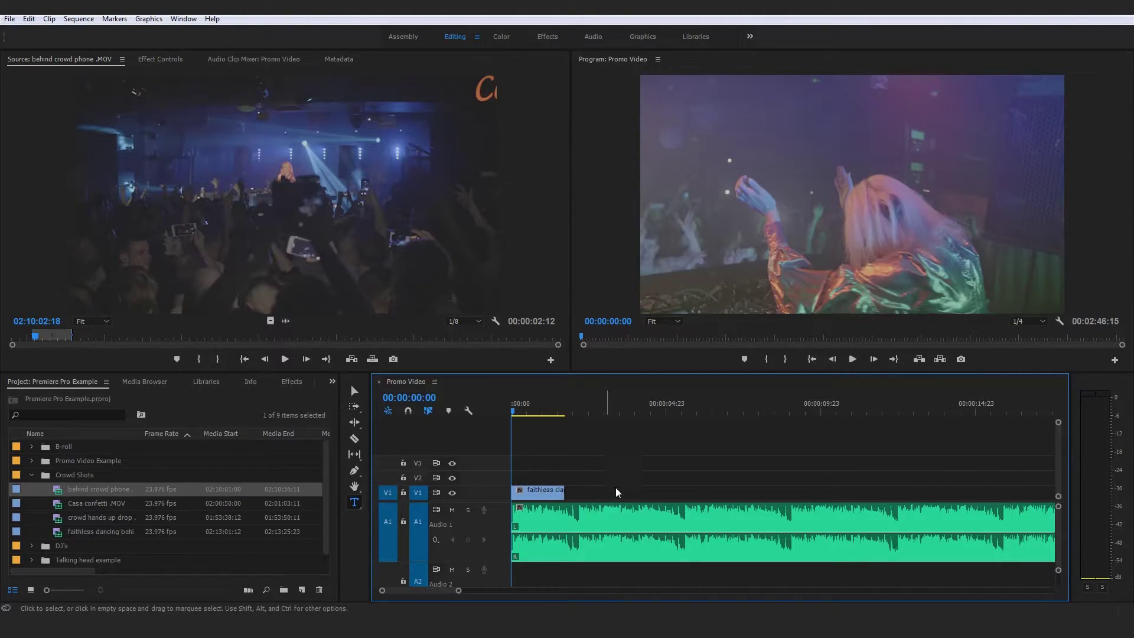
- Turn snapping on and try aligning the video of behind crowd phone .MOV on V2 with the end of faithless claping.MOV
{"action": "left_click", "coordinate": [408, 410]}
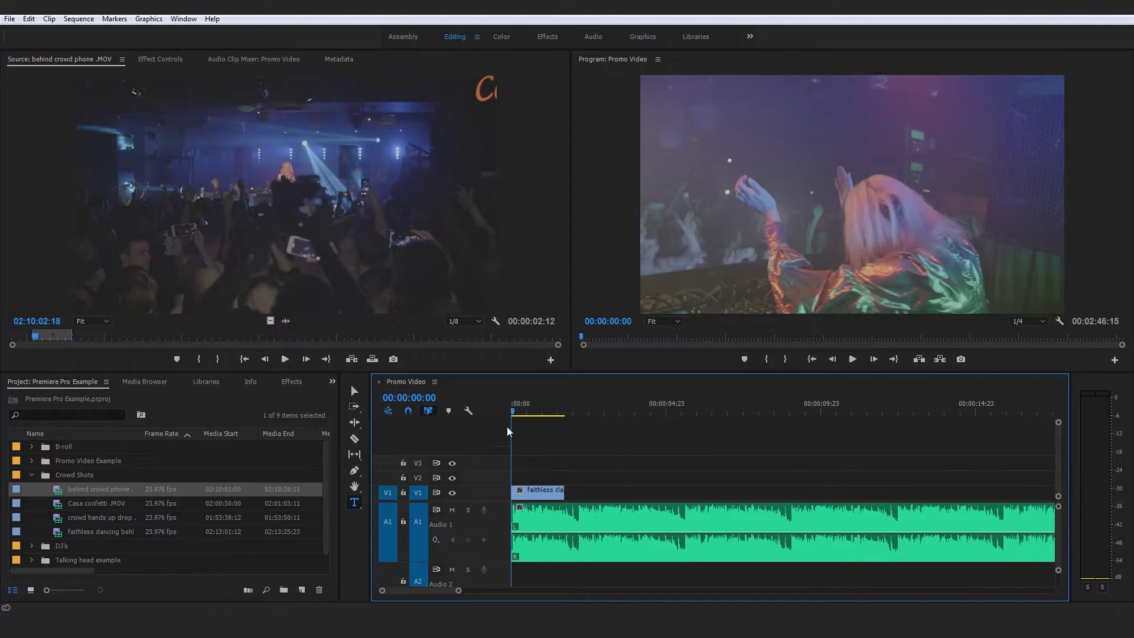
{"action": "left_click", "coordinate": [286, 333]}
{"action": "left_click_drag", "start_coordinate": [286, 333], "coordinate": [571, 437]}
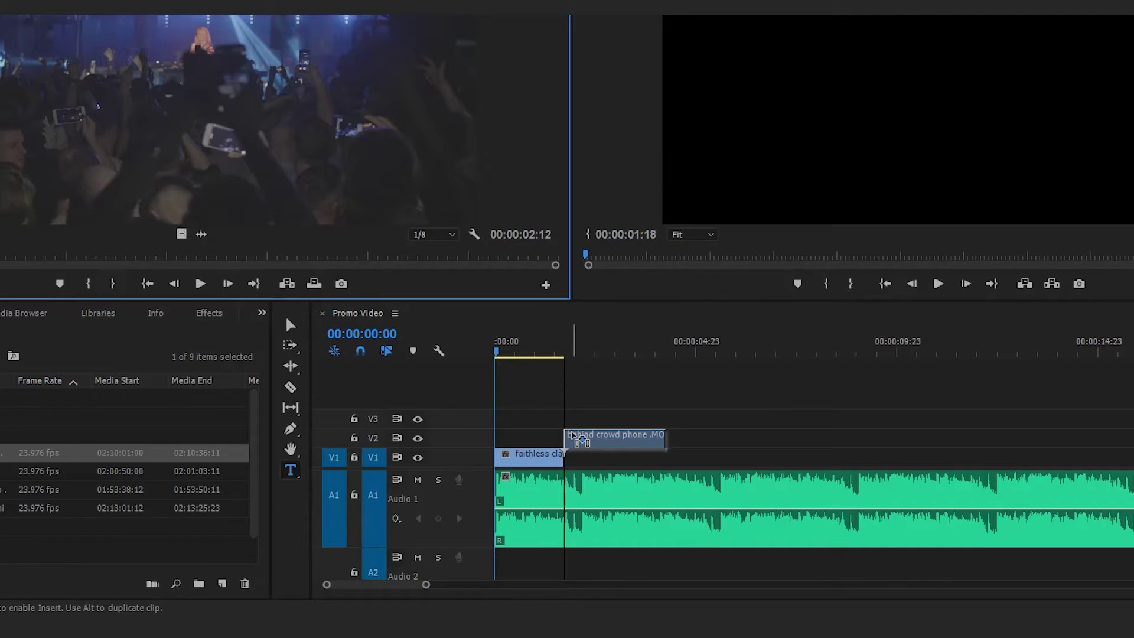
{"action": "left_click_drag", "start_coordinate": [572, 436], "coordinate": [322, 340]}
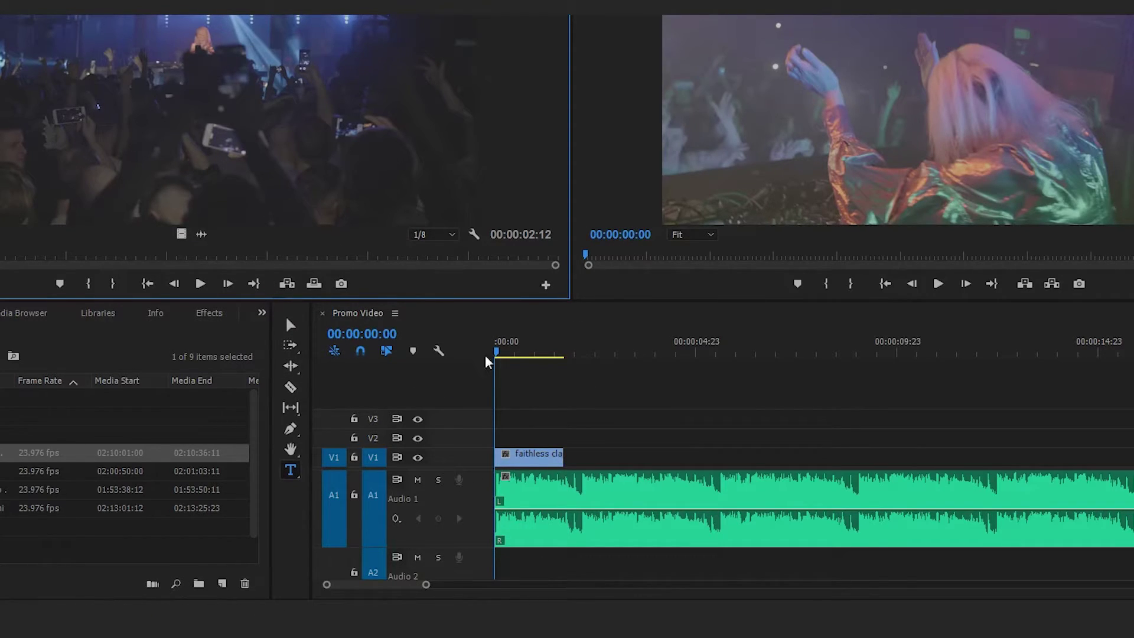
- Turn snapping off, try placing the behind crowd phone .MOV video near the end of the first clip, and delete it
{"action": "left_click", "coordinate": [360, 350]}
{"action": "left_click_drag", "start_coordinate": [181, 233], "coordinate": [566, 445]}
{"action": "left_click", "coordinate": [614, 446]}
{"action": "key", "text": "Delete"}
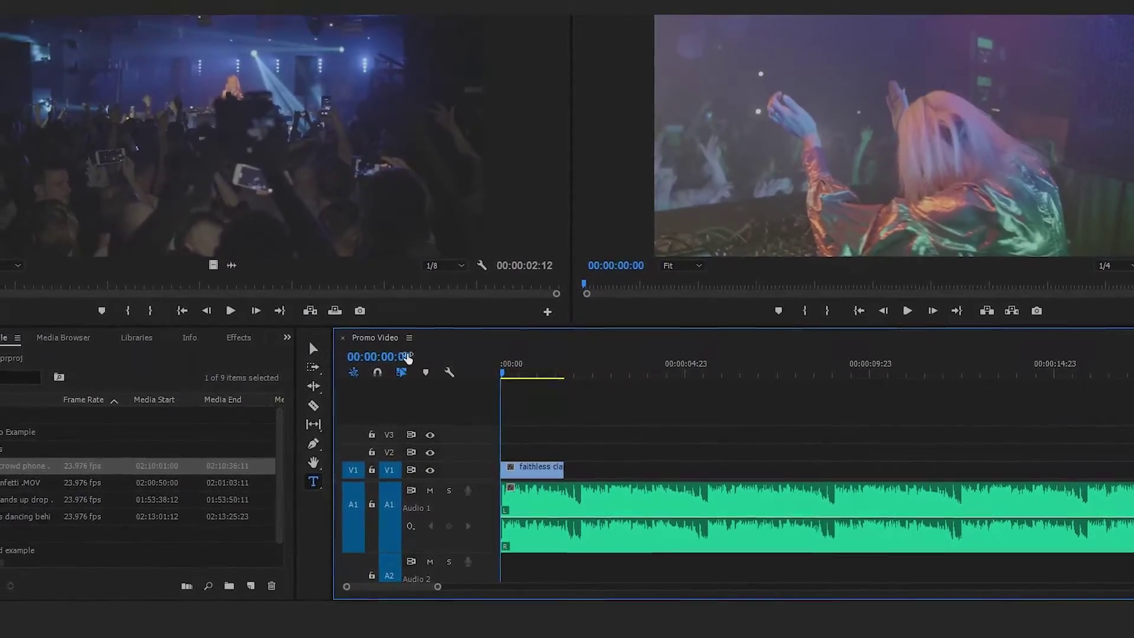
- Turn snapping back on and place only the video of behind crowd phone .MOV on V1 against the end of faithless claping.MOV
{"action": "left_click", "coordinate": [377, 373]}
{"action": "left_click_drag", "start_coordinate": [213, 265], "coordinate": [570, 495]}
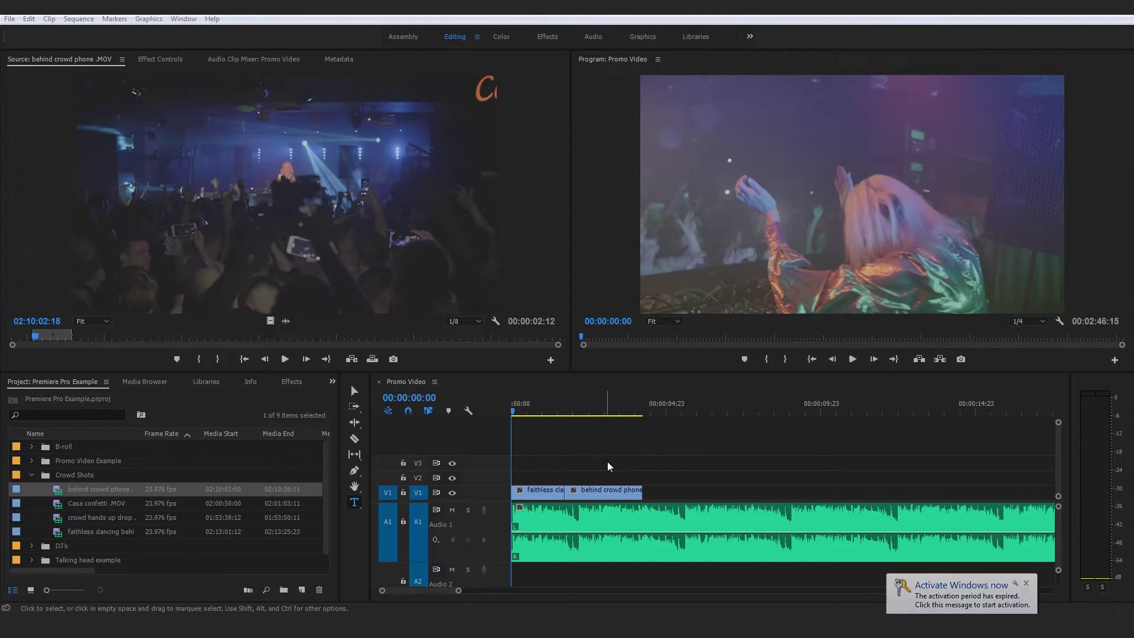
{"action": "left_click", "coordinate": [591, 456]}
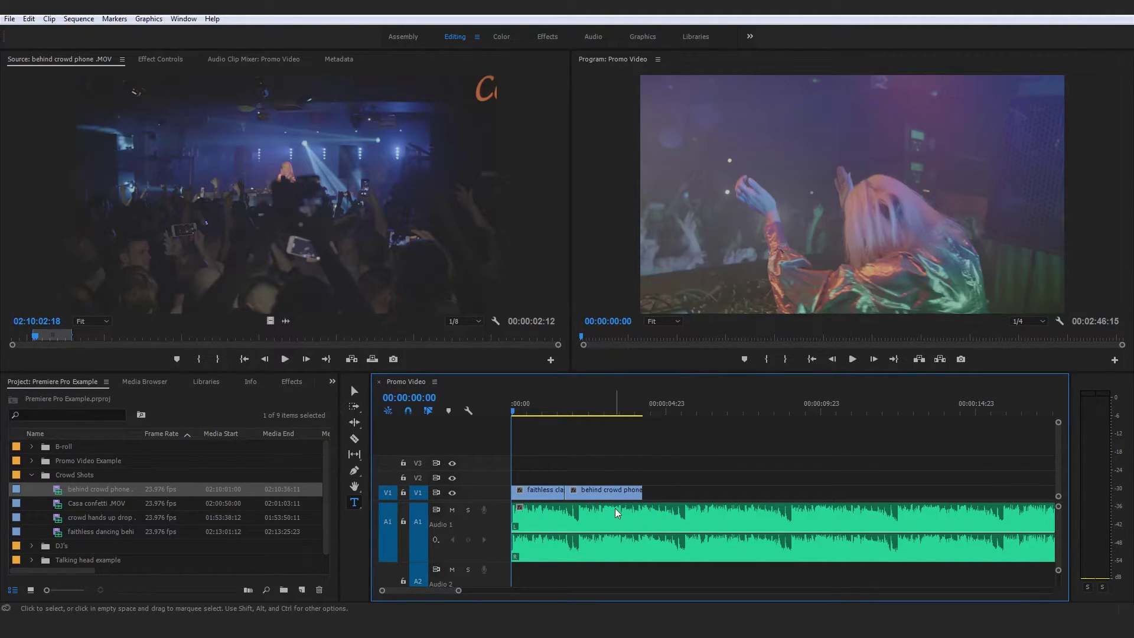
- Play the sequence to find the next beat and trim the end of behind crowd phone .MOV to 00:00:03:11
{"action": "key", "text": "space"}
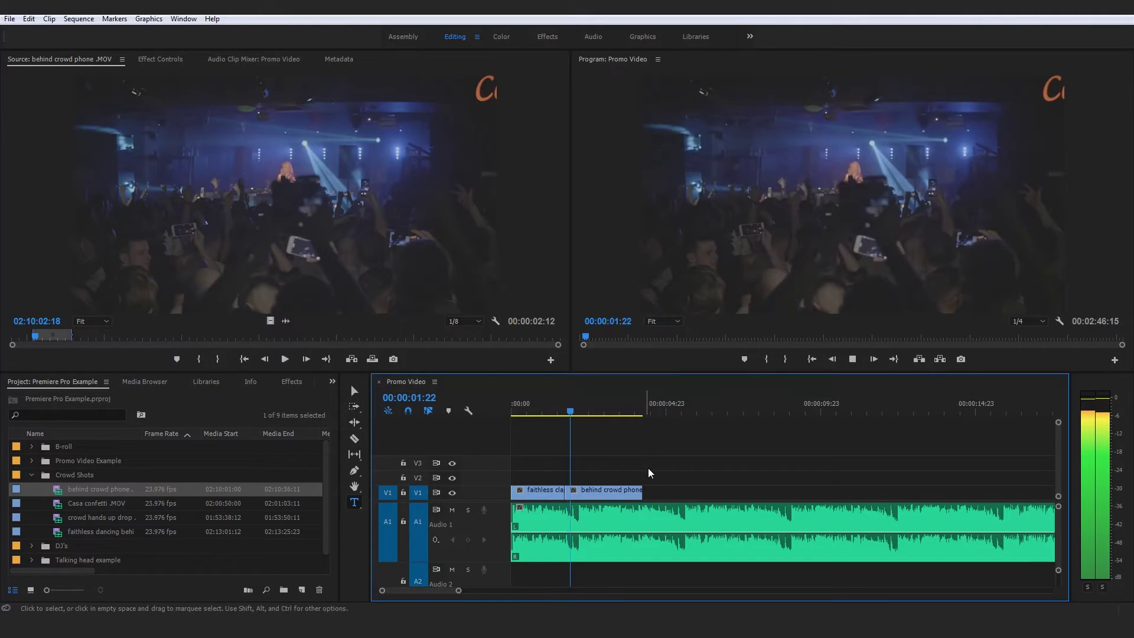
{"action": "key", "text": "space"}
{"action": "left_click", "coordinate": [618, 413]}
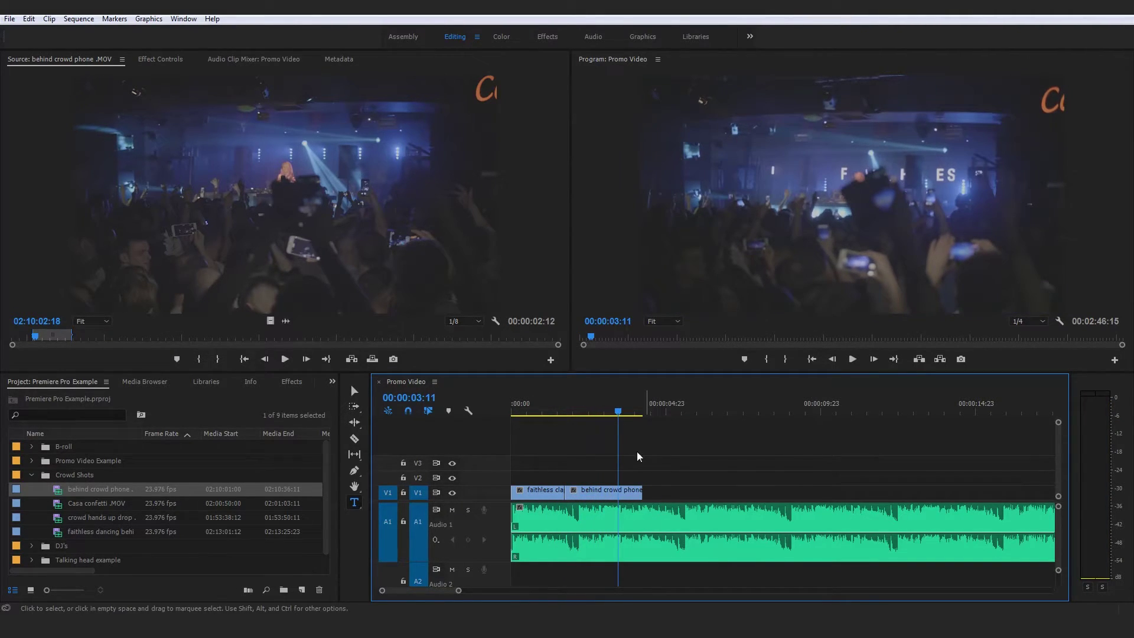
{"action": "left_click_drag", "start_coordinate": [641, 490], "coordinate": [618, 490]}
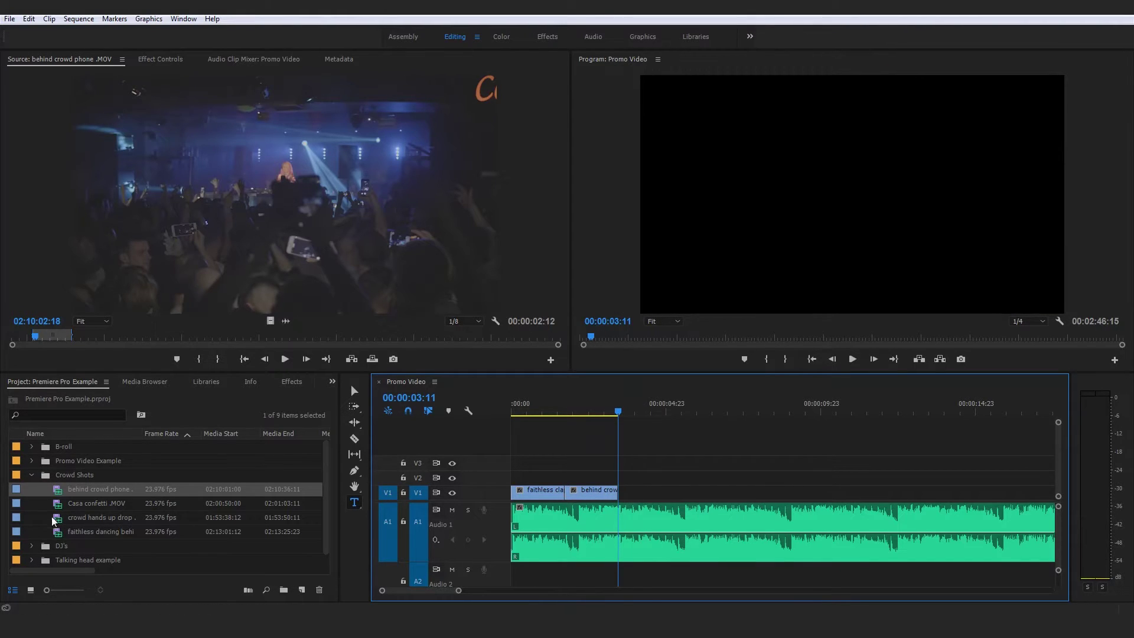
- Open beer neon light.MOV from the B-roll bin and place only its video, from the In point, on V1 after behind crowd phone .MOV
{"action": "left_click", "coordinate": [33, 478]}
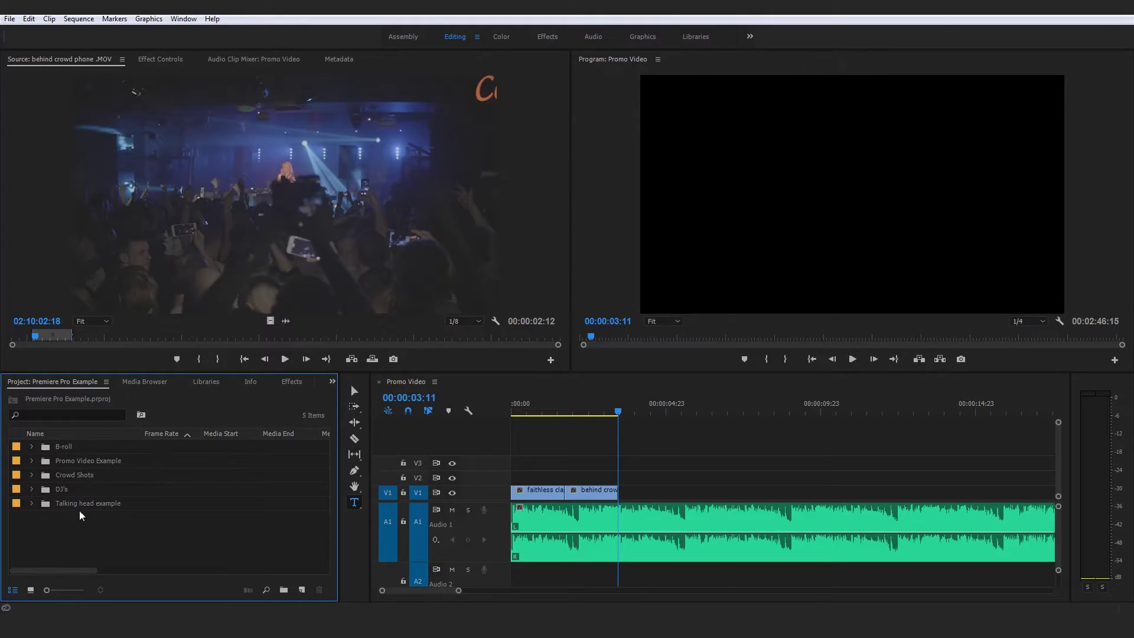
{"action": "left_click", "coordinate": [34, 447]}
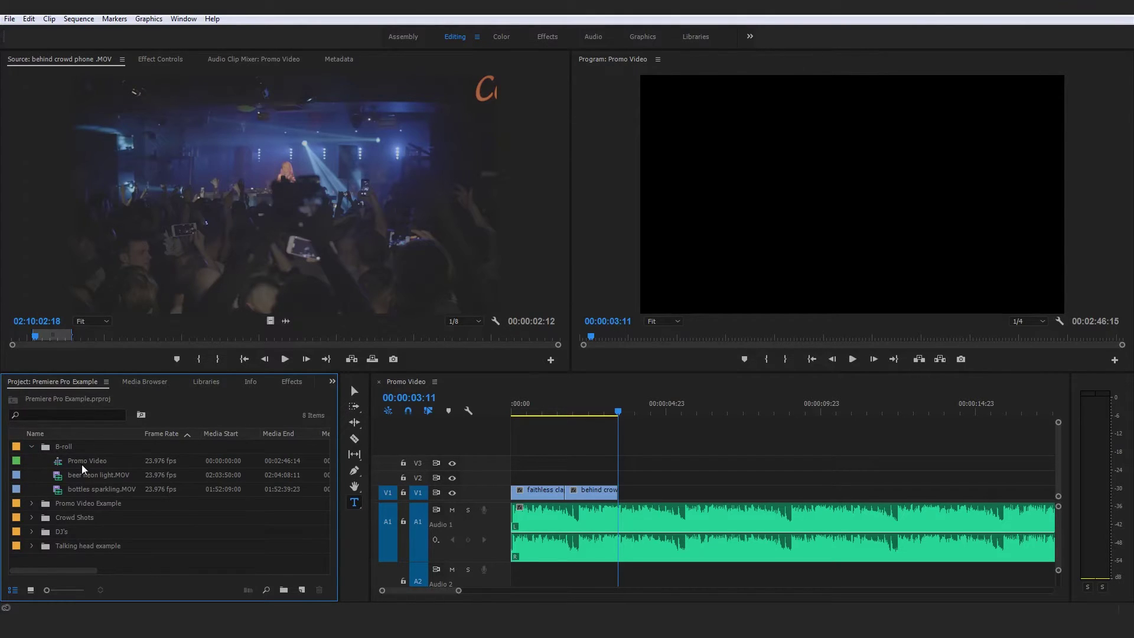
{"action": "left_click", "coordinate": [58, 479]}
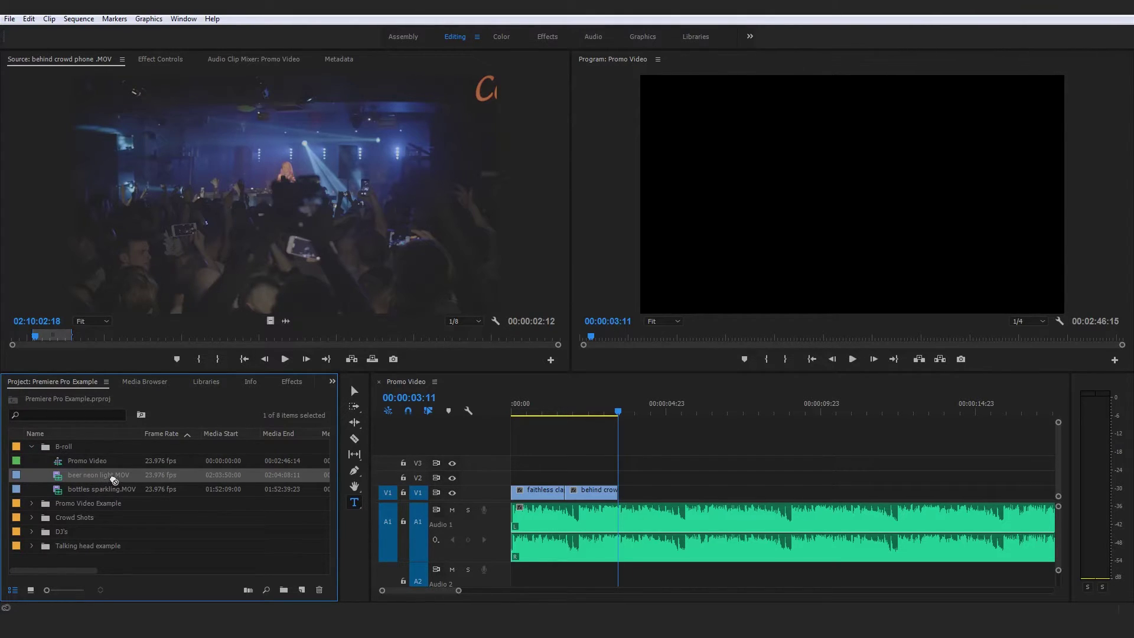
{"action": "double_click", "coordinate": [59, 475]}
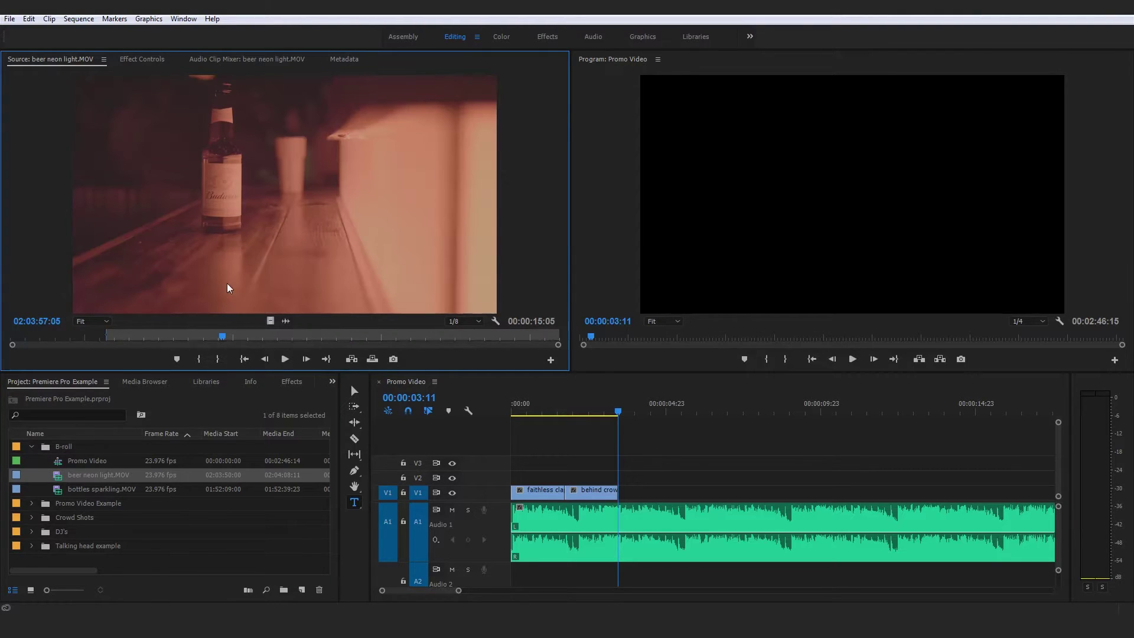
{"action": "left_click", "coordinate": [242, 358]}
{"action": "left_click_drag", "start_coordinate": [270, 321], "coordinate": [627, 497]}
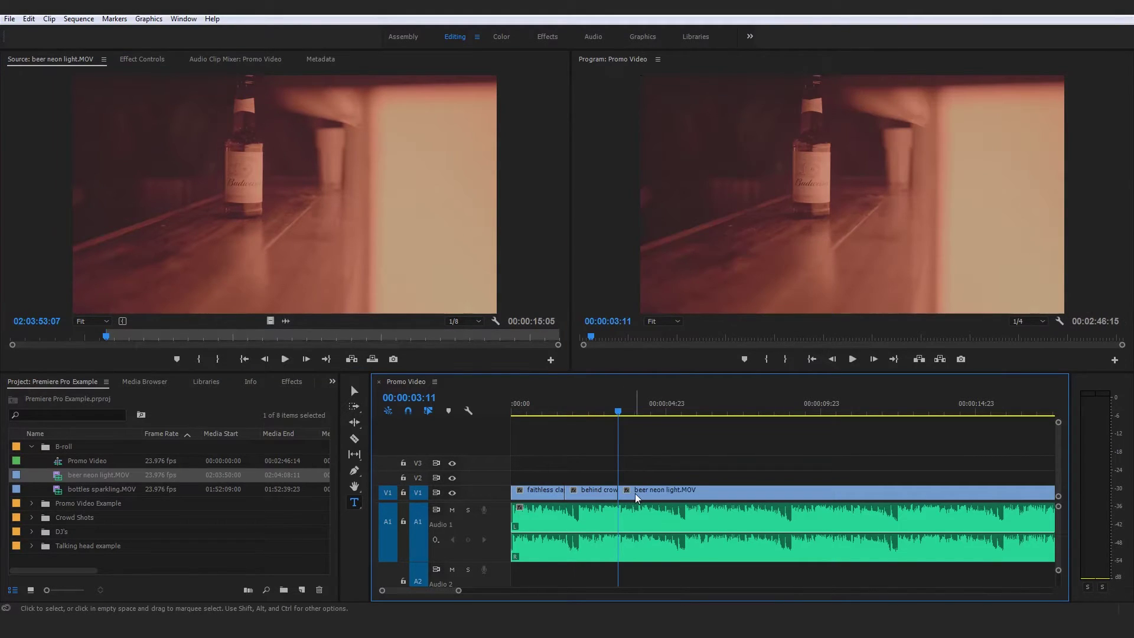
- Play on to the next beat and trim the end of beer neon light.MOV on V1 to 00:00:05:04
{"action": "key", "text": "space"}
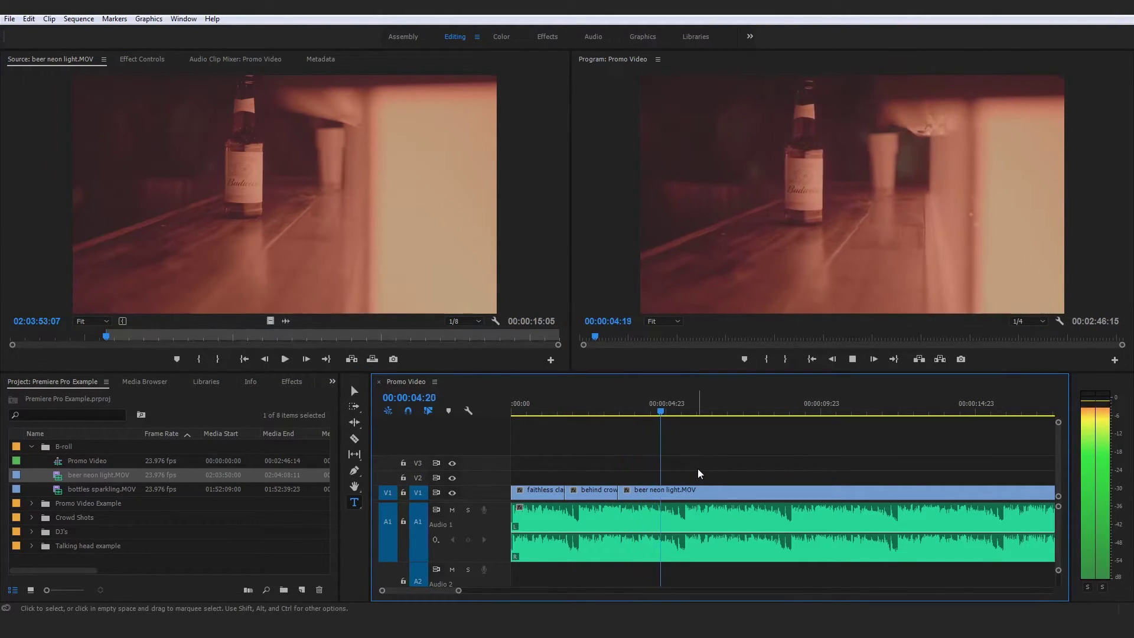
{"action": "key", "text": "space"}
{"action": "left_click", "coordinate": [671, 410]}
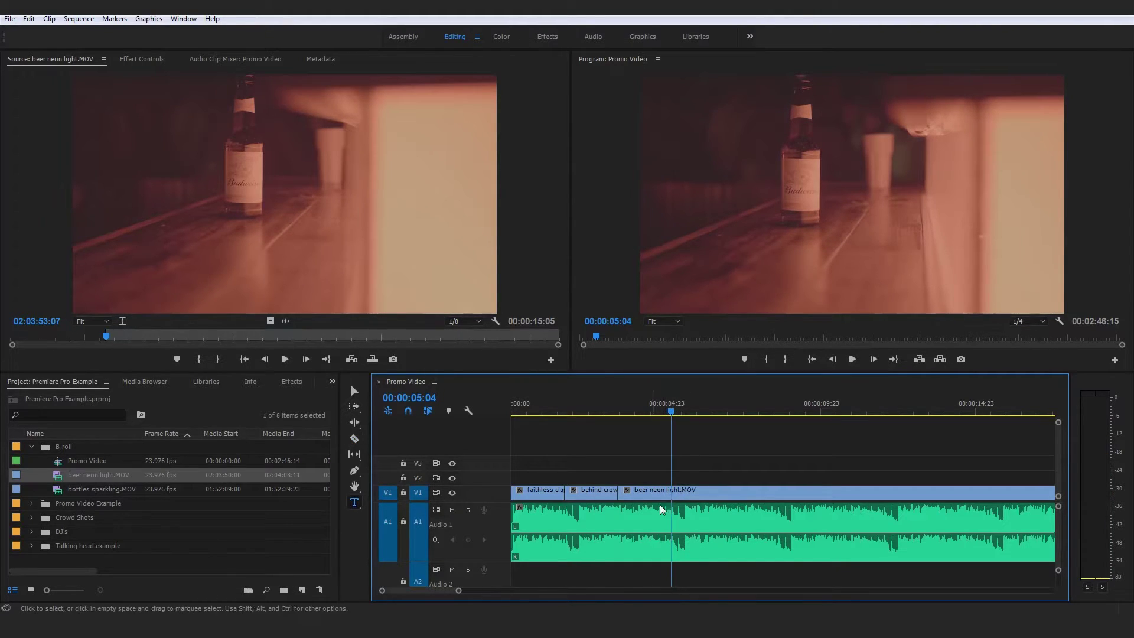
{"action": "left_click_drag", "start_coordinate": [456, 590], "coordinate": [501, 590]}
{"action": "left_click_drag", "start_coordinate": [782, 493], "coordinate": [586, 499]}
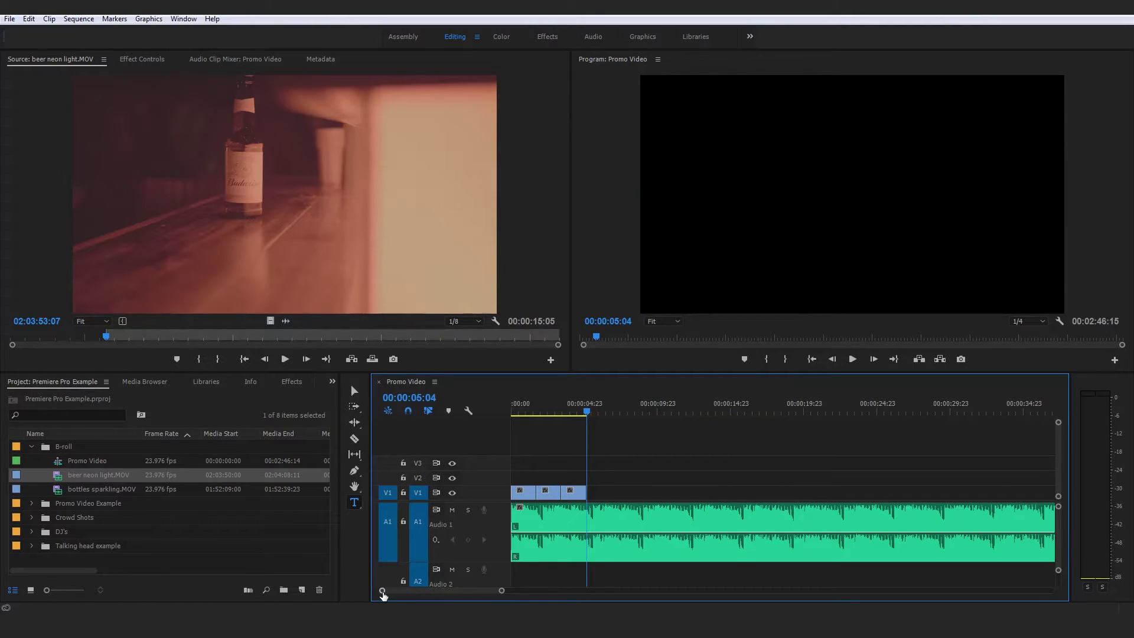
- Open DJs hugging.MOV from the DJ's bin and place only its video, from the In point, on V1 after beer neon light.MOV
{"action": "key", "text": "="}
{"action": "key", "text": "="}
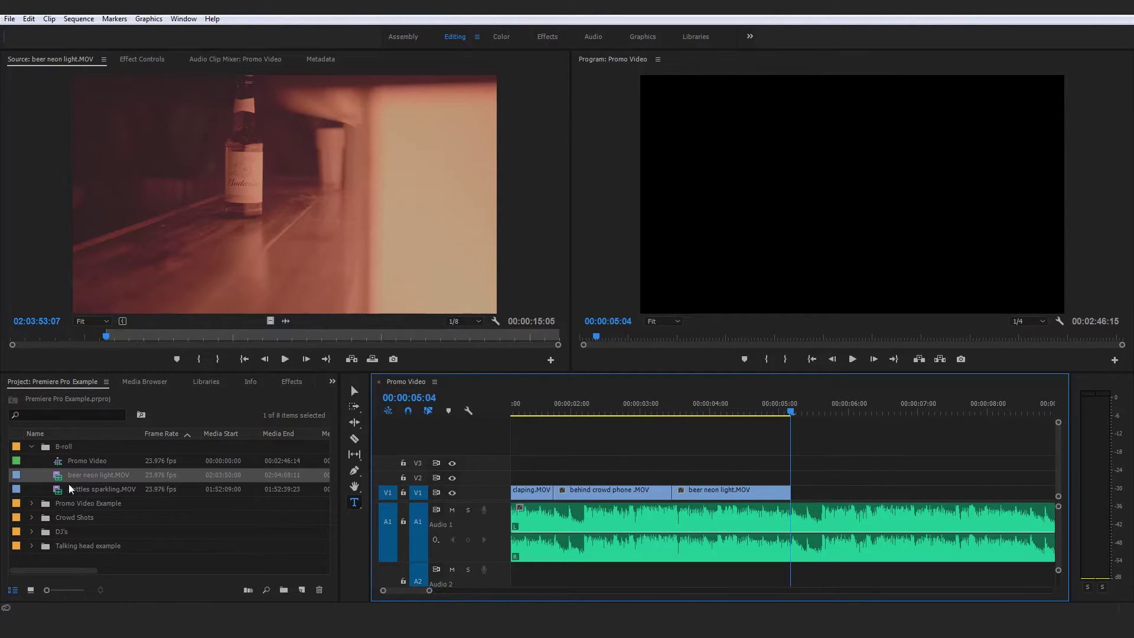
{"action": "left_click", "coordinate": [32, 446]}
{"action": "left_click", "coordinate": [32, 488]}
{"action": "scroll", "coordinate": [132, 526], "scroll_direction": "down", "scroll_amount": 2}
{"action": "left_click", "coordinate": [65, 530]}
{"action": "double_click", "coordinate": [62, 529]}
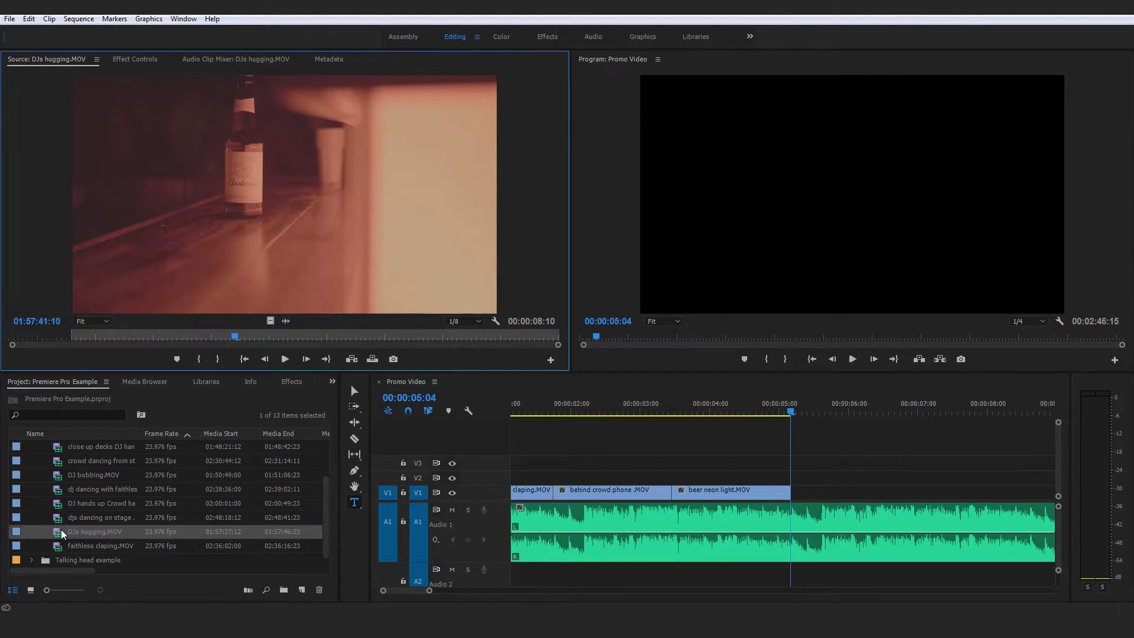
{"action": "key", "text": "shift+i"}
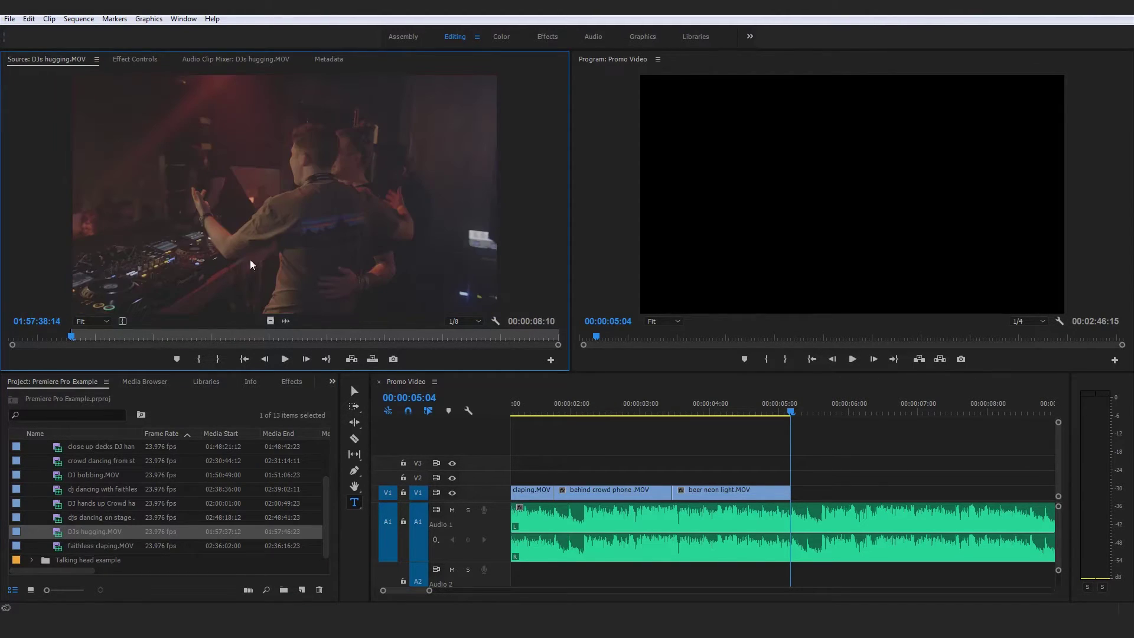
{"action": "left_click_drag", "start_coordinate": [270, 321], "coordinate": [796, 503]}
- Play the sequence to find the next beat and trim the end of DJs hugging.MOV on V1 to 00:00:06:21
{"action": "left_click_drag", "start_coordinate": [428, 590], "coordinate": [483, 590]}
{"action": "key", "text": "space"}
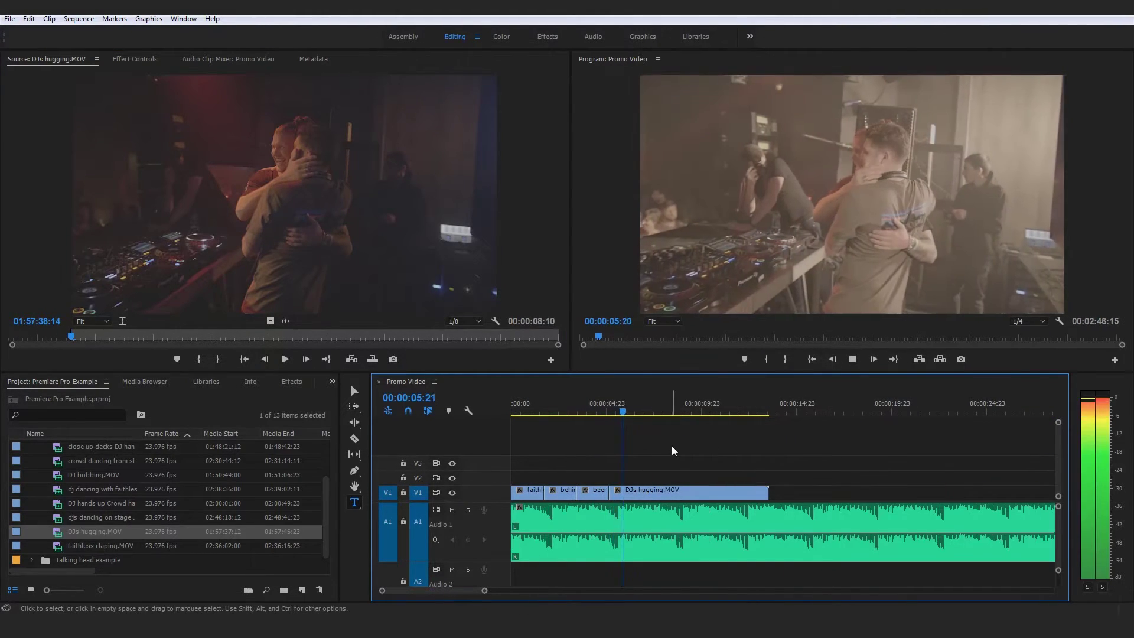
{"action": "key", "text": "space"}
{"action": "left_click_drag", "start_coordinate": [644, 413], "coordinate": [608, 423]}
{"action": "key", "text": "space"}
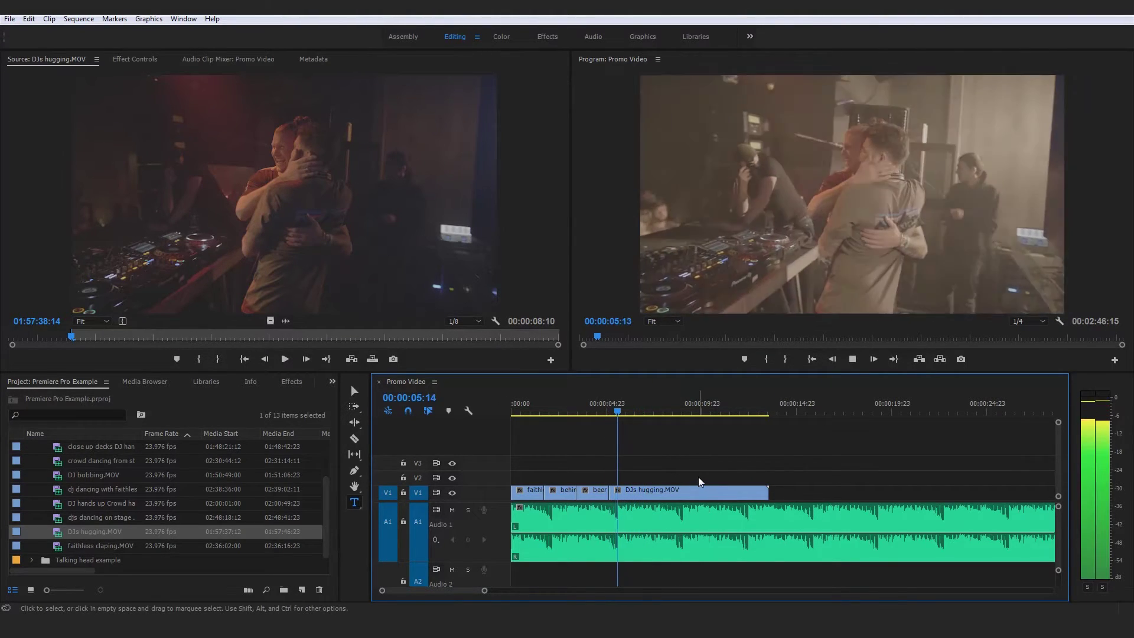
{"action": "key", "text": "space"}
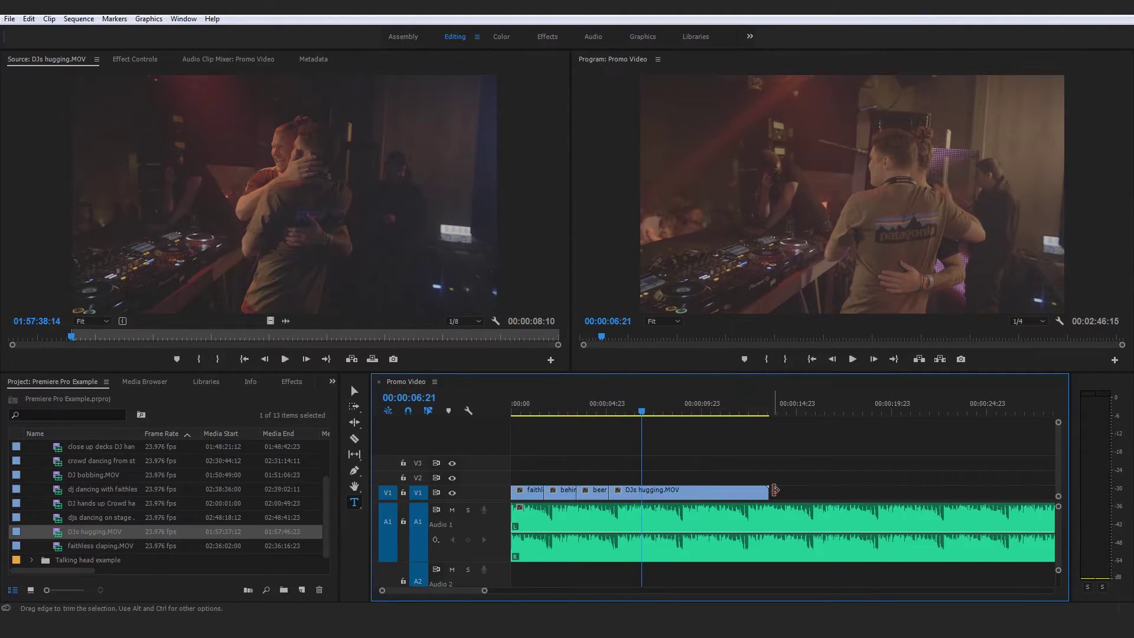
{"action": "left_click_drag", "start_coordinate": [768, 491], "coordinate": [641, 492]}
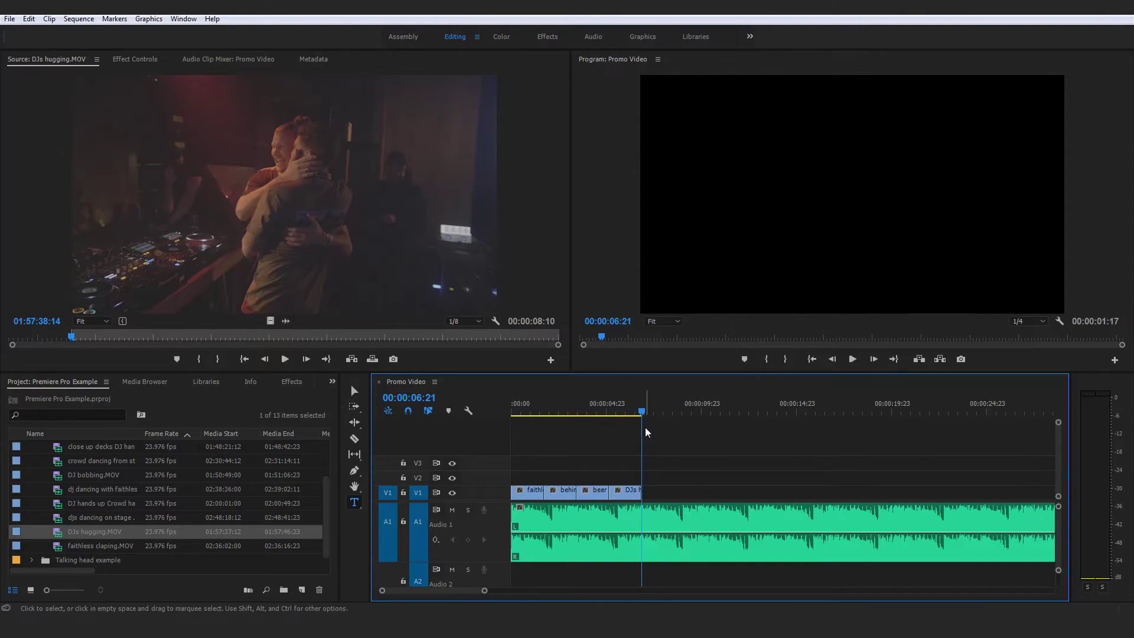
- Collapse the DJ's bin and play the sequence twice from the start to check the cuts against the beat
{"action": "scroll", "coordinate": [89, 502], "scroll_direction": "up", "scroll_amount": 2}
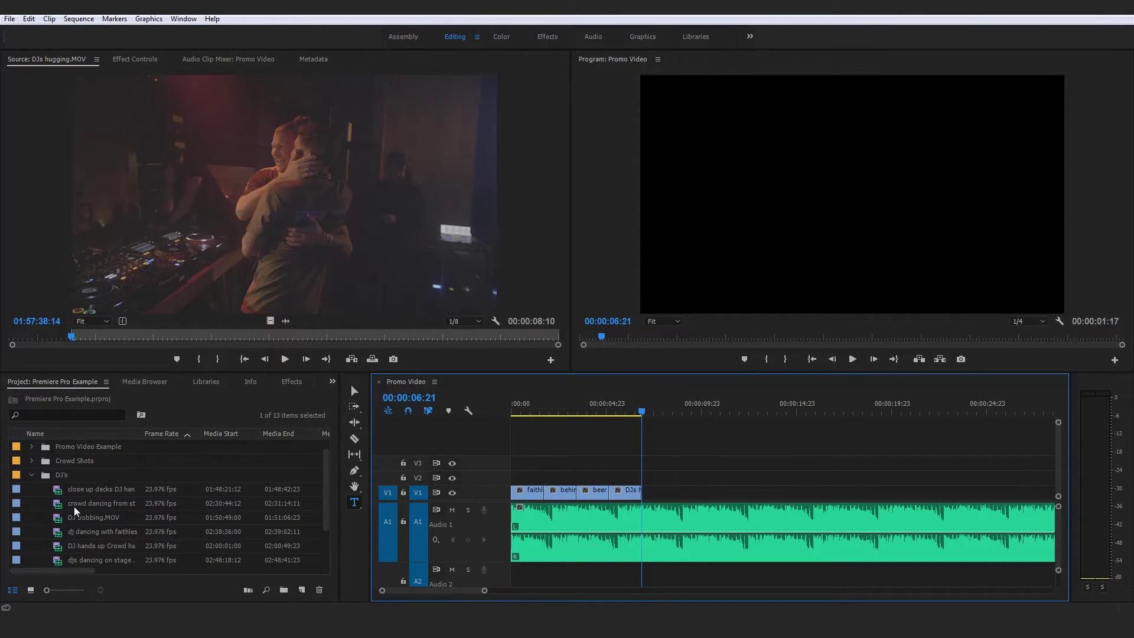
{"action": "left_click", "coordinate": [32, 474]}
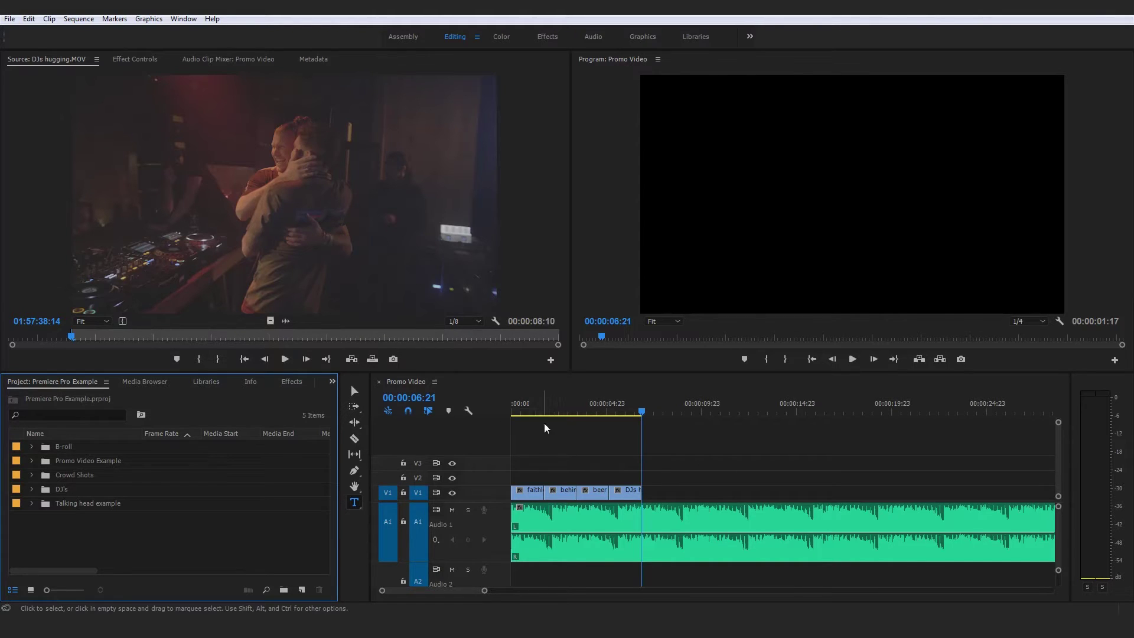
{"action": "left_click_drag", "start_coordinate": [540, 409], "coordinate": [462, 420]}
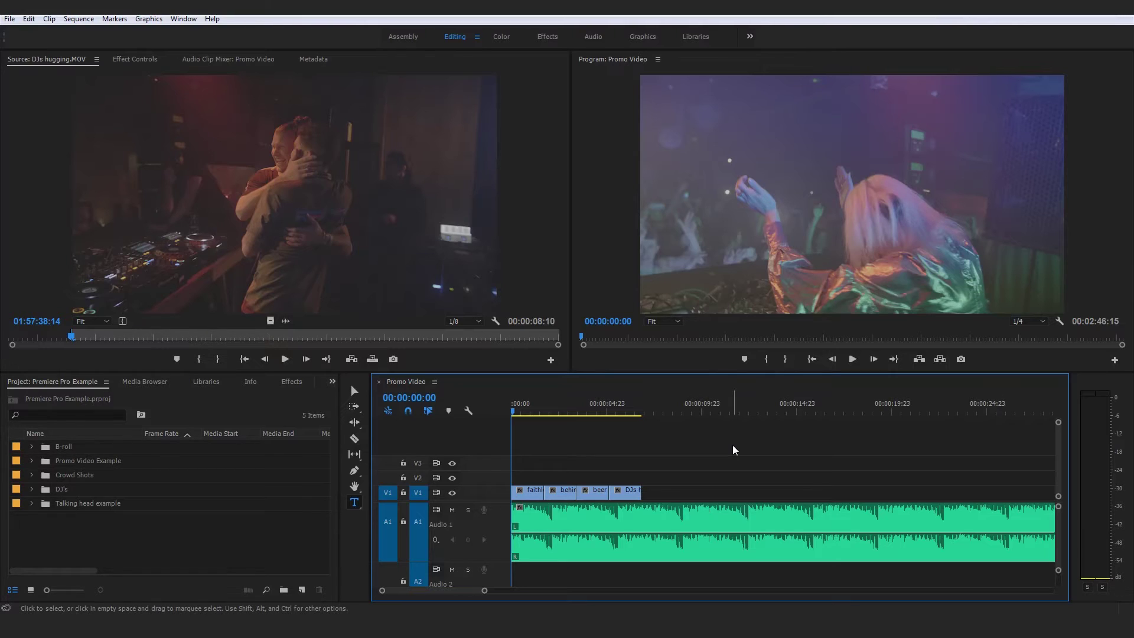
{"action": "key", "text": "space"}
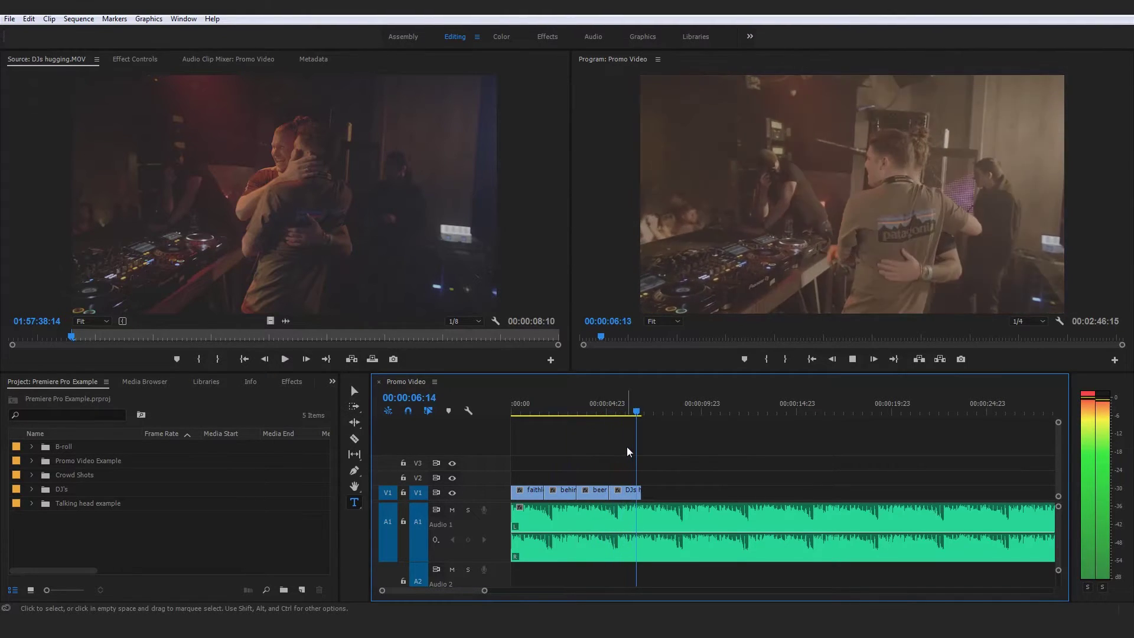
{"action": "key", "text": "space"}
{"action": "key", "text": "Home"}
{"action": "key", "text": "space"}
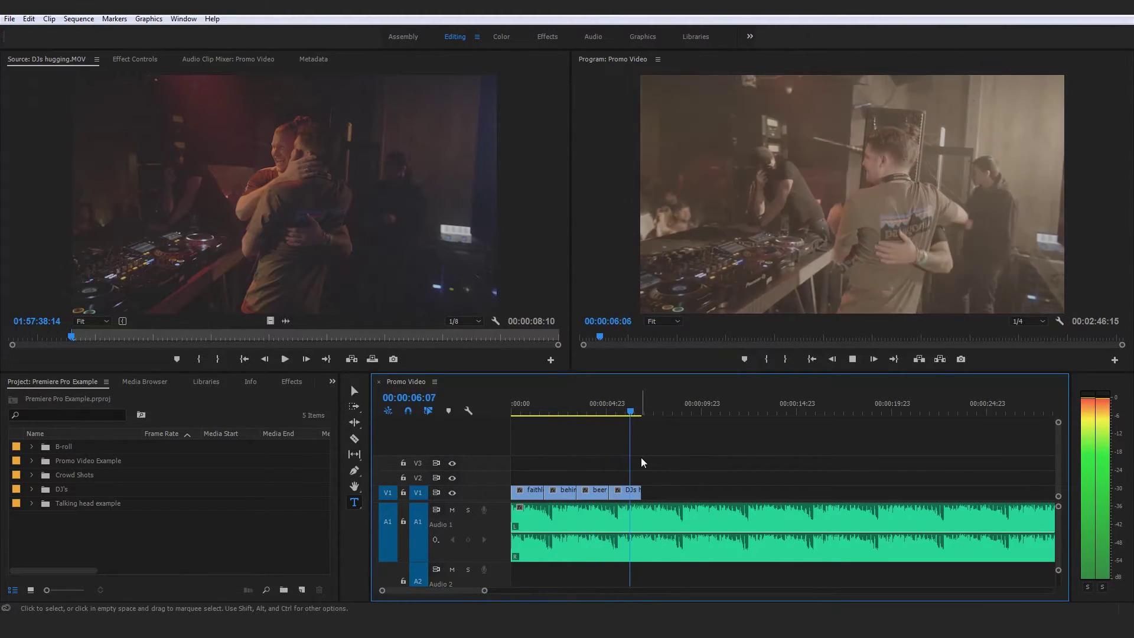
{"action": "key", "text": "space"}
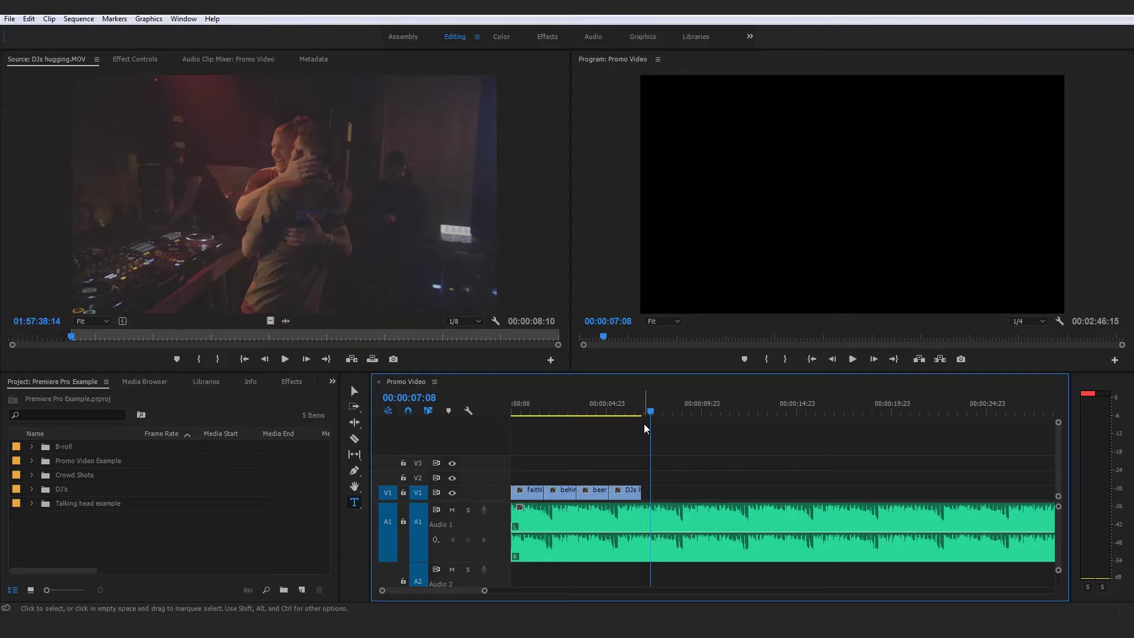
- Open Casa confetti .MOV from the Crowd Shots bin and place only its video, from the In point, on V1 after DJs hugging.MOV
{"action": "left_click_drag", "start_coordinate": [650, 412], "coordinate": [728, 415]}
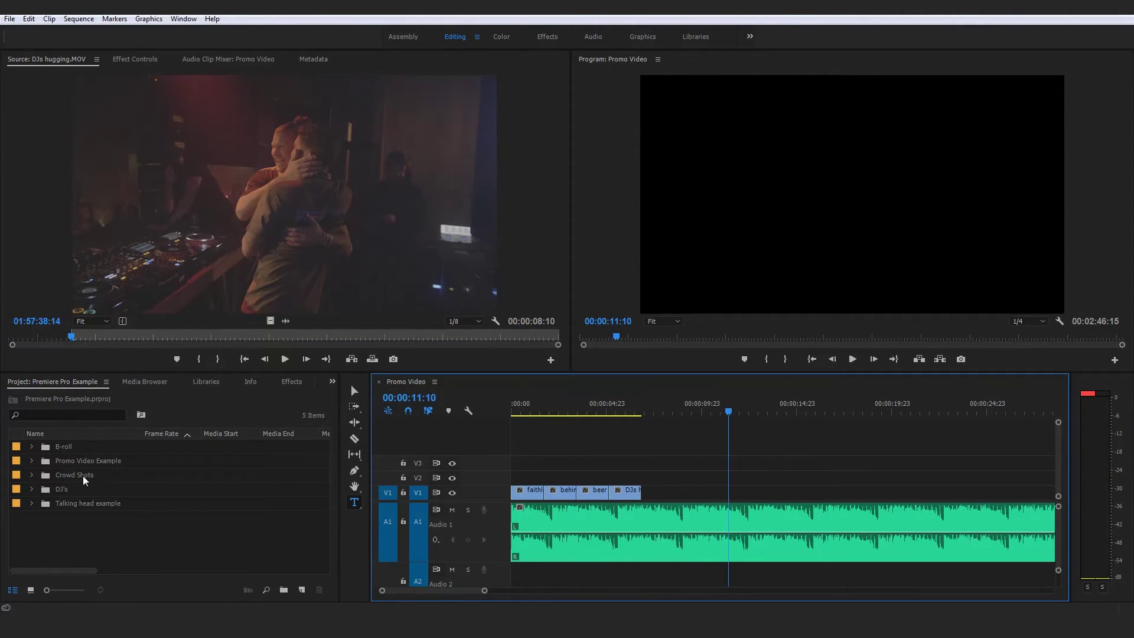
{"action": "left_click", "coordinate": [32, 475]}
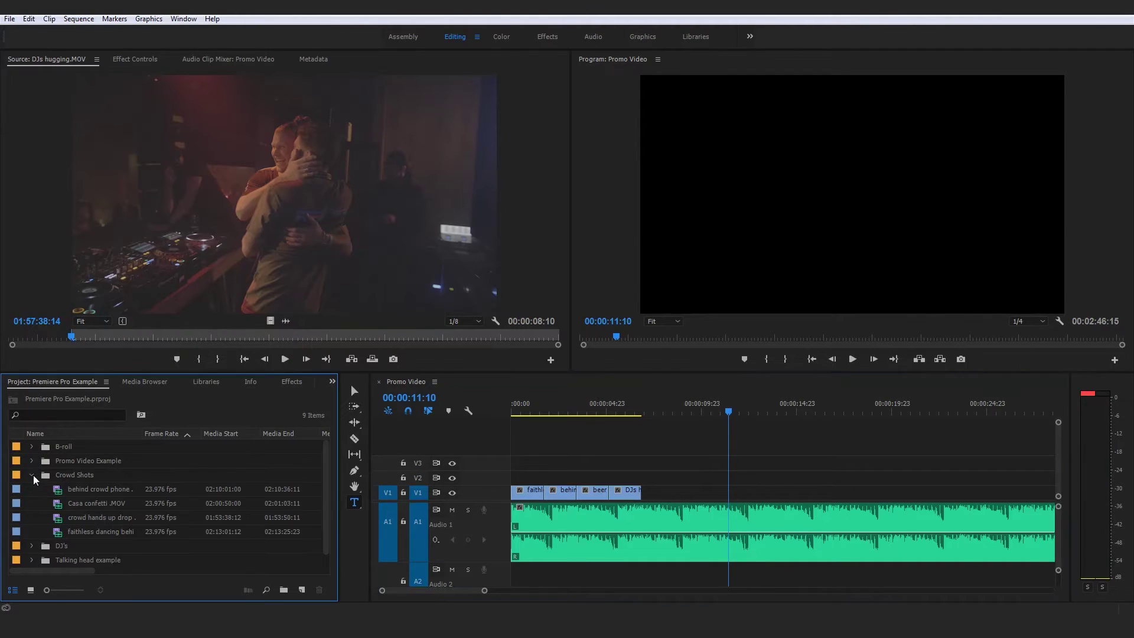
{"action": "left_click_drag", "start_coordinate": [61, 506], "coordinate": [274, 206]}
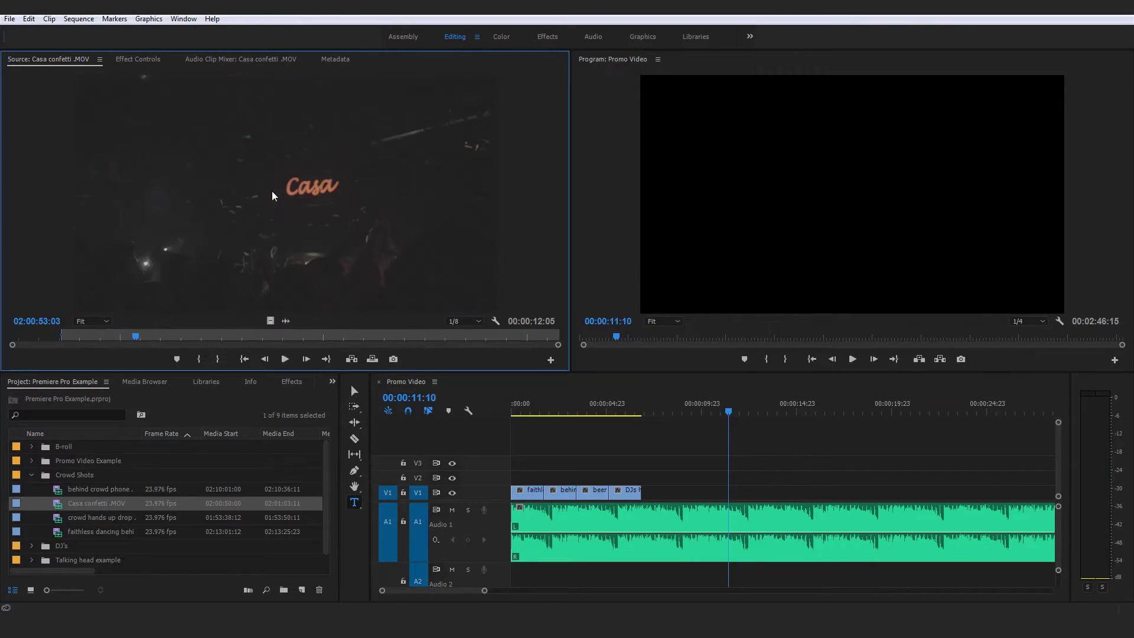
{"action": "key", "text": "shift+i"}
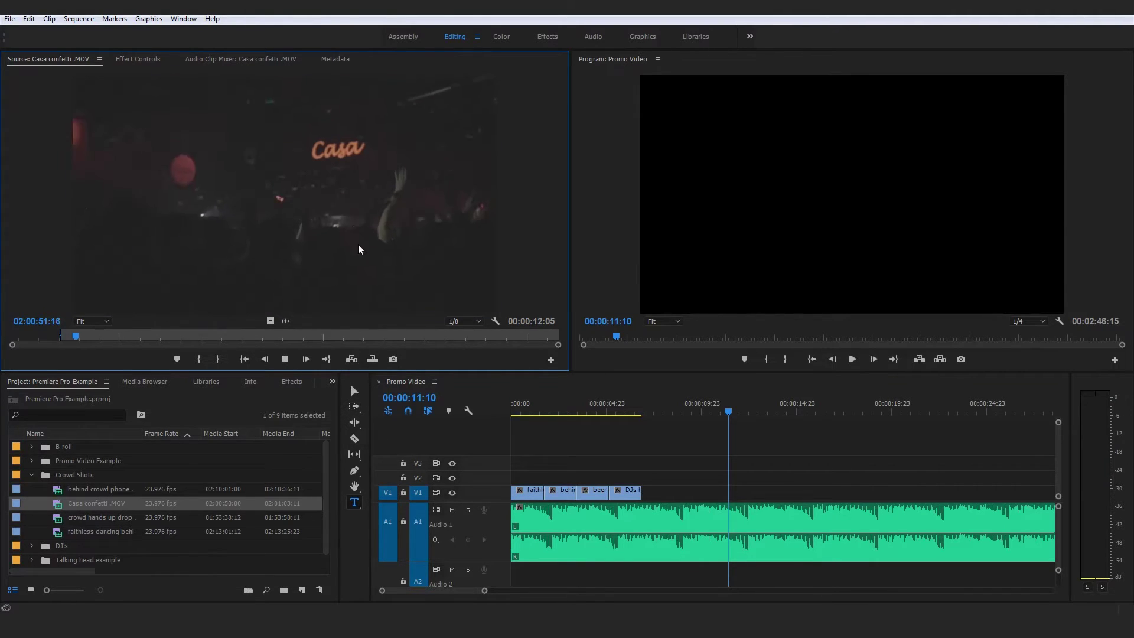
{"action": "left_click_drag", "start_coordinate": [270, 321], "coordinate": [463, 371]}
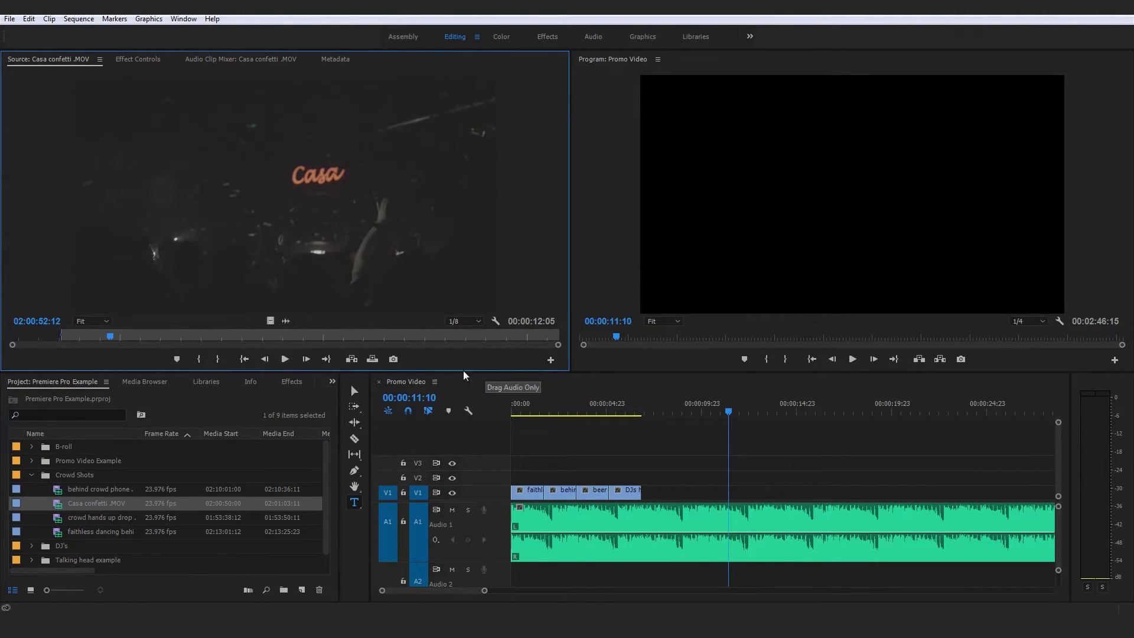
{"action": "left_click_drag", "start_coordinate": [271, 320], "coordinate": [643, 489]}
- Play through the new cut to find the beat and trim the end of Casa confetti .MOV on V1 to 00:00:10:08
{"action": "left_click", "coordinate": [631, 417]}
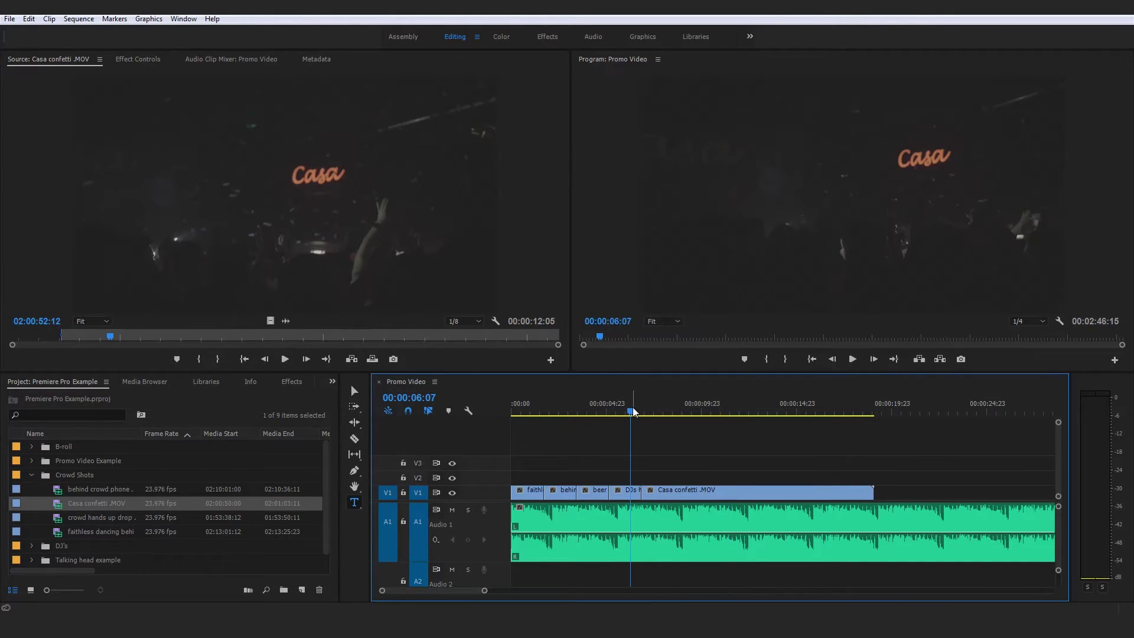
{"action": "key", "text": "space"}
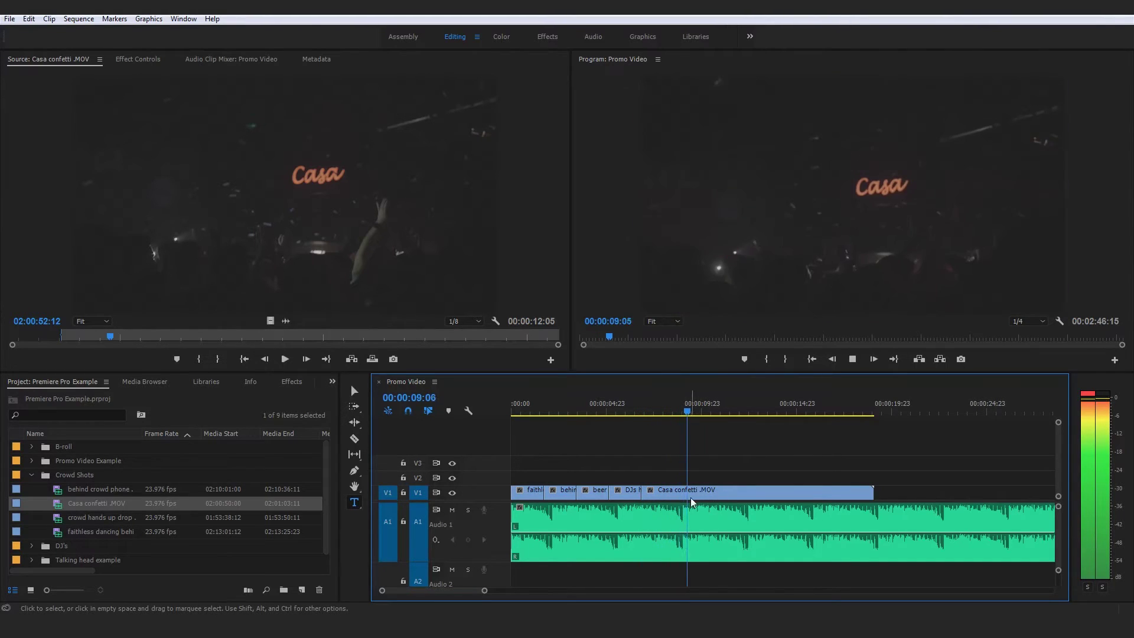
{"action": "key", "text": "space"}
{"action": "left_click", "coordinate": [627, 414]}
{"action": "left_click", "coordinate": [691, 489]}
{"action": "left_click", "coordinate": [759, 470]}
{"action": "key", "text": "space"}
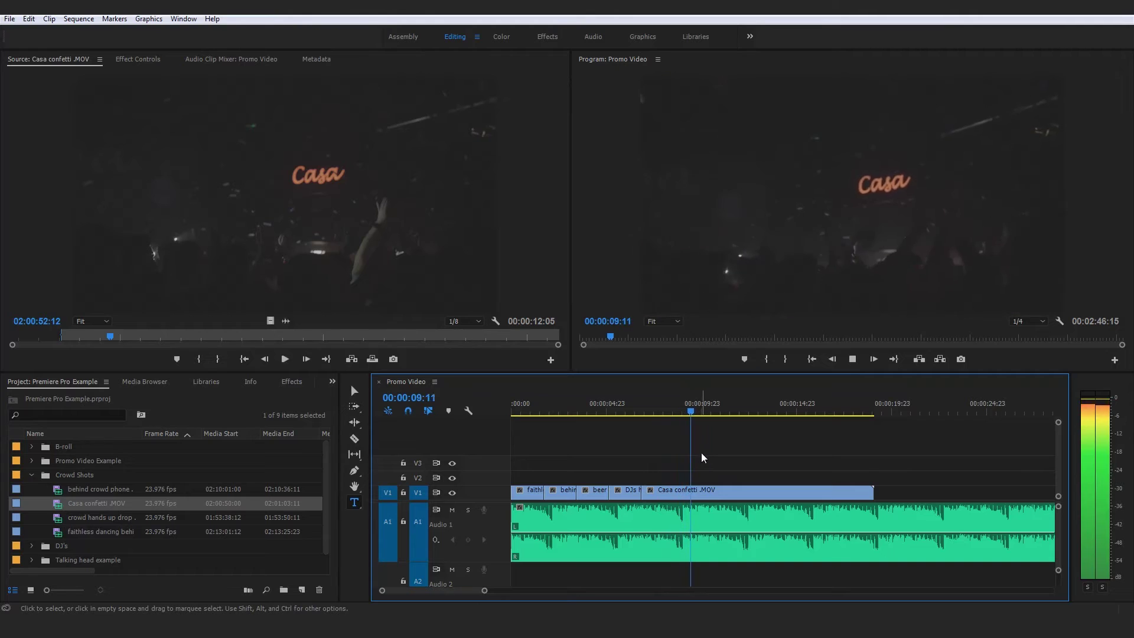
{"action": "key", "text": "space"}
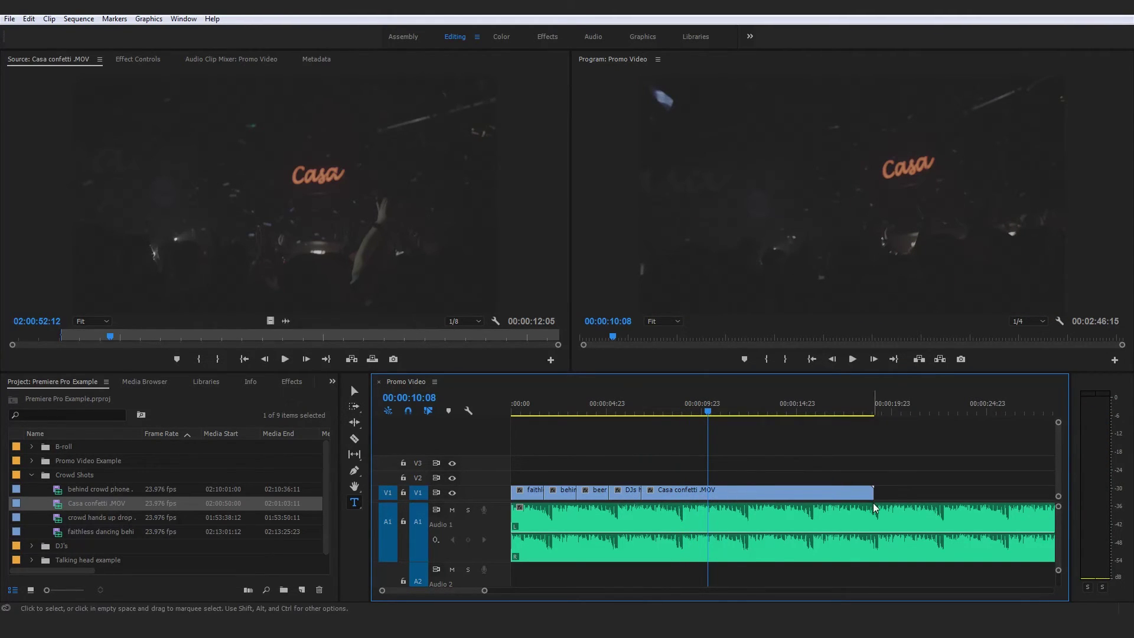
{"action": "left_click_drag", "start_coordinate": [872, 495], "coordinate": [708, 494]}
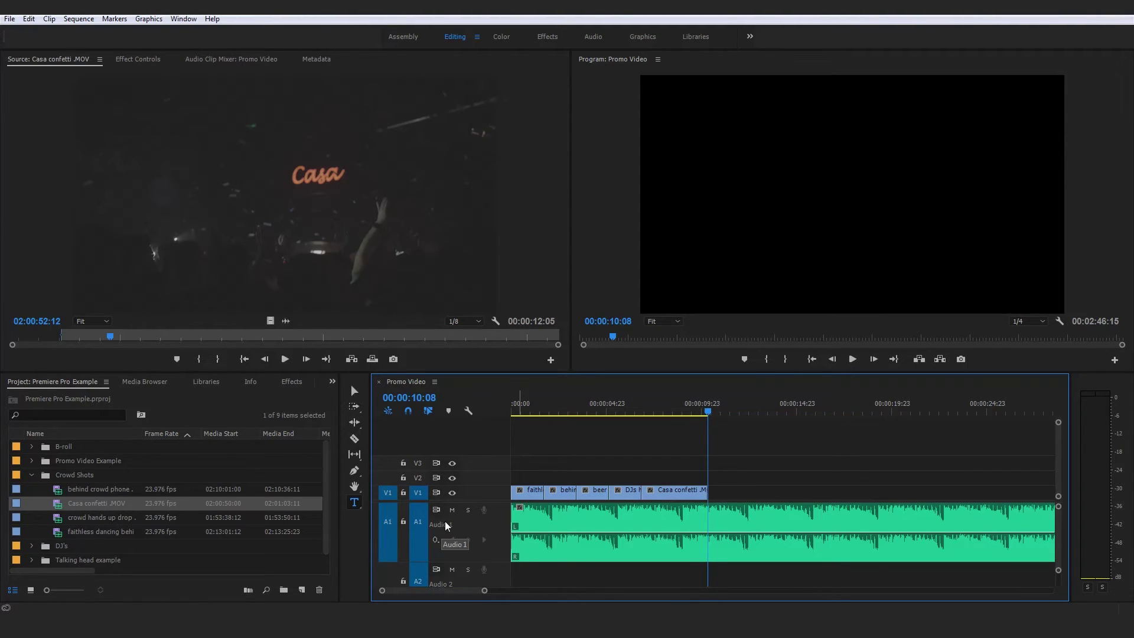
- Open djs dancing on stage .MOV from the DJ's bin and place only its video on V1 against the end of Casa confetti .MOV
{"action": "left_click", "coordinate": [31, 474]}
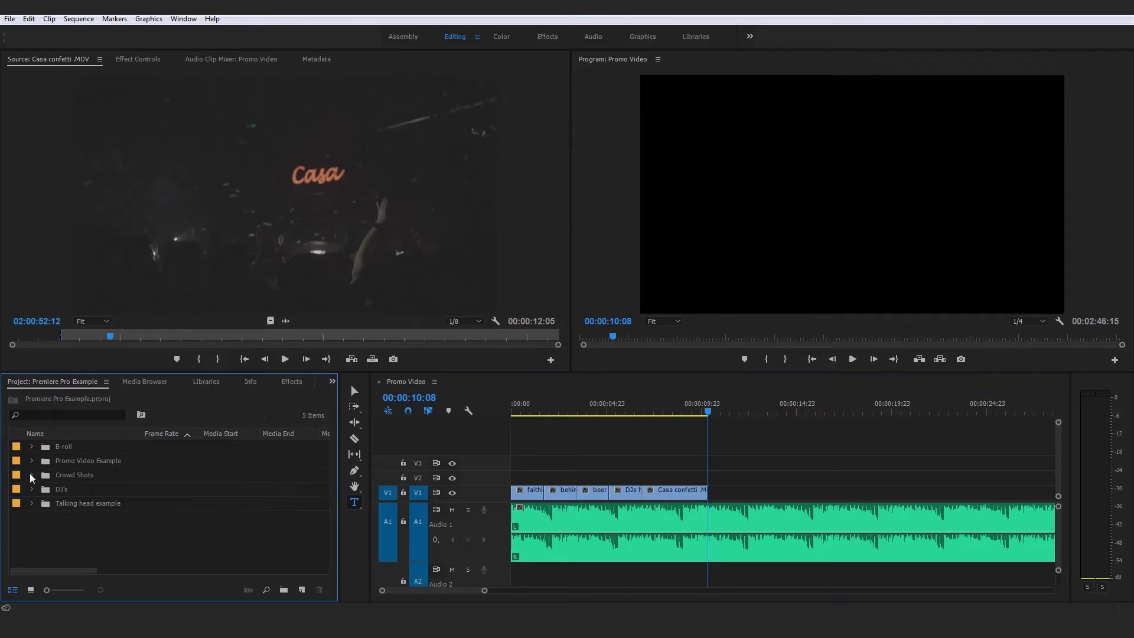
{"action": "left_click", "coordinate": [33, 487]}
{"action": "scroll", "coordinate": [55, 531], "scroll_direction": "down", "scroll_amount": 2}
{"action": "double_click", "coordinate": [62, 519]}
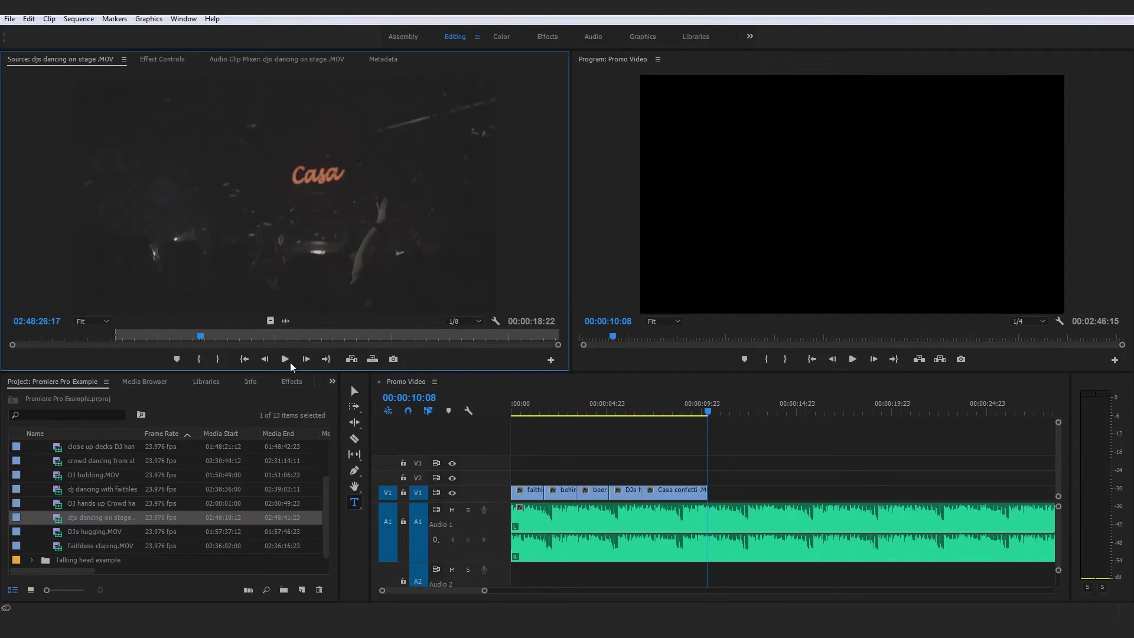
{"action": "left_click_drag", "start_coordinate": [275, 320], "coordinate": [735, 490]}
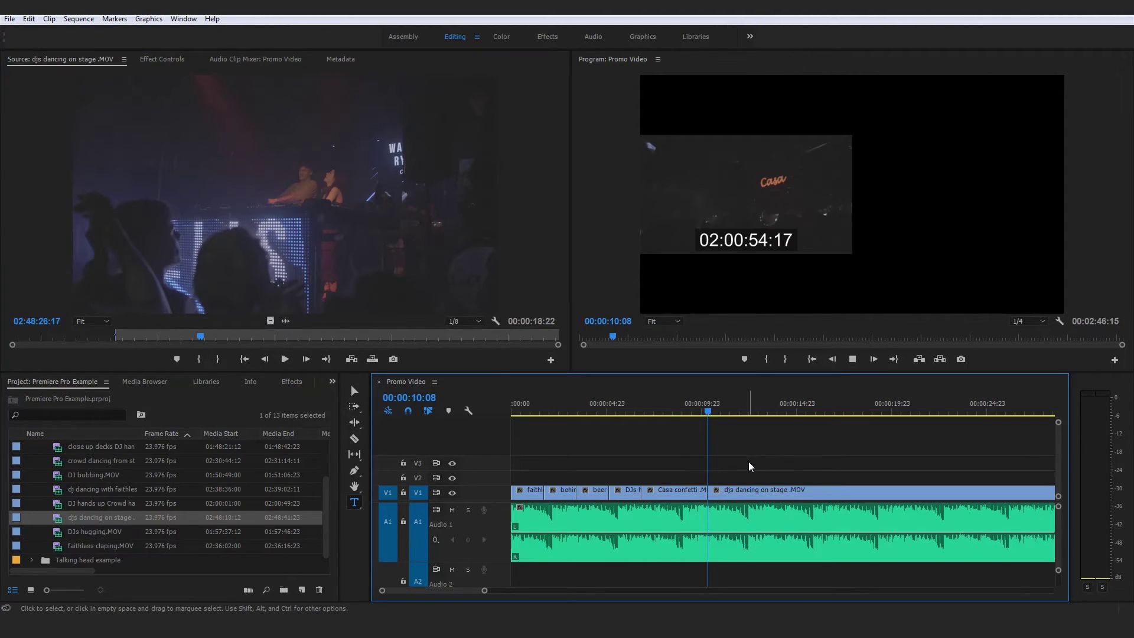
- Play on to the next beat and trim the end of djs dancing on stage .MOV on V1 to 00:00:12:01
{"action": "key", "text": "space"}
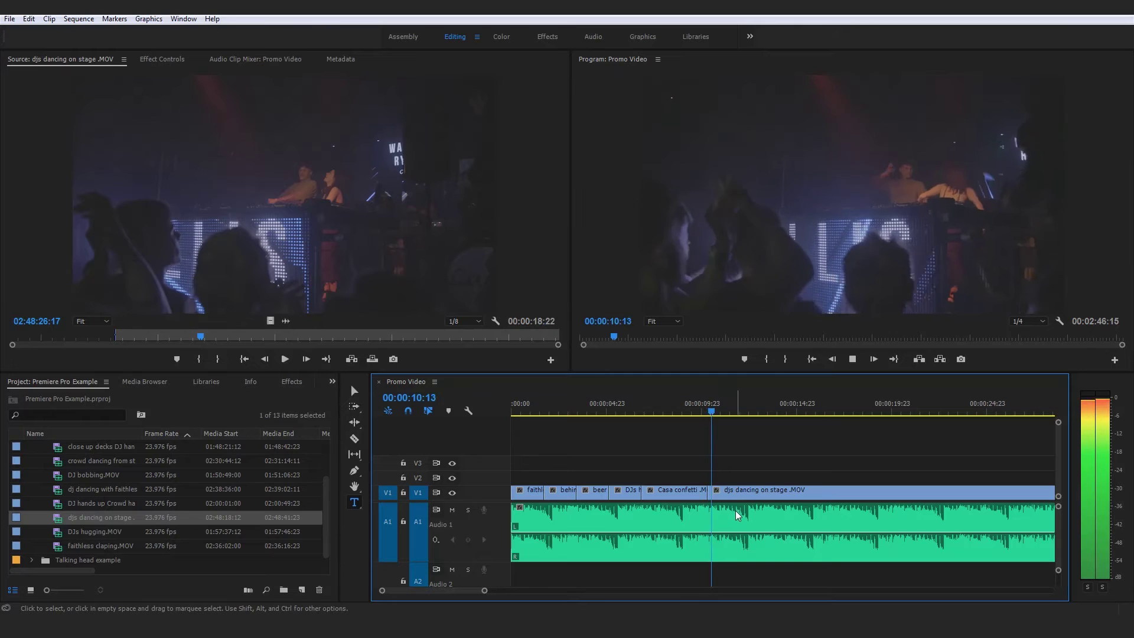
{"action": "key", "text": "space"}
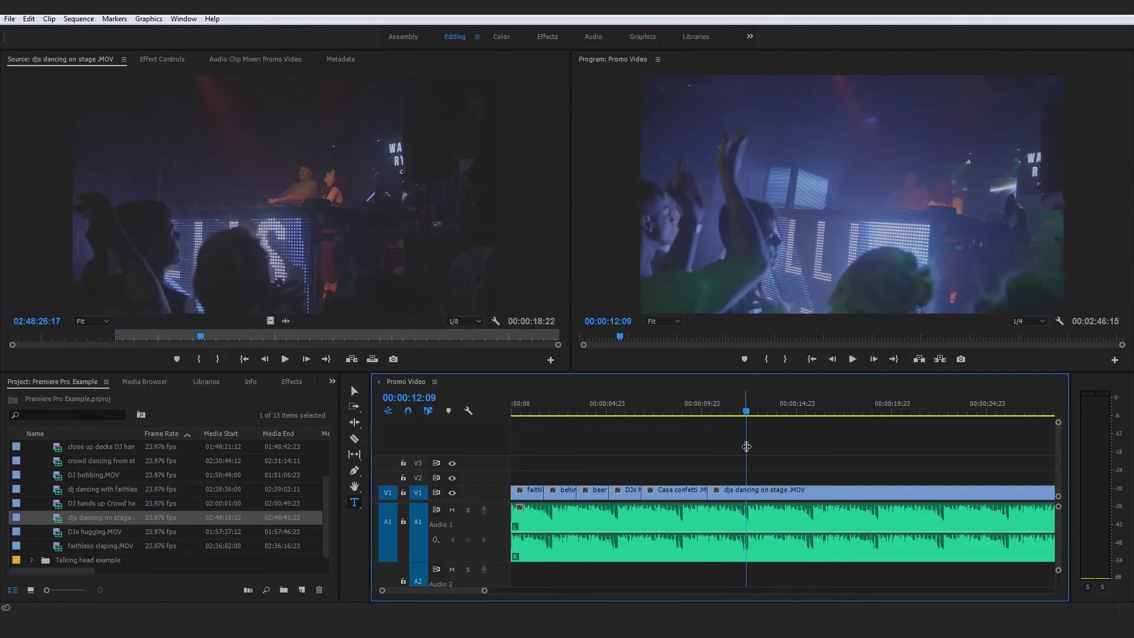
{"action": "left_click_drag", "start_coordinate": [746, 412], "coordinate": [741, 410]}
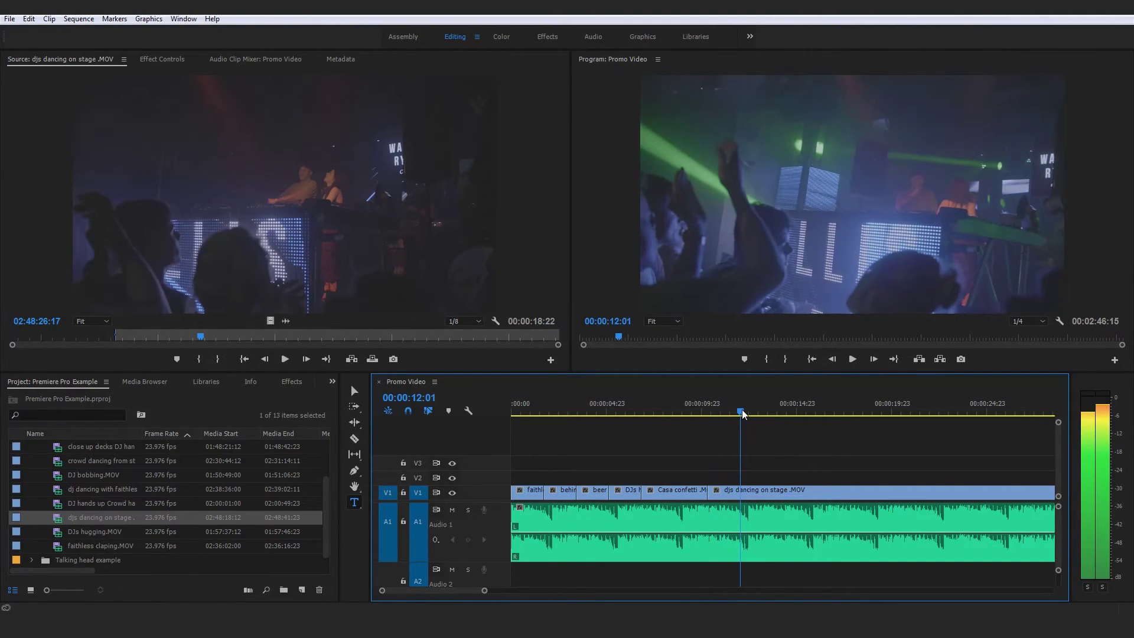
{"action": "left_click", "coordinate": [742, 491]}
{"action": "left_click_drag", "start_coordinate": [485, 591], "coordinate": [535, 590]}
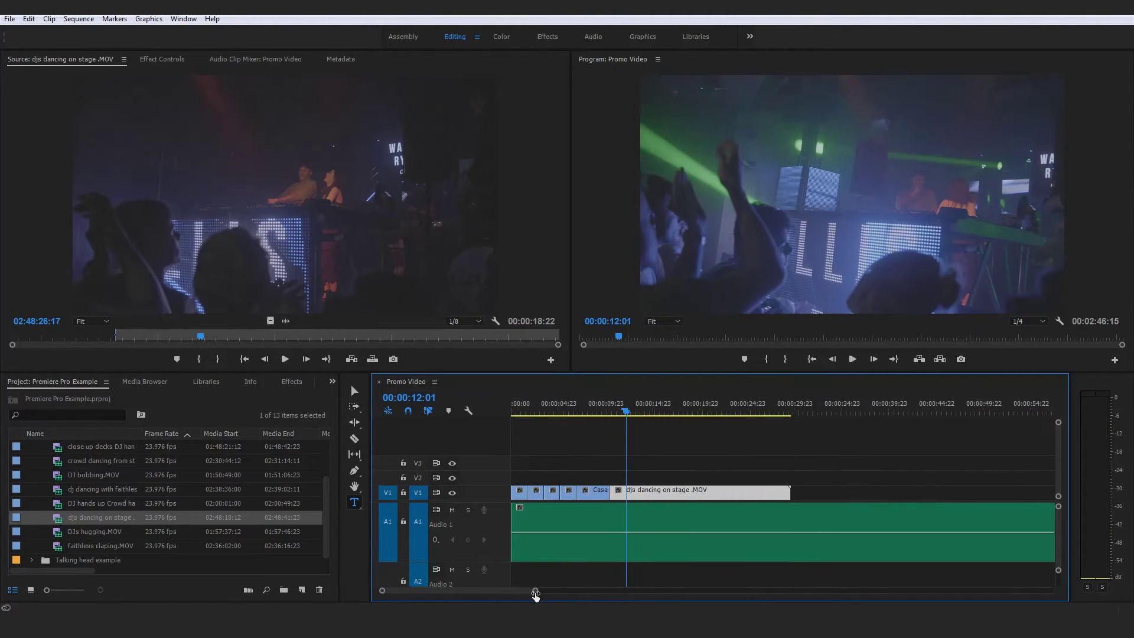
{"action": "left_click_drag", "start_coordinate": [782, 492], "coordinate": [623, 497]}
{"action": "left_click_drag", "start_coordinate": [384, 592], "coordinate": [420, 594]}
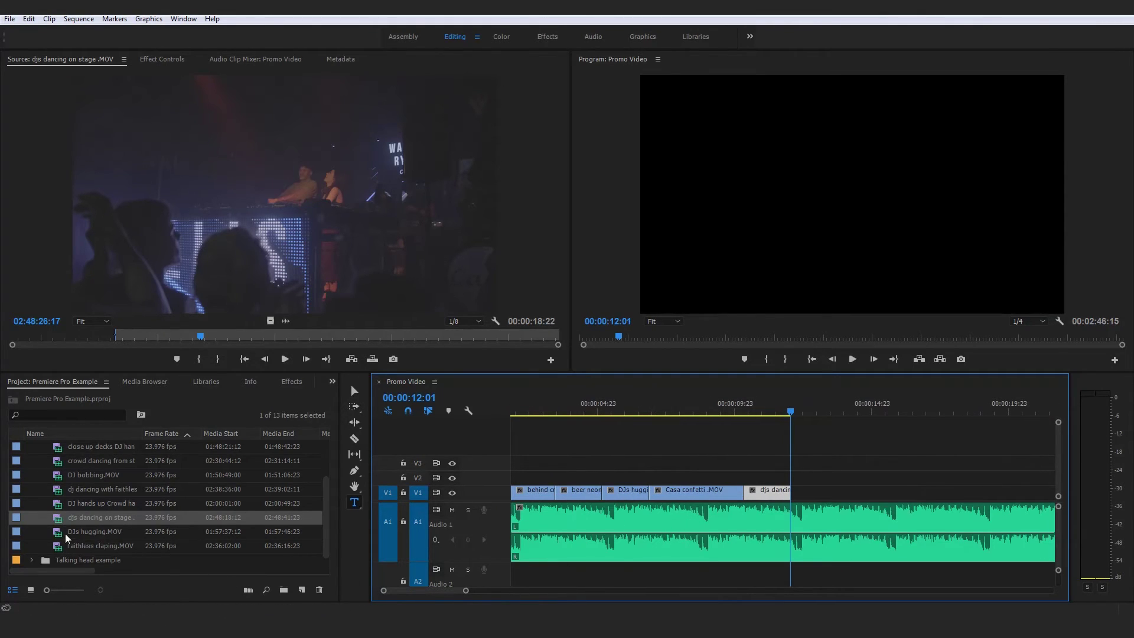
- Open crowd hands up drop .MOV from the Crowd Shots bin and place only its video on V1 after djs dancing on stage .MOV
{"action": "scroll", "coordinate": [59, 487], "scroll_direction": "up", "scroll_amount": 3}
{"action": "left_click", "coordinate": [31, 489]}
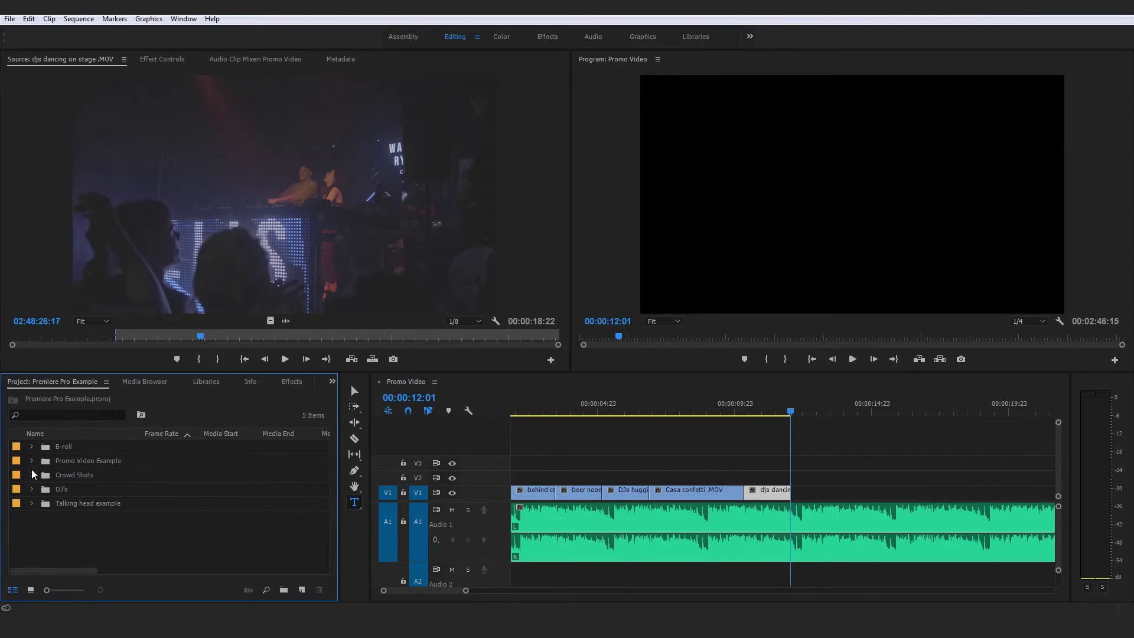
{"action": "left_click", "coordinate": [33, 475]}
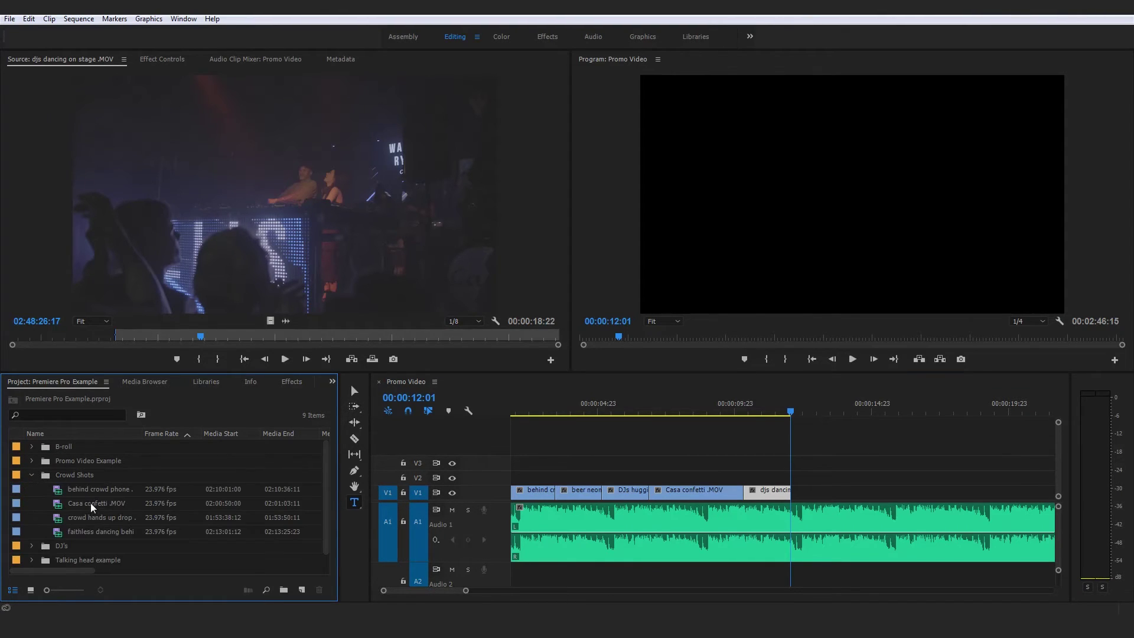
{"action": "double_click", "coordinate": [52, 516]}
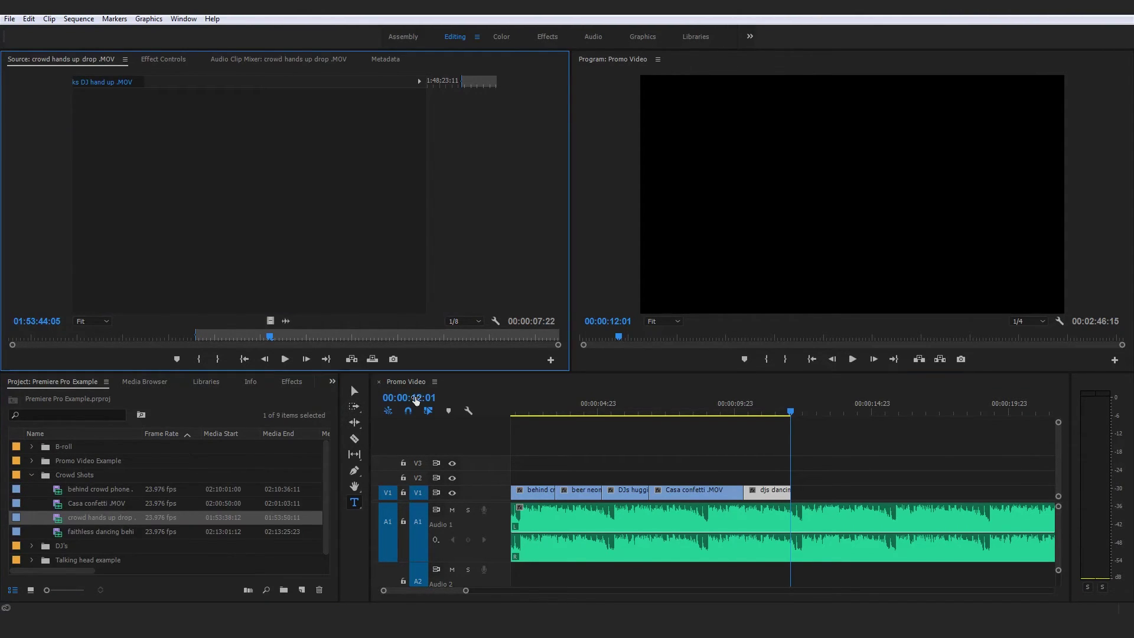
{"action": "left_click_drag", "start_coordinate": [270, 320], "coordinate": [794, 493]}
{"action": "left_click_drag", "start_coordinate": [466, 590], "coordinate": [496, 590]}
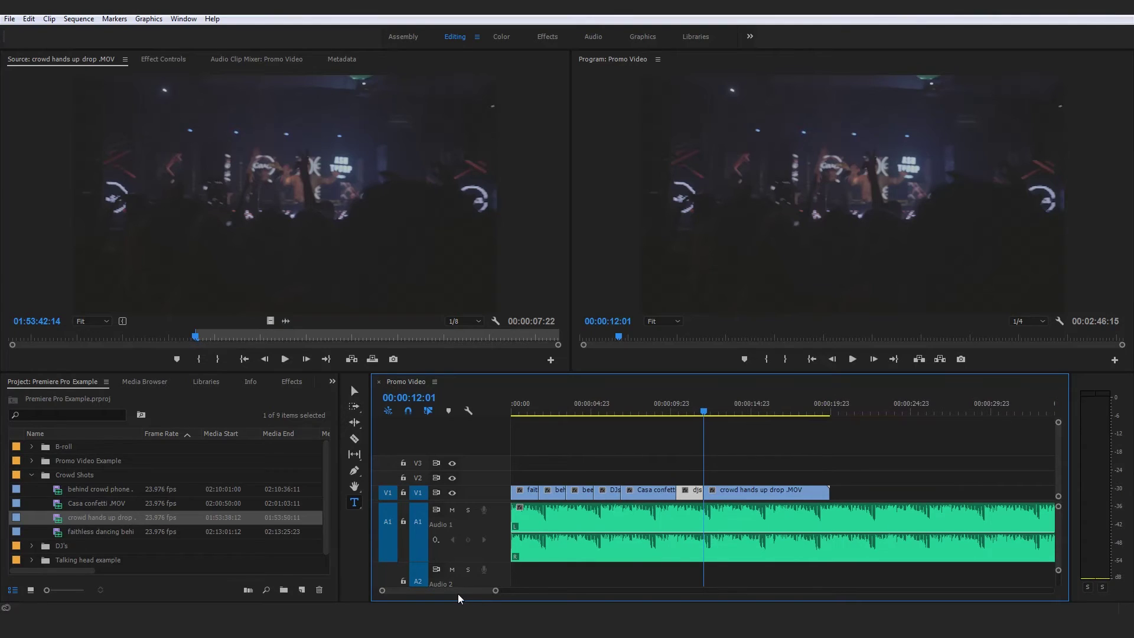
- Play on to the next beat and trim the end of crowd hands up drop .MOV on V1 to 00:00:13:18
{"action": "left_click", "coordinate": [853, 475]}
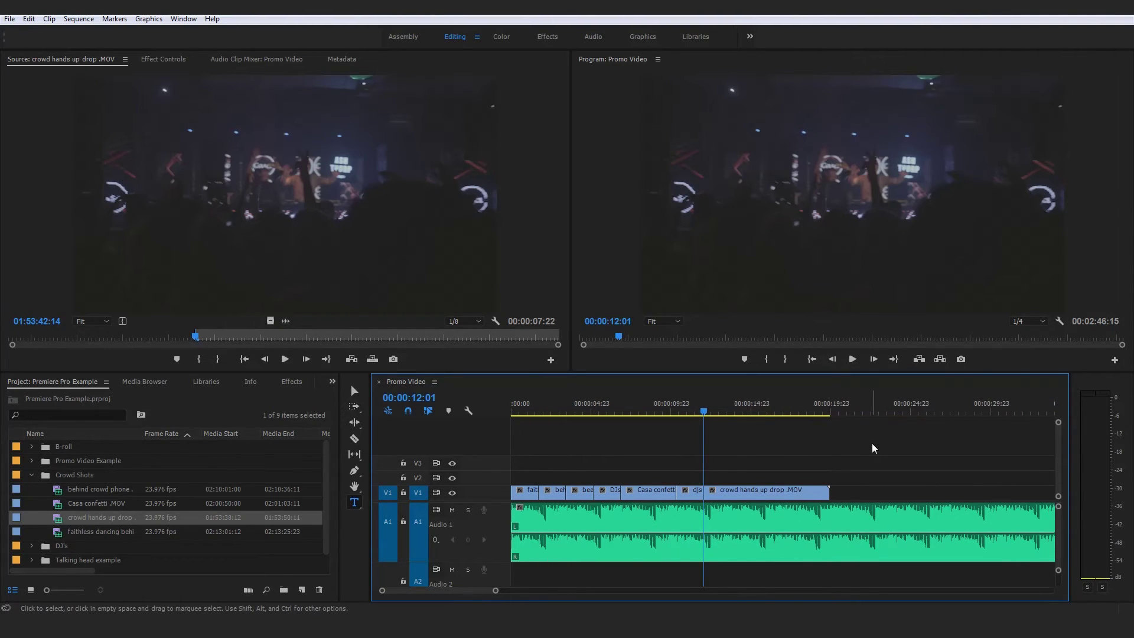
{"action": "key", "text": "space"}
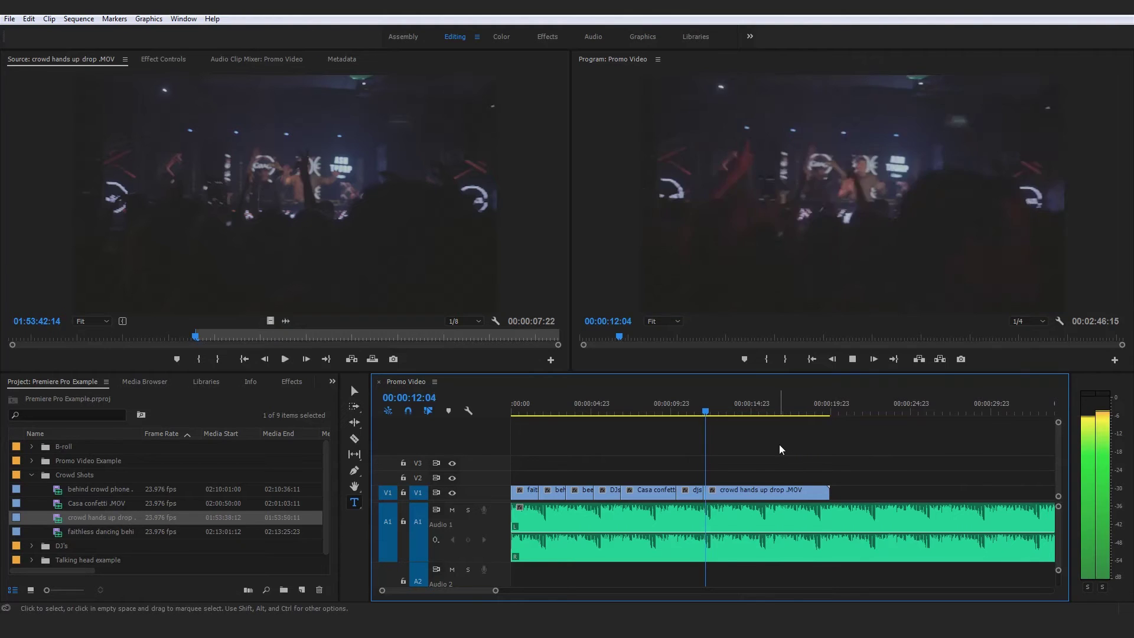
{"action": "key", "text": "space"}
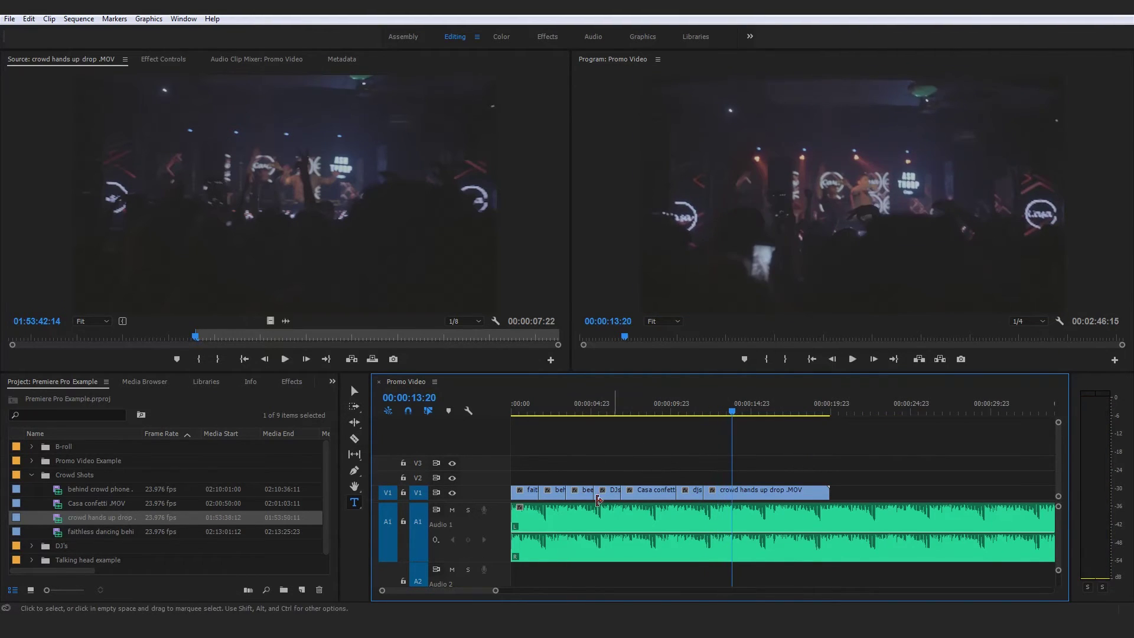
{"action": "left_click", "coordinate": [726, 409]}
{"action": "left_click_drag", "start_coordinate": [727, 408], "coordinate": [732, 405]}
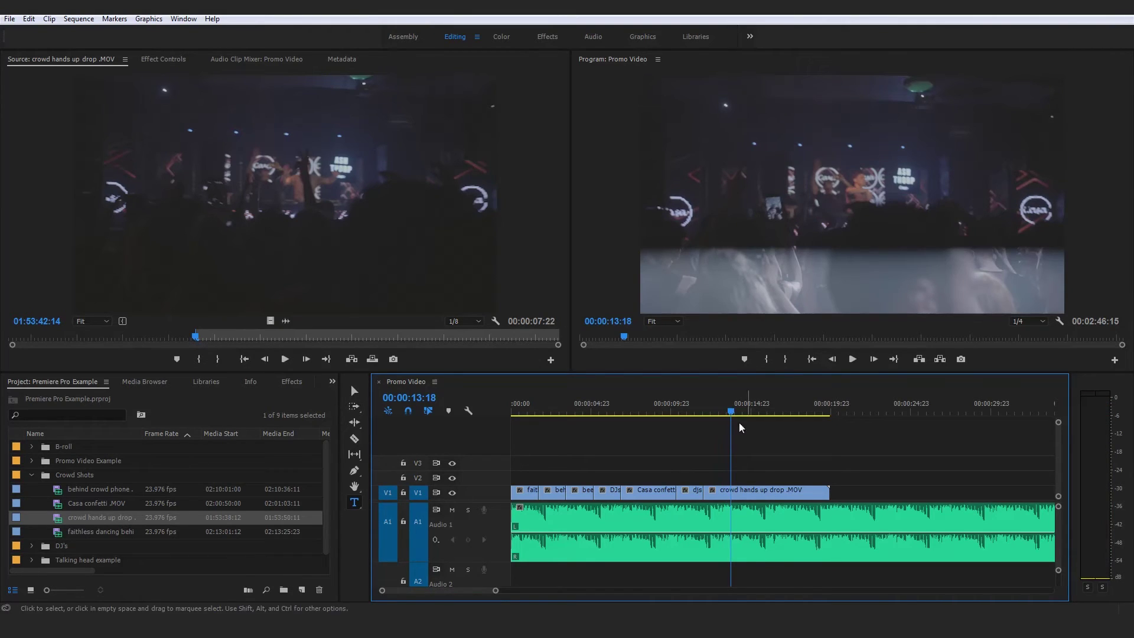
{"action": "left_click_drag", "start_coordinate": [828, 491], "coordinate": [731, 491]}
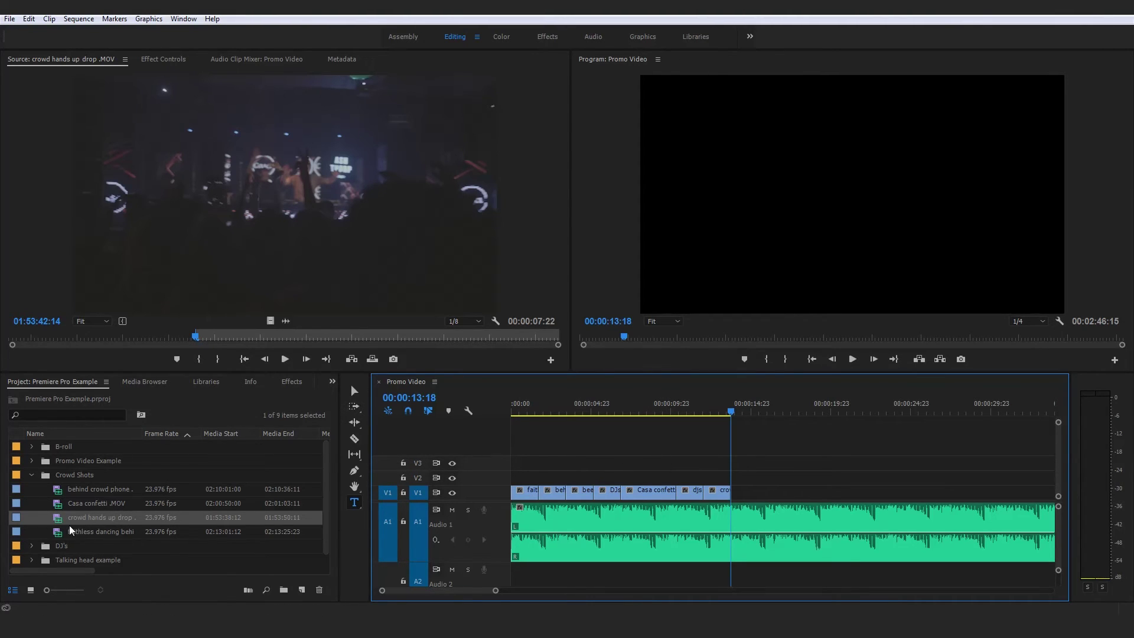
- Collapse the Crowd Shots bin and play the Promo Video sequence from its start to review how the cuts match the beat
{"action": "left_click", "coordinate": [31, 475]}
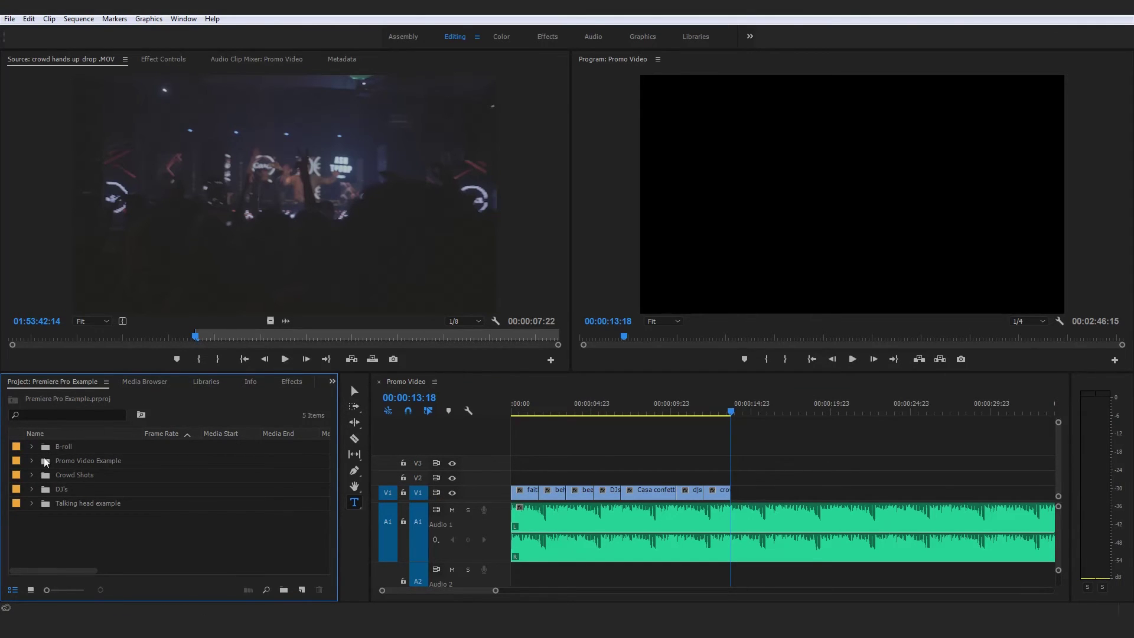
{"action": "left_click_drag", "start_coordinate": [531, 406], "coordinate": [465, 421]}
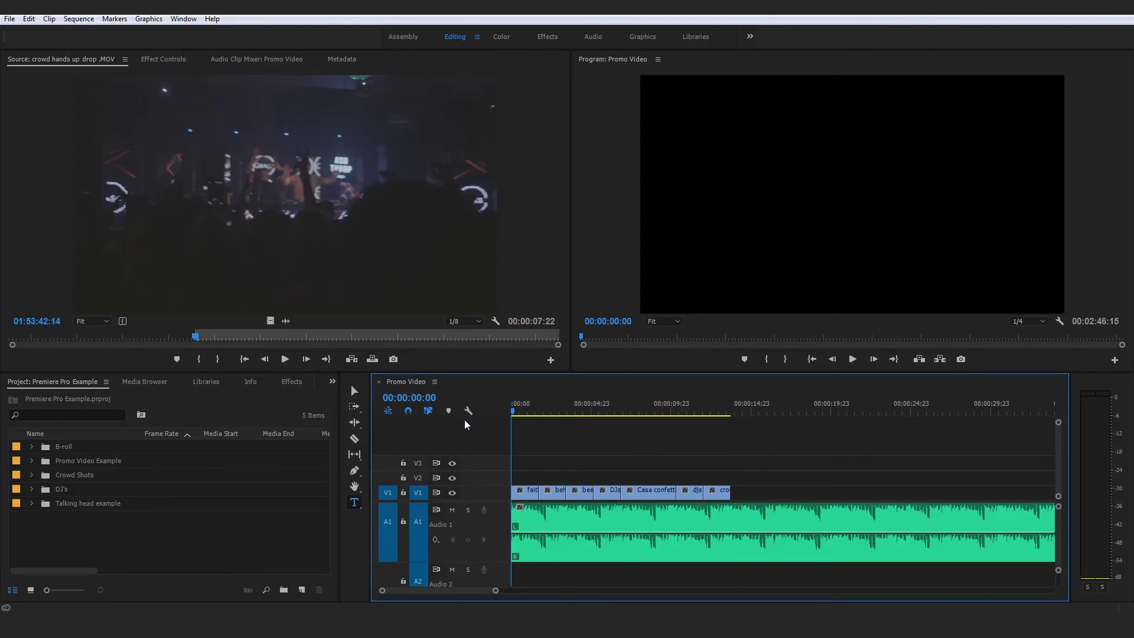
{"action": "left_click", "coordinate": [852, 358]}
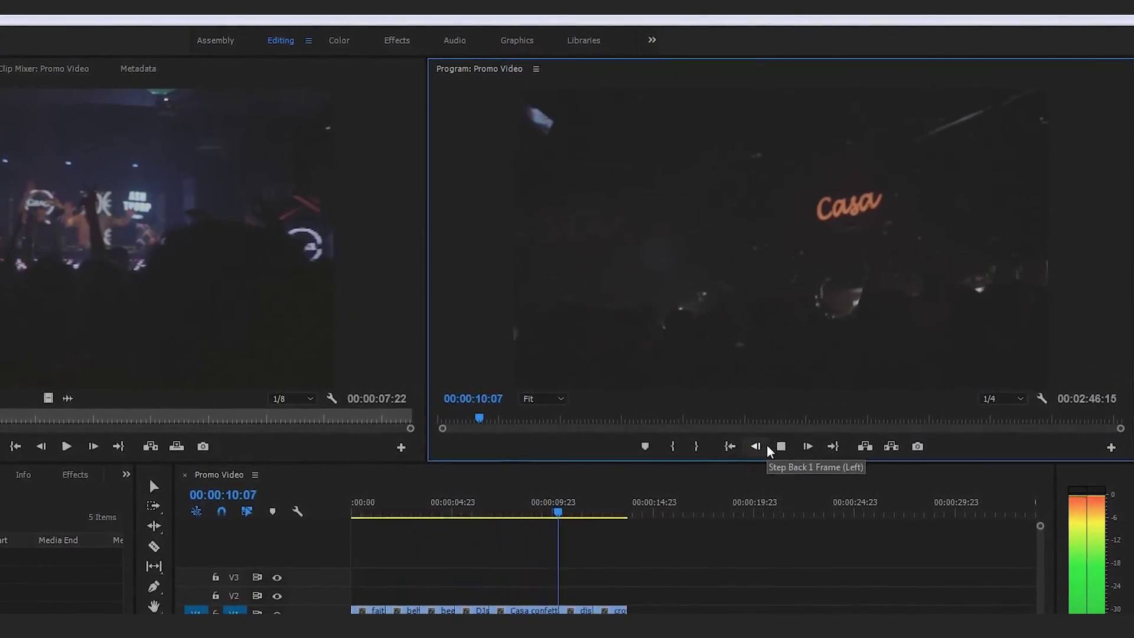
{"action": "left_click", "coordinate": [780, 447]}
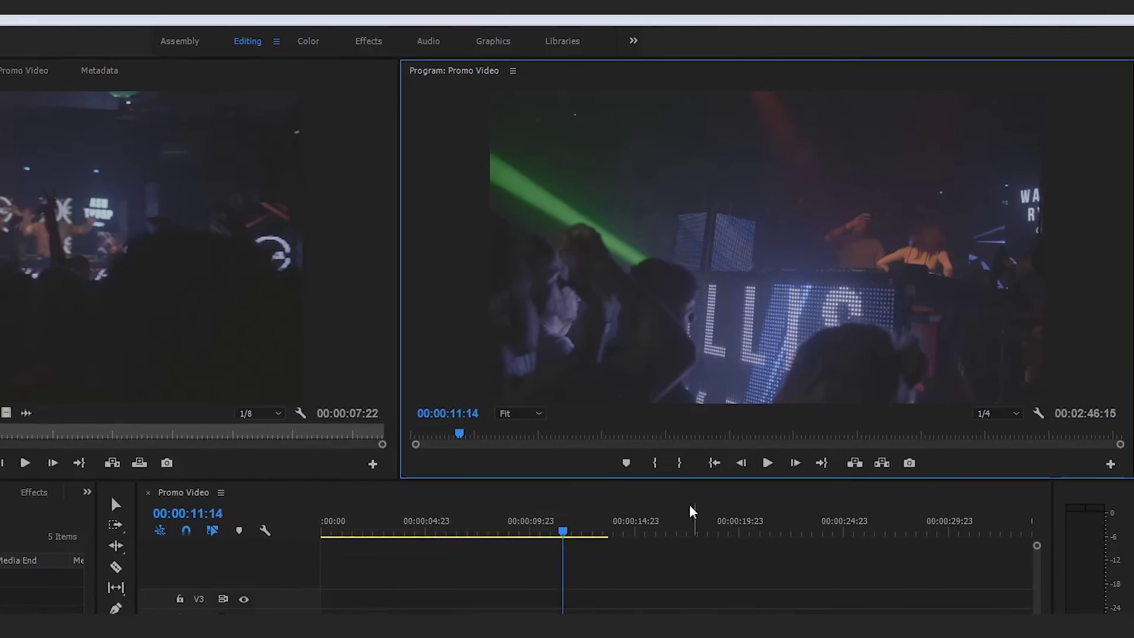
{"action": "left_click", "coordinate": [767, 462]}
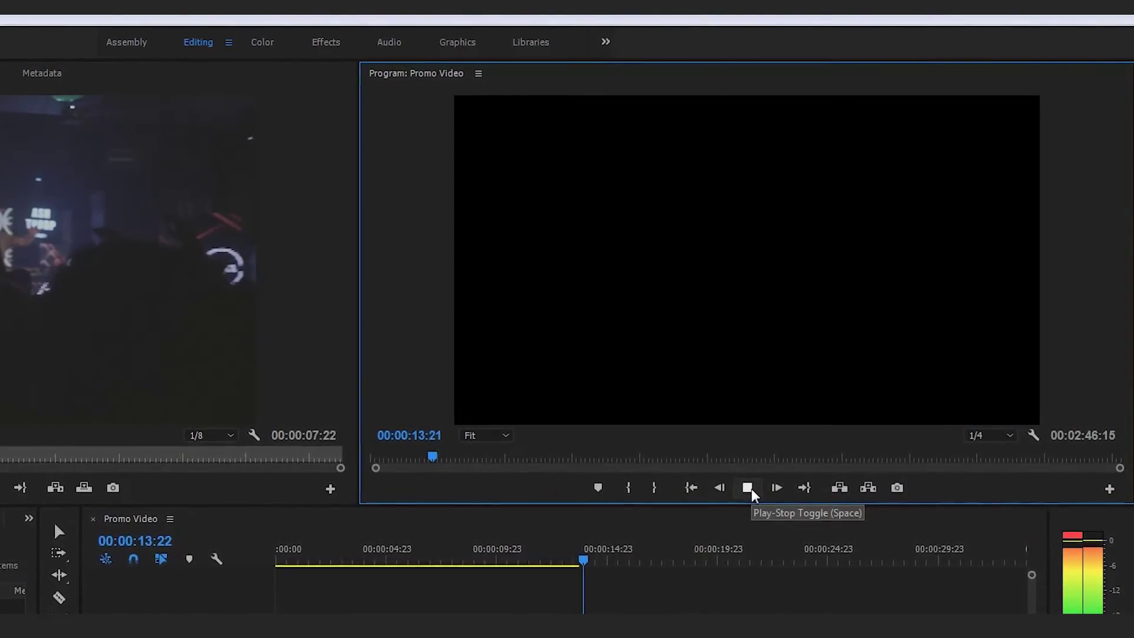
{"action": "left_click", "coordinate": [753, 479]}
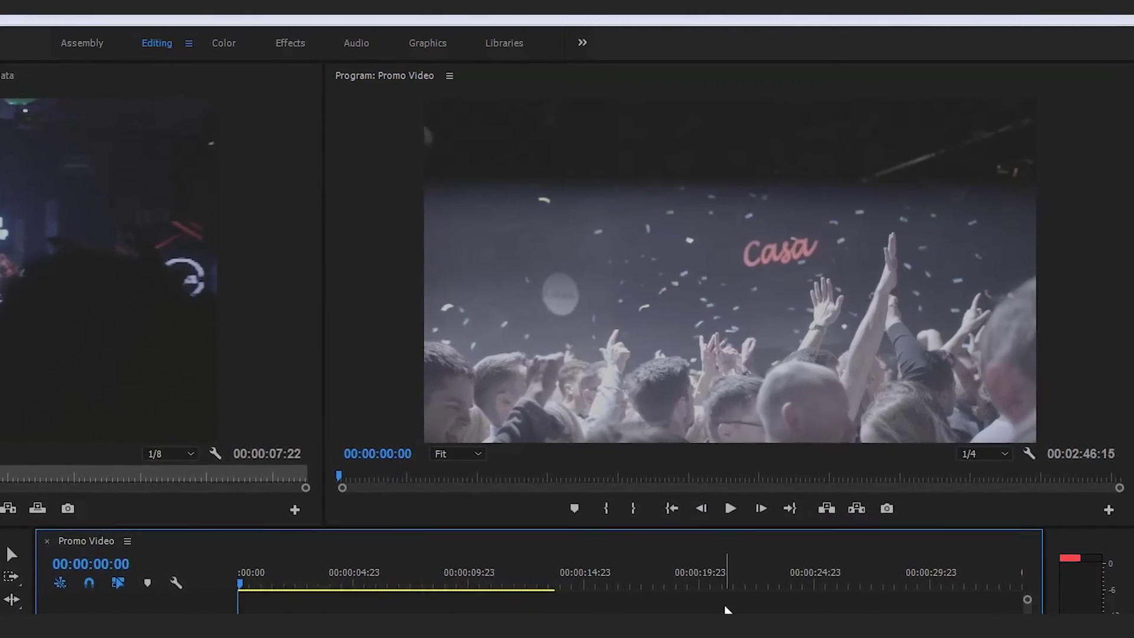
{"action": "key", "text": "space"}
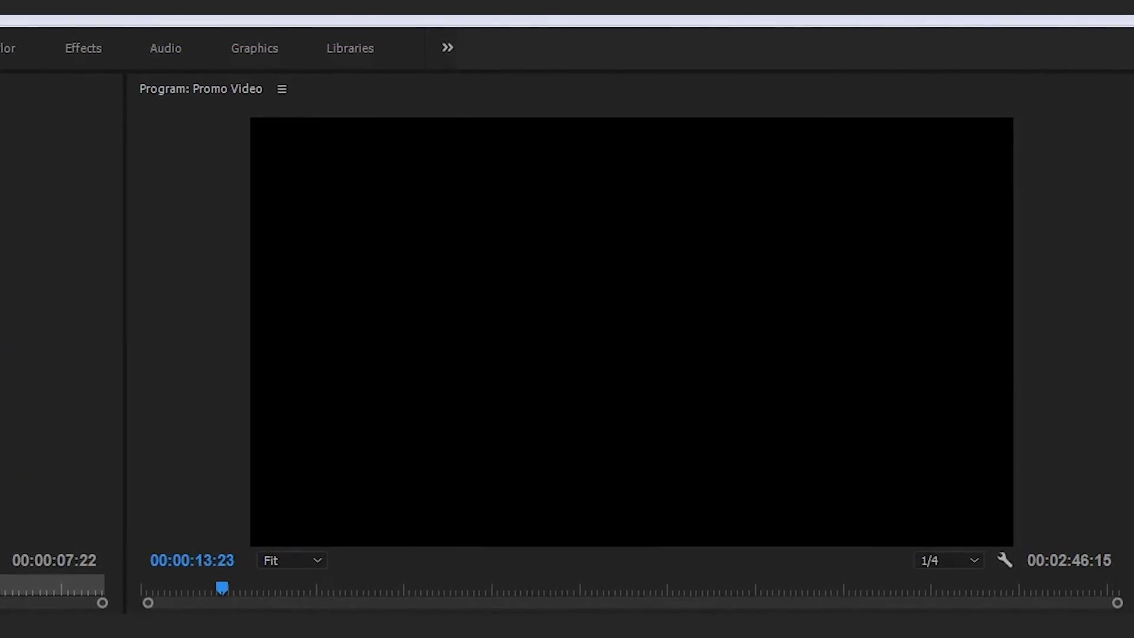
{"action": "key", "text": "space"}
{"action": "key", "text": "Up"}
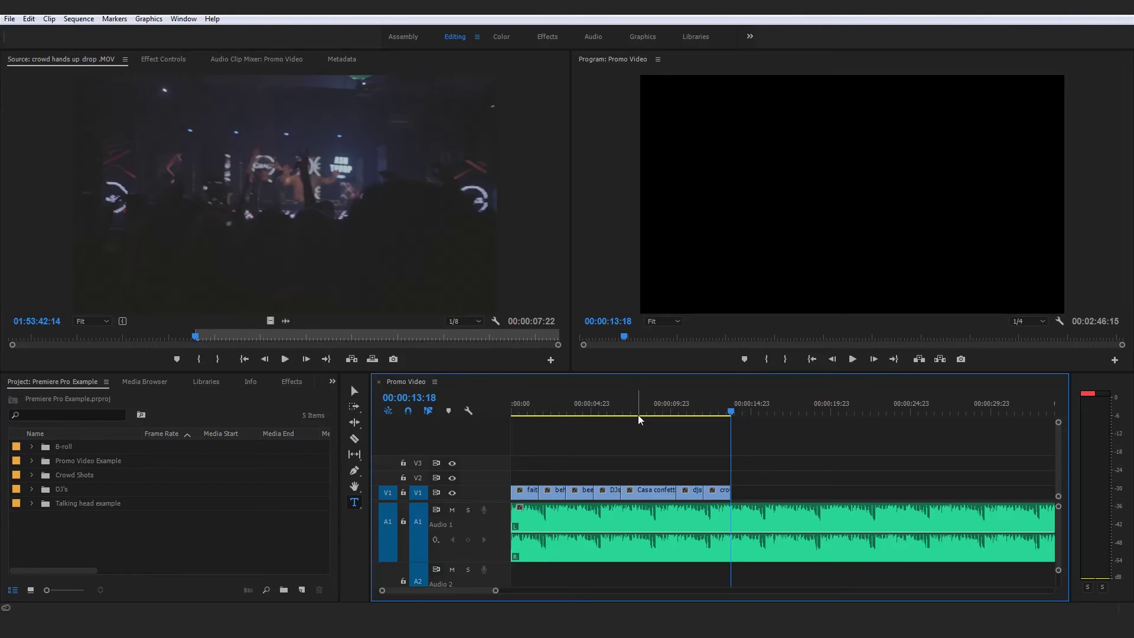
{"action": "key", "text": "Home"}
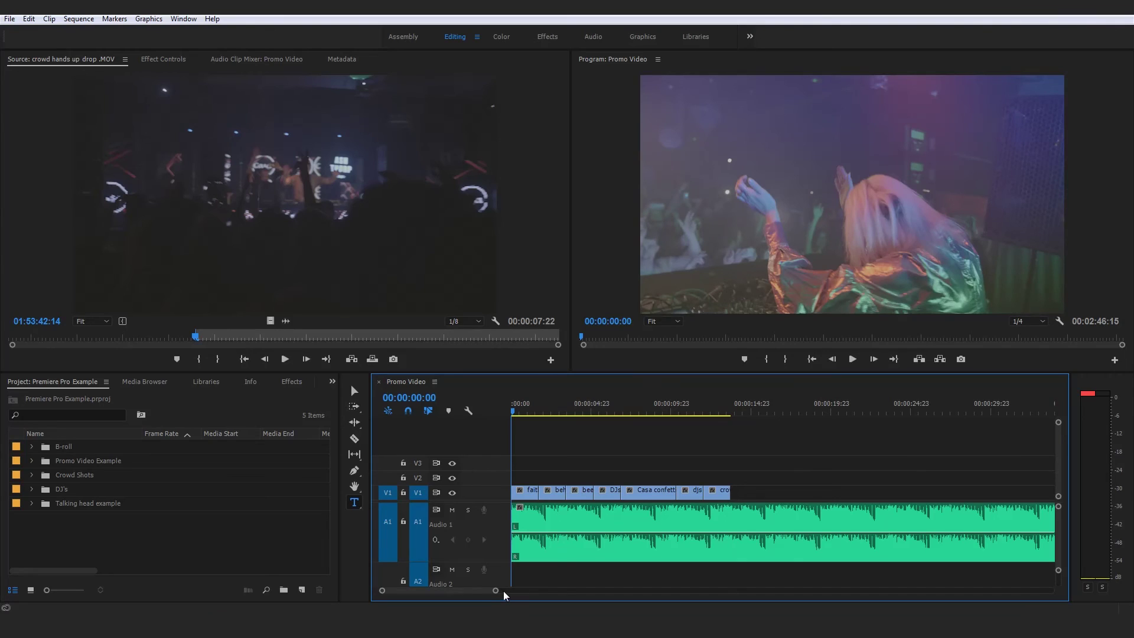
{"action": "left_click_drag", "start_coordinate": [496, 591], "coordinate": [542, 591]}
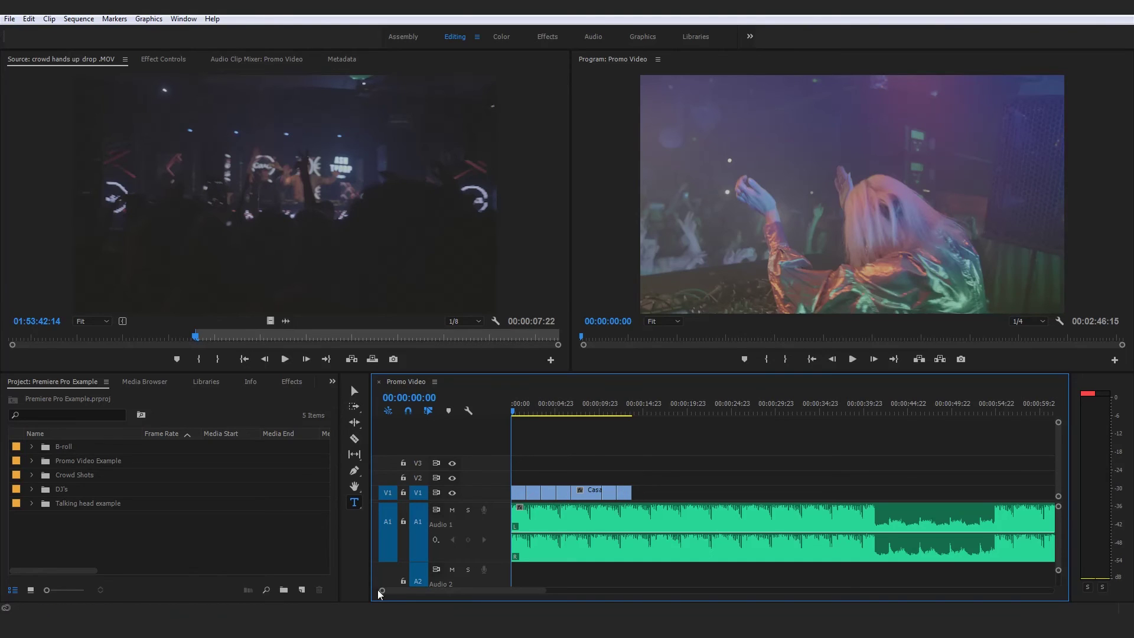
{"action": "left_click_drag", "start_coordinate": [383, 592], "coordinate": [418, 585]}
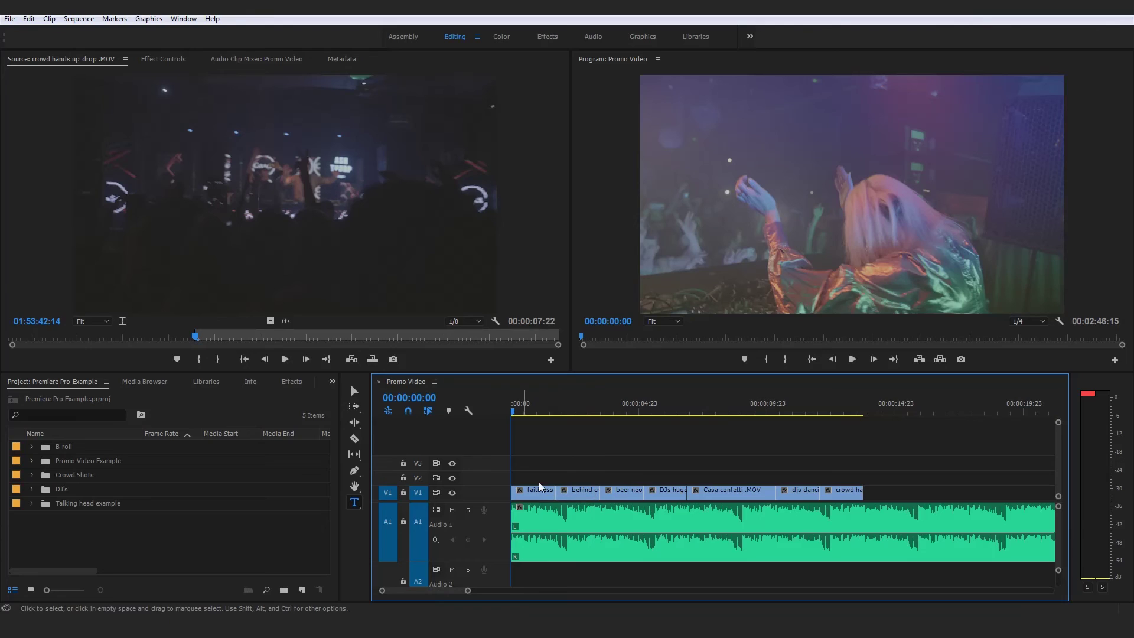
- Open the Talking Head sequence from the Talking head example bin and examine the overlay clips on V2 from 00:00:07:13
{"action": "left_click", "coordinate": [36, 466]}
{"action": "left_click", "coordinate": [32, 503]}
{"action": "scroll", "coordinate": [87, 548], "scroll_direction": "down", "scroll_amount": 1}
{"action": "double_click", "coordinate": [62, 557]}
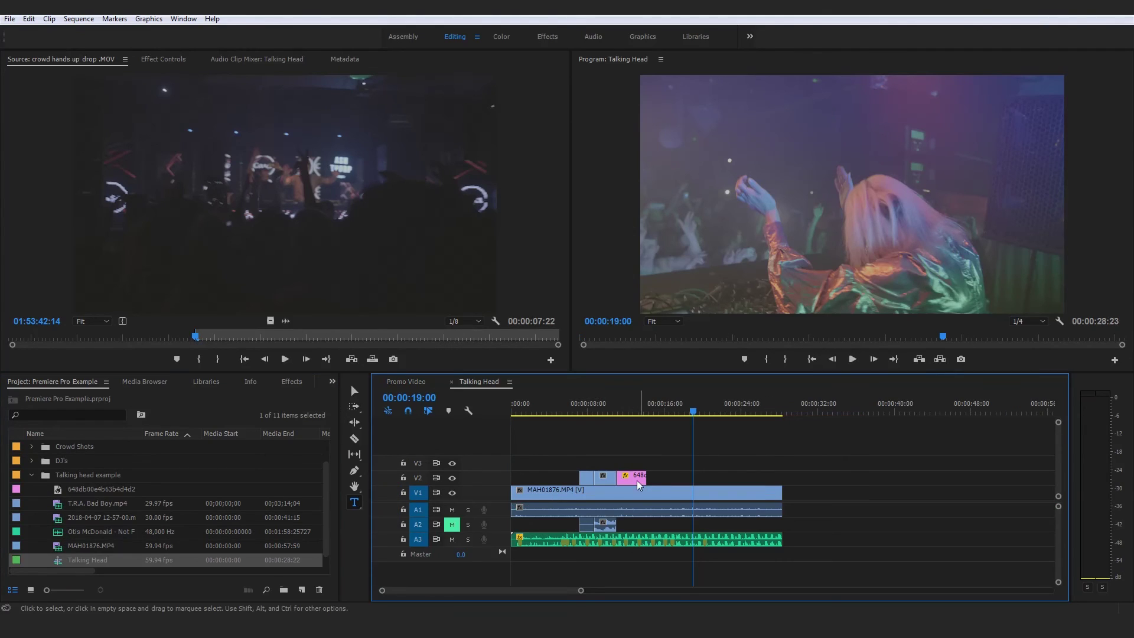
{"action": "left_click", "coordinate": [582, 409]}
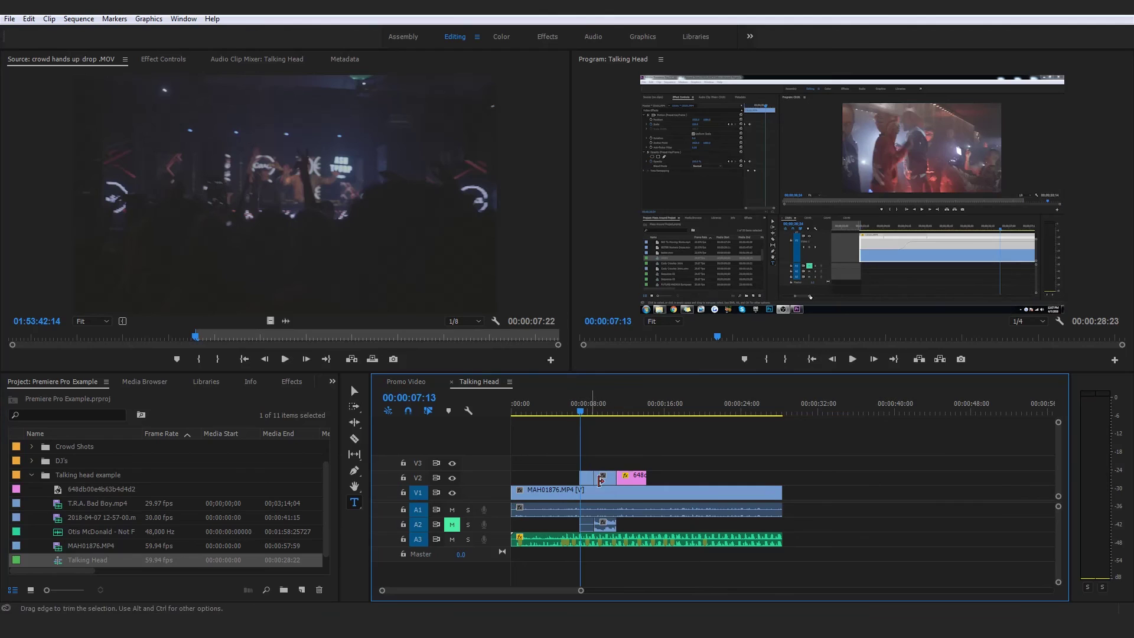
{"action": "left_click_drag", "start_coordinate": [673, 446], "coordinate": [573, 480]}
- Switch back to the Promo Video sequence, look over its V1 clips against the full backing track, and save the project
{"action": "left_click", "coordinate": [423, 383]}
{"action": "left_click_drag", "start_coordinate": [923, 448], "coordinate": [512, 499]}
{"action": "left_click_drag", "start_coordinate": [468, 592], "coordinate": [673, 591]}
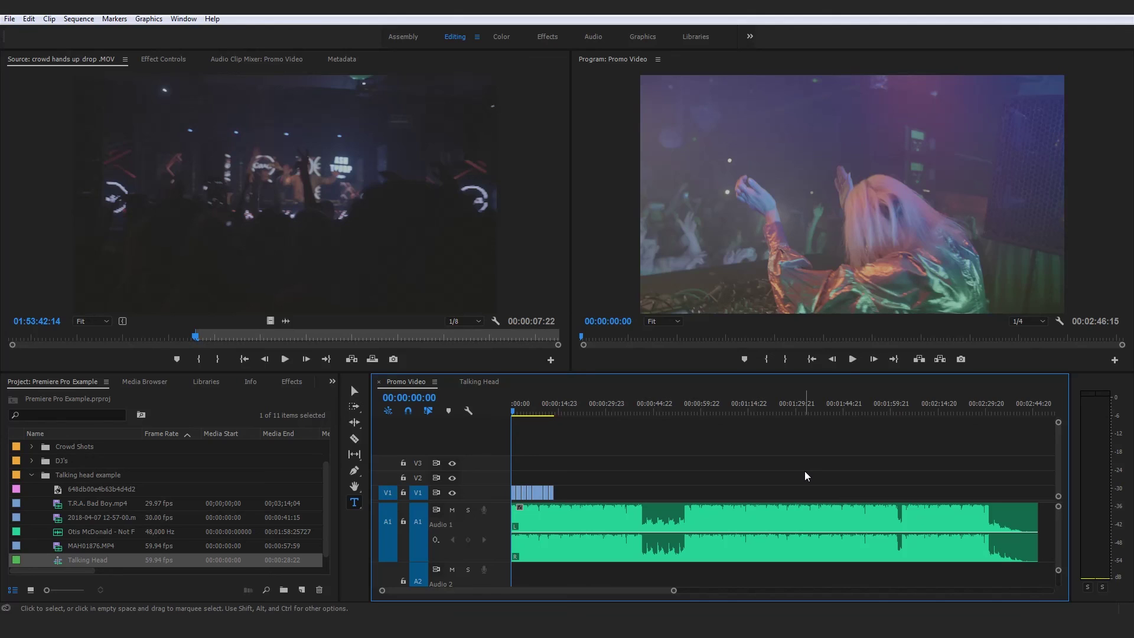
{"action": "key", "text": "ctrl+s"}
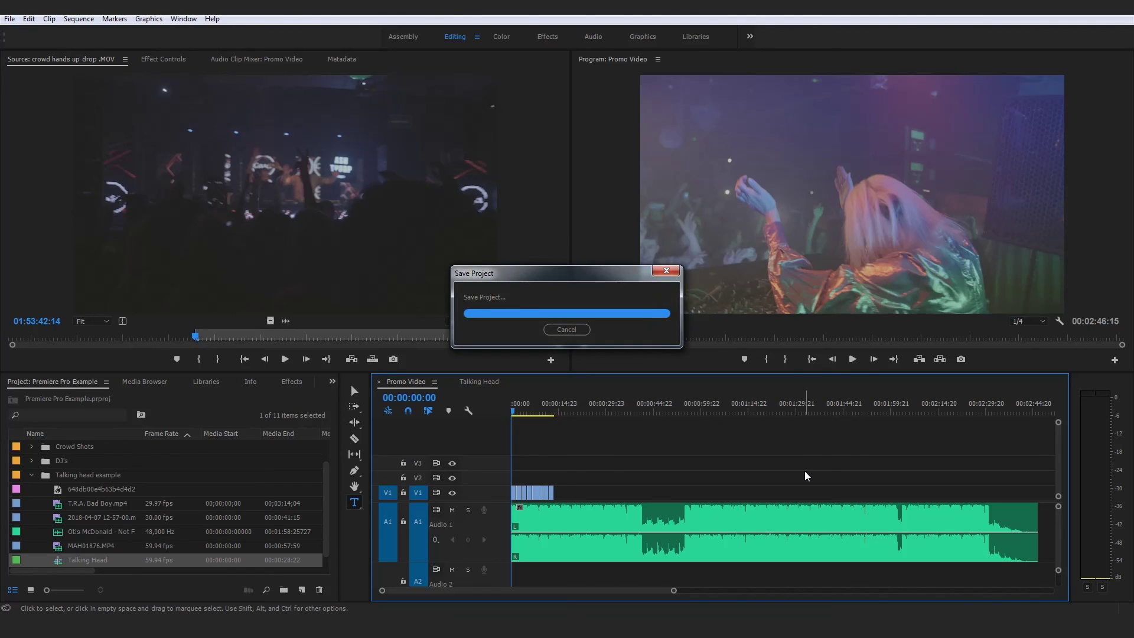